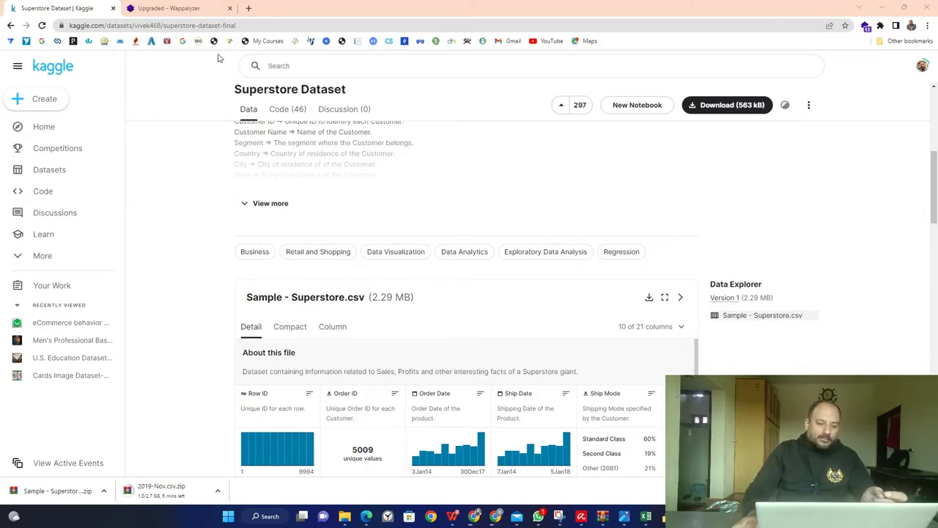
- Check the Sample - Superstore.csv name and size on the dataset page, and view the contents of its downloaded zip archive
scroll(367, 274, down, 1)
drag(252, 248, 367, 248)
drag(291, 248, 386, 248)
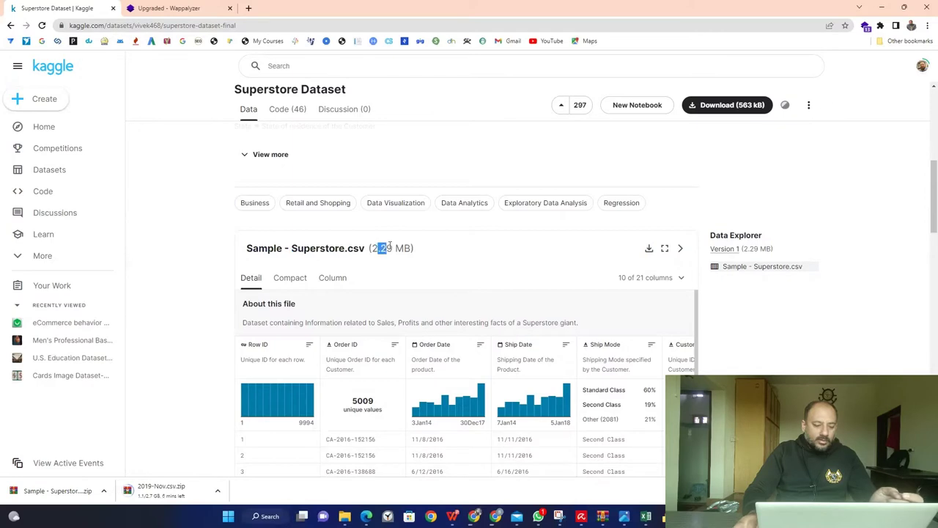
click(68, 491)
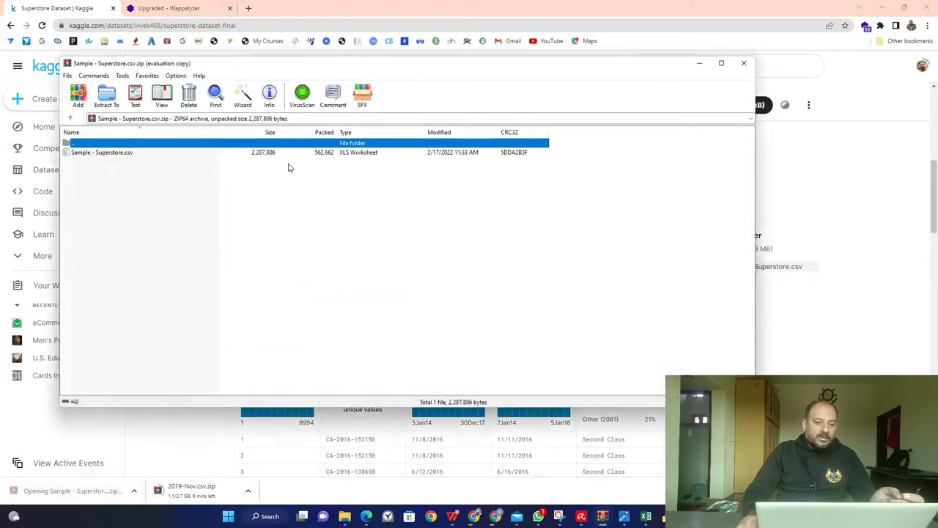
click(458, 239)
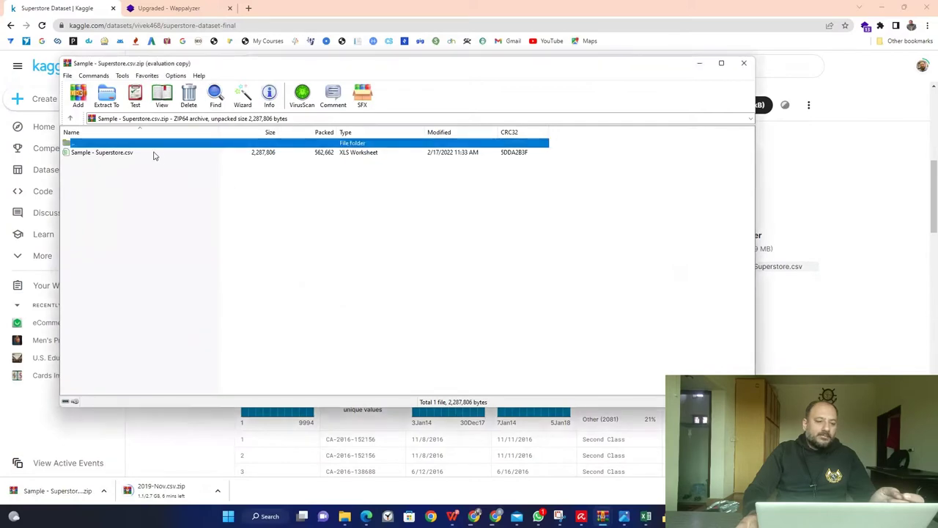
click(743, 63)
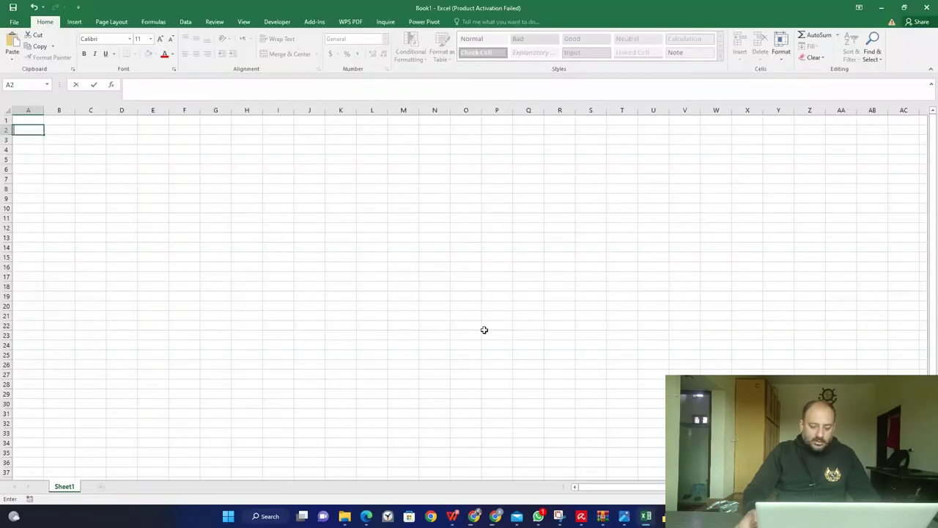
- In Excel, browse for a file to open in the Sample - Superstore.csv folder inside Downloads
click(286, 176)
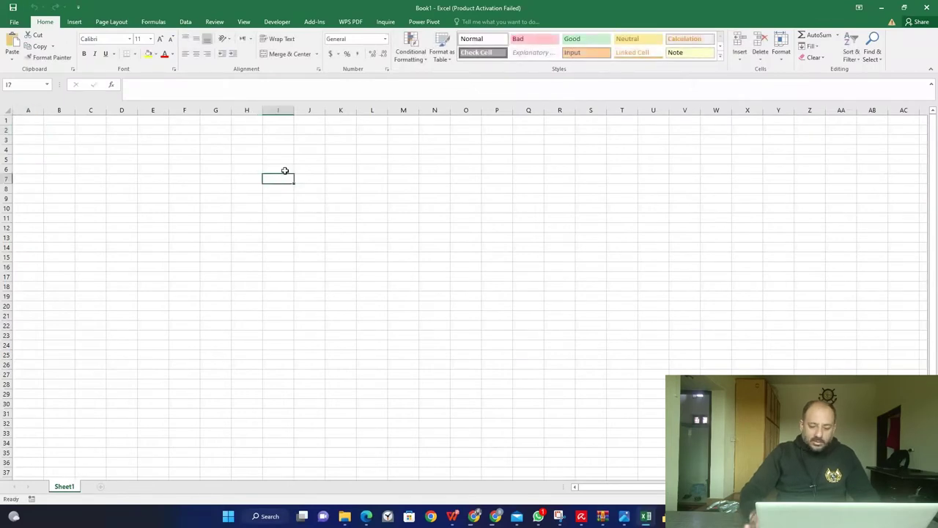
key(ctrl+o)
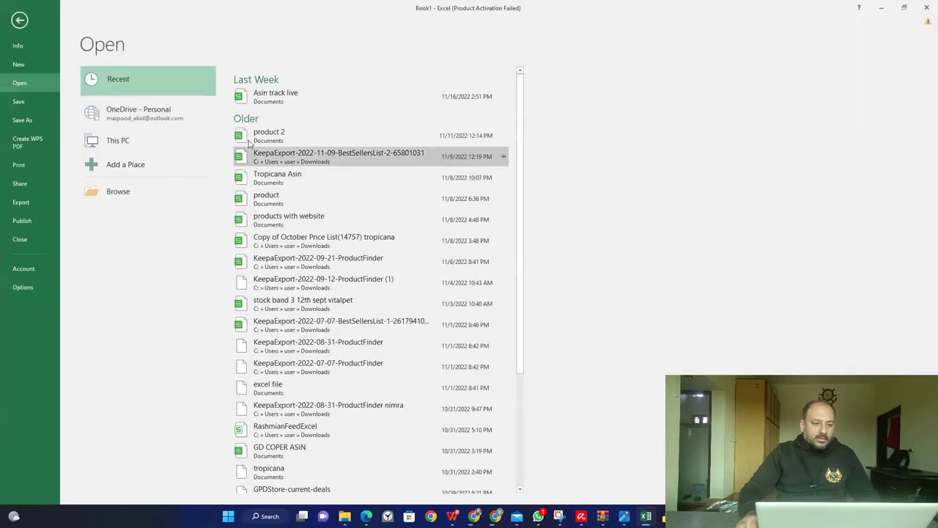
click(110, 192)
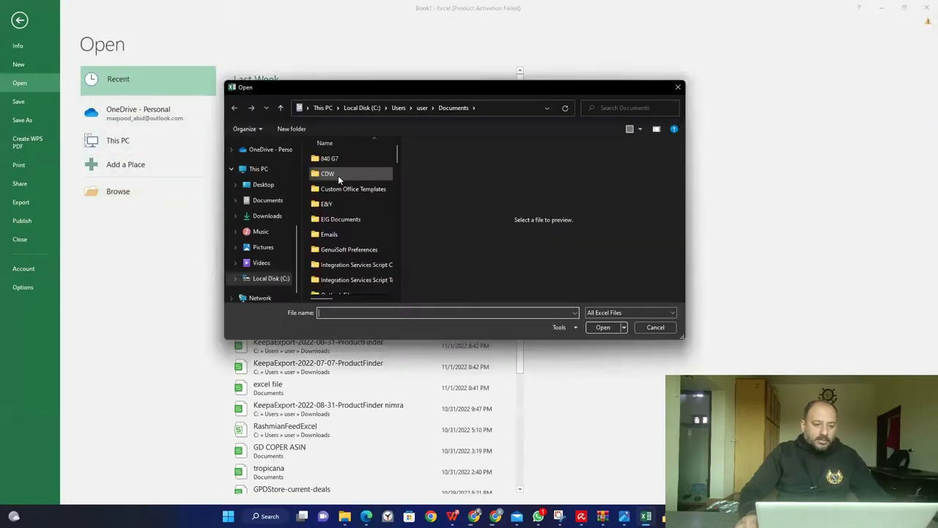
click(260, 200)
click(267, 216)
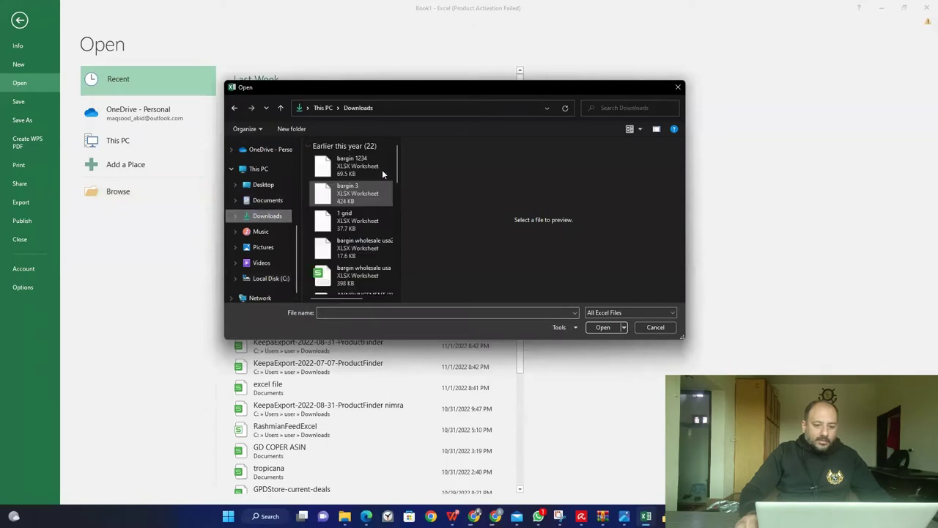
double_click(379, 161)
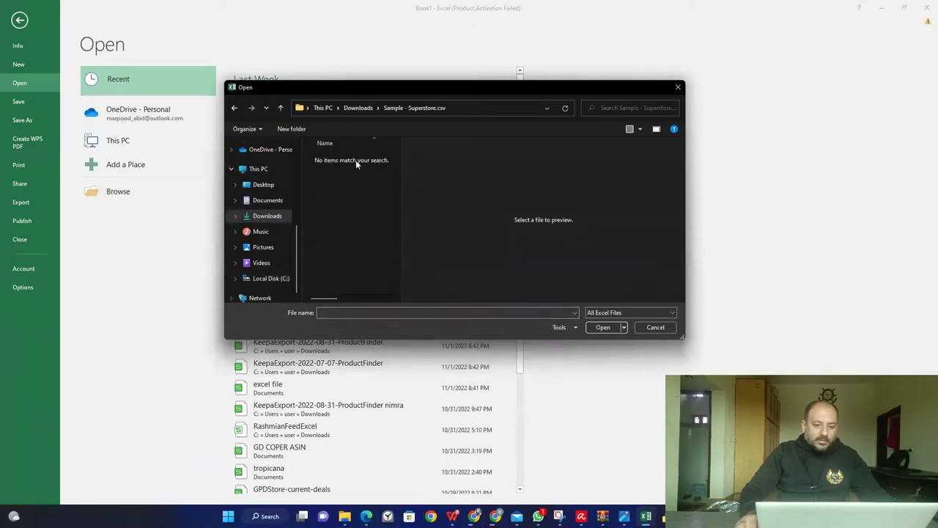
- Show all file types in the folder and open the Sample - Superstore CSV file
click(625, 312)
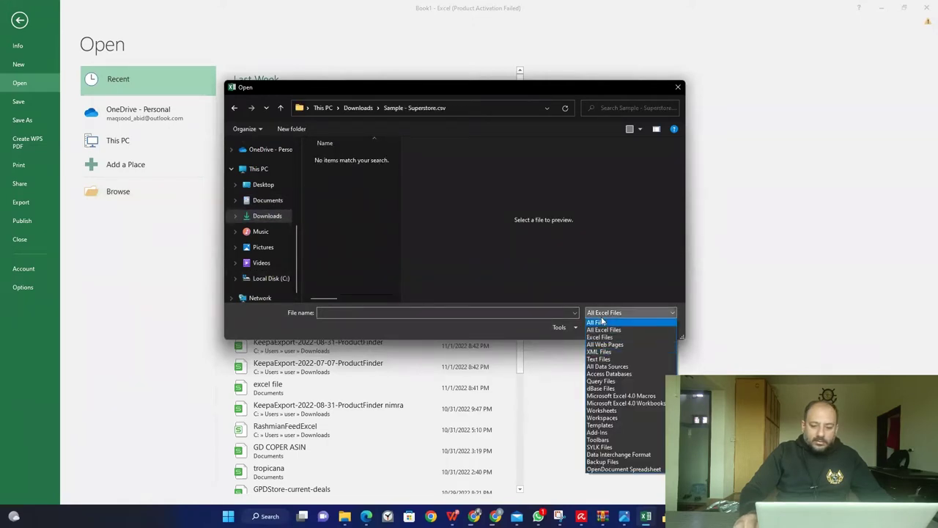
click(607, 323)
double_click(364, 161)
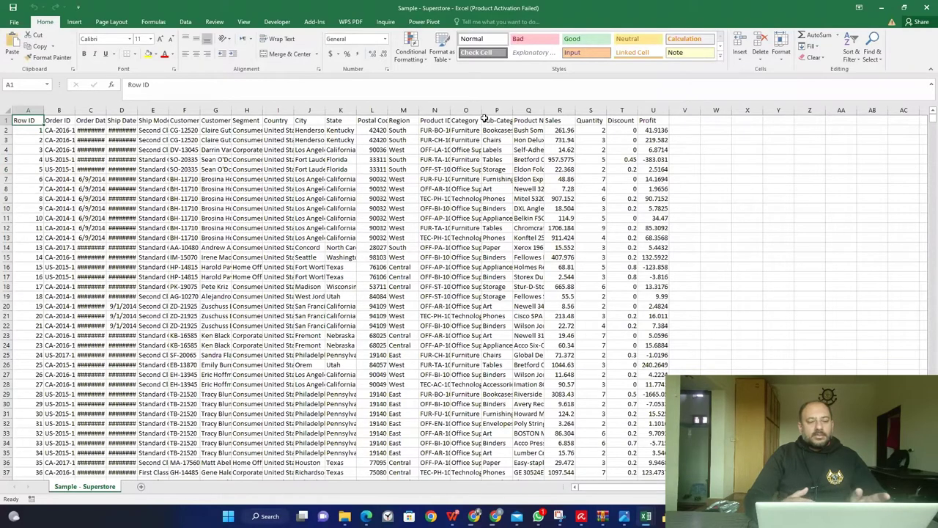
- Auto-fit the widths of all columns in the sheet and go through the header cells as far as Ship Mode
click(7, 115)
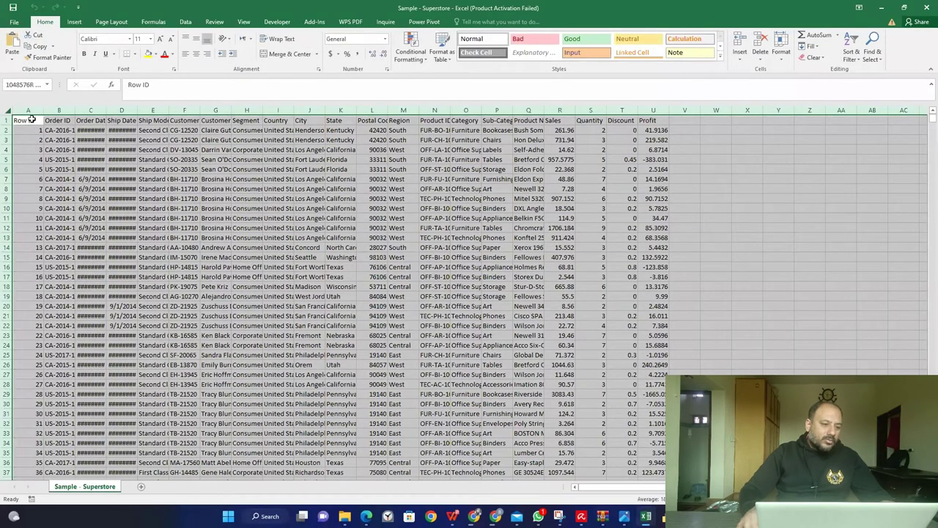
double_click(43, 109)
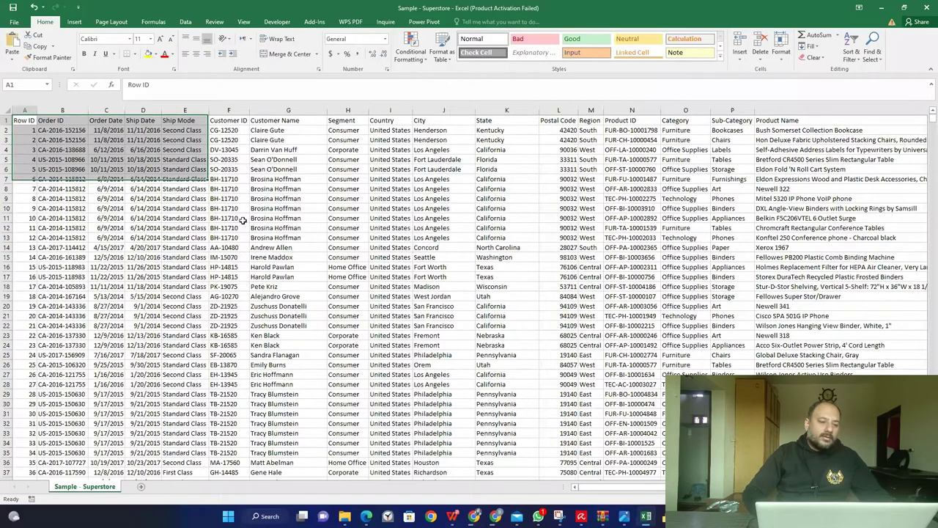
key(Right)
key(Right)
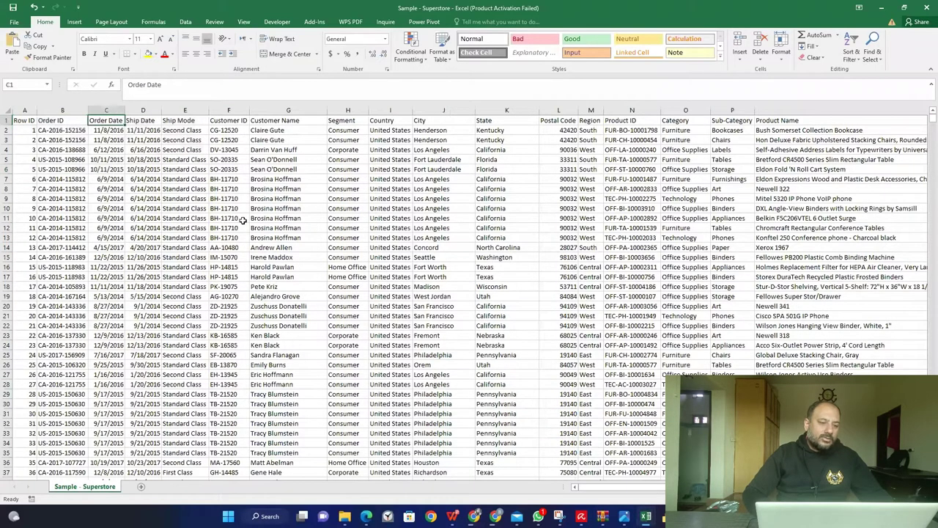
key(Right)
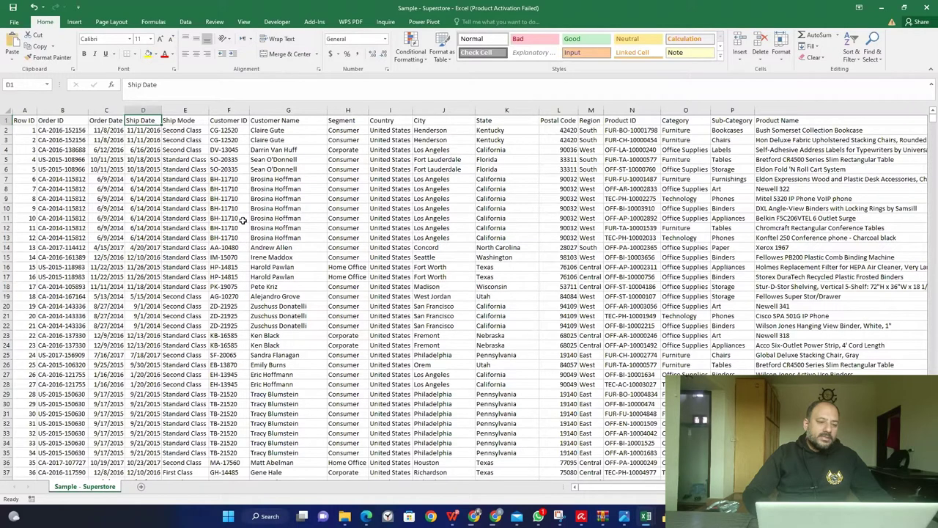
key(Right)
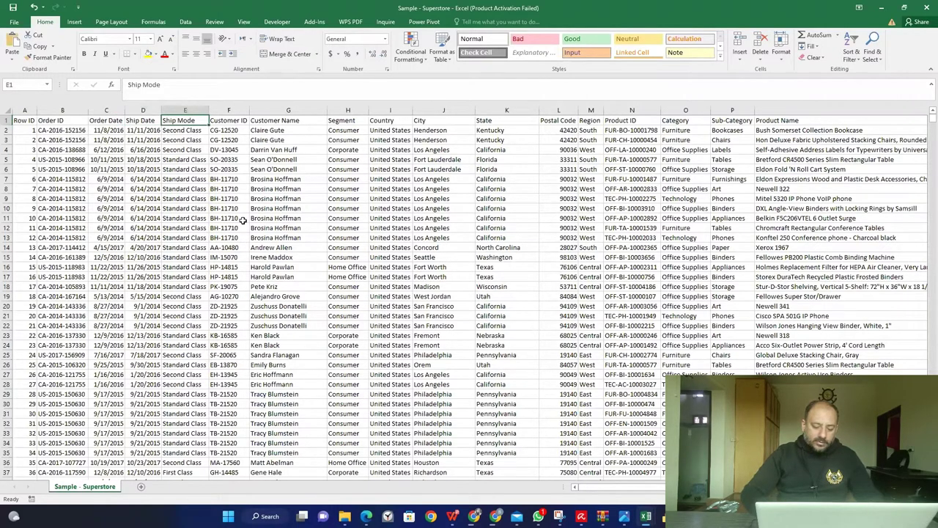
- Add filters to the header row and view the list of values in the Ship Mode column
key(ctrl+shift+l)
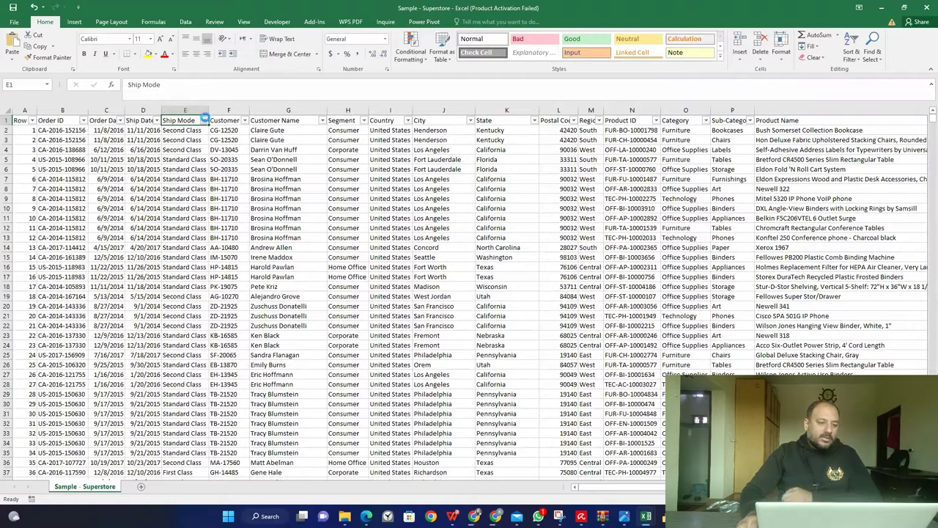
click(204, 121)
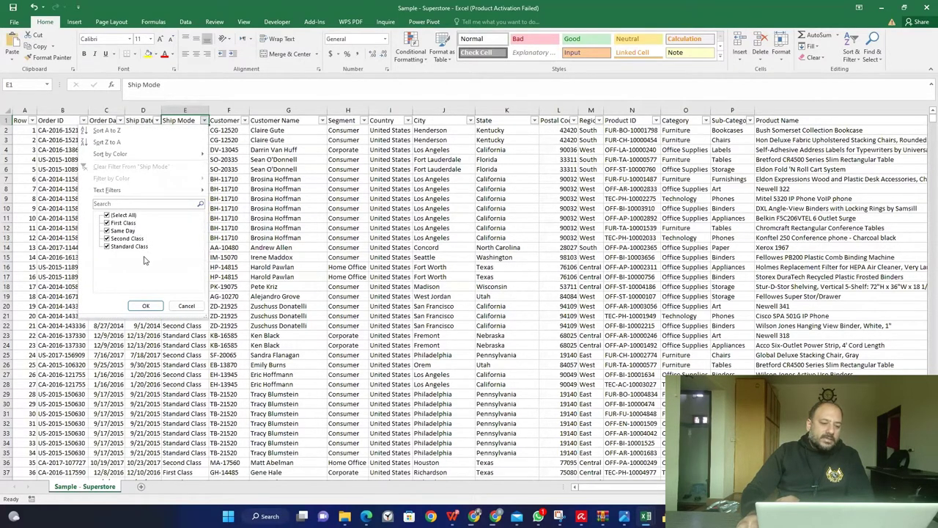
key(Escape)
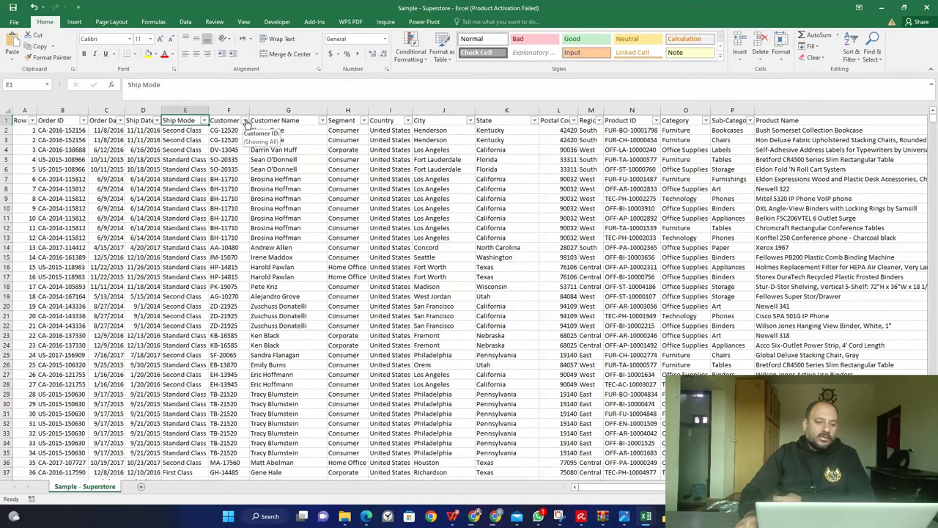
- Auto-fit the Customer ID column so its full header fits beside the filter arrow
click(244, 120)
click(288, 155)
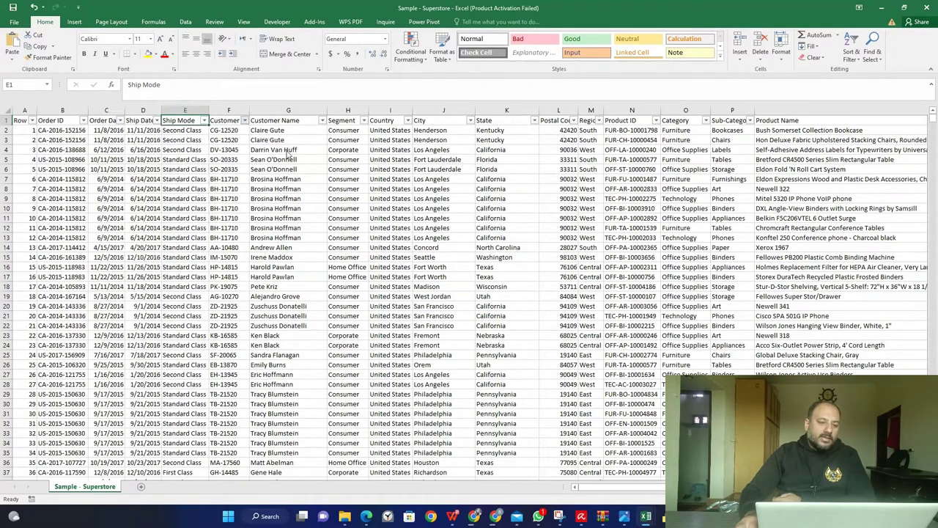
double_click(249, 108)
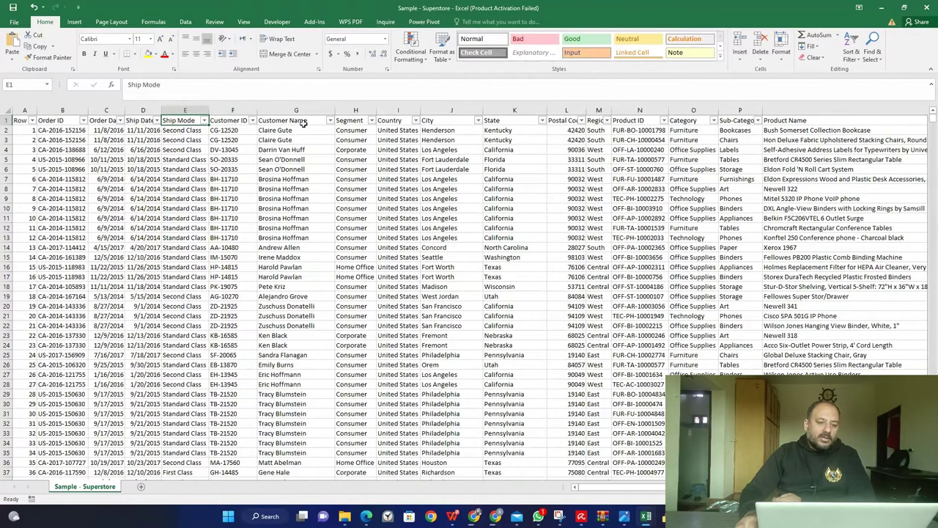
- View the Customer Name filter values and select the Customer ID and Customer Name columns together
click(330, 120)
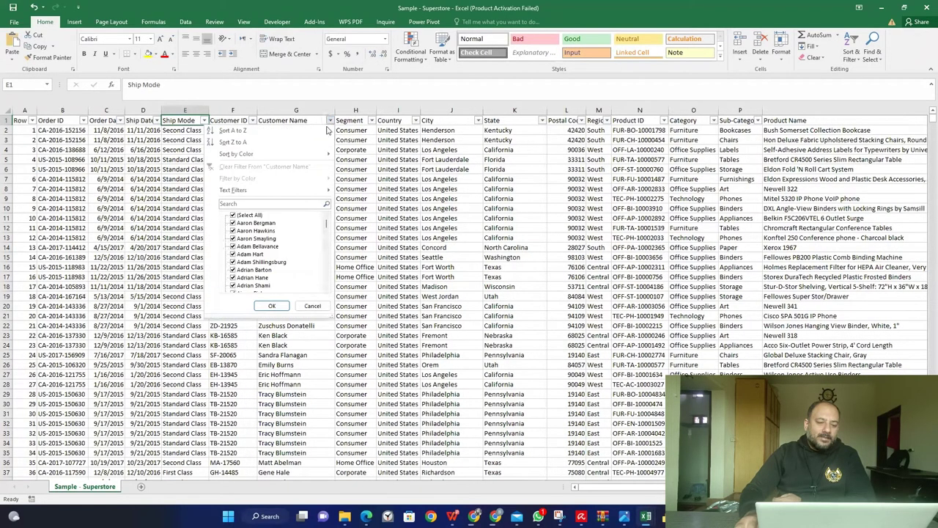
click(234, 110)
drag(233, 110, 300, 110)
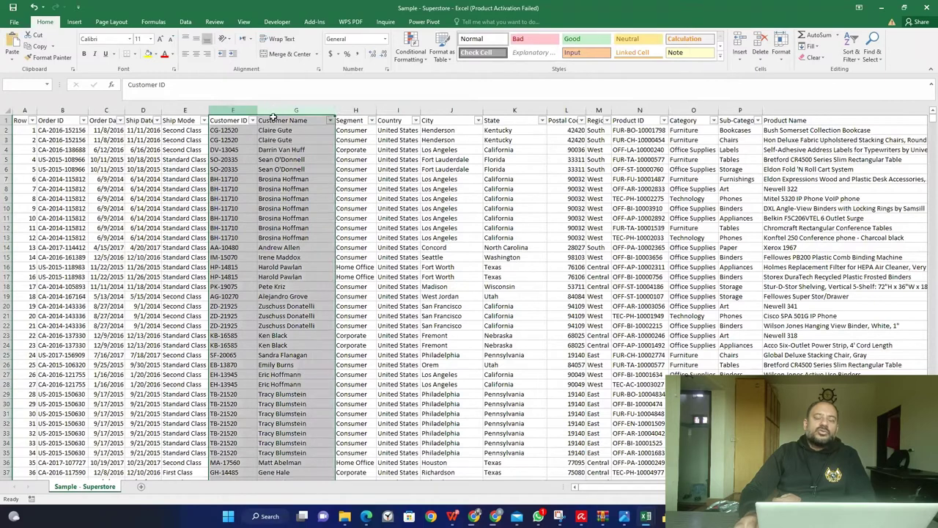
- Review the filter values of the Segment and Country columns without applying a filter
click(355, 122)
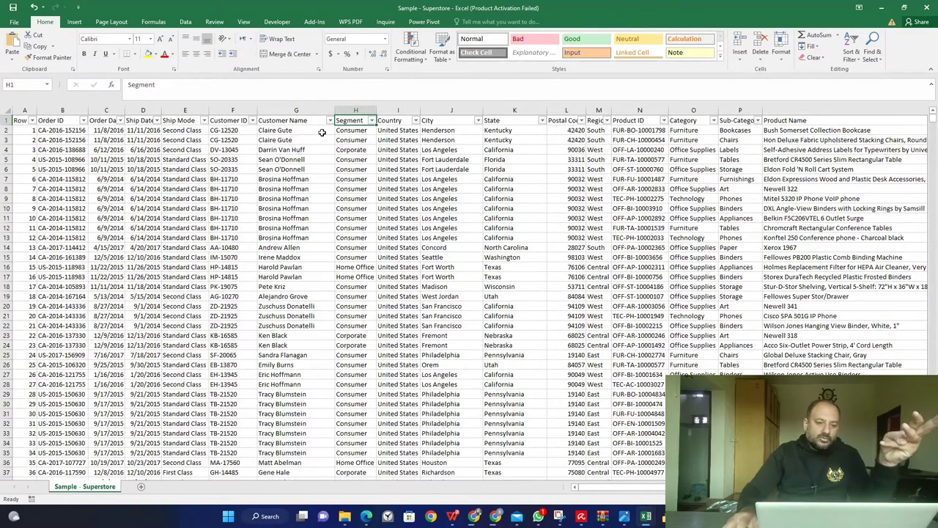
click(371, 120)
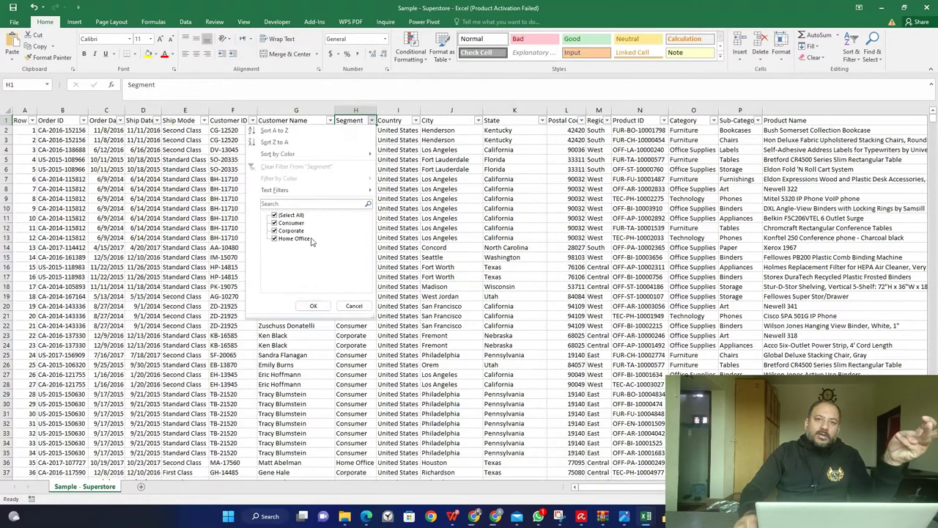
click(410, 164)
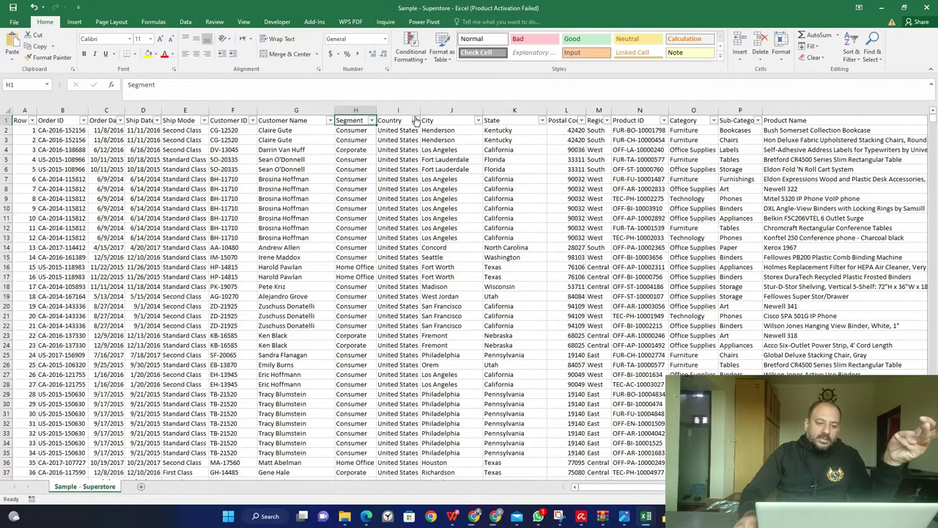
click(416, 121)
click(482, 118)
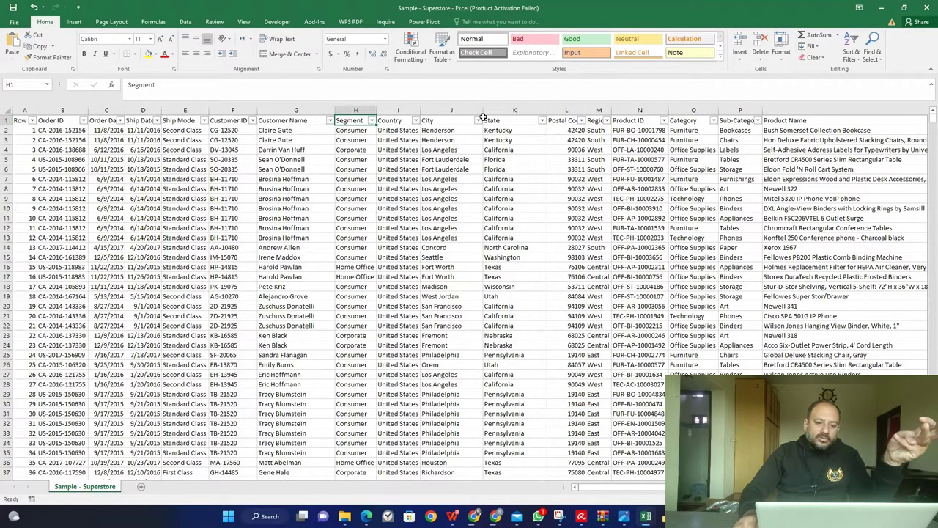
- Review the filter values of the City and State columns without applying a filter
click(478, 120)
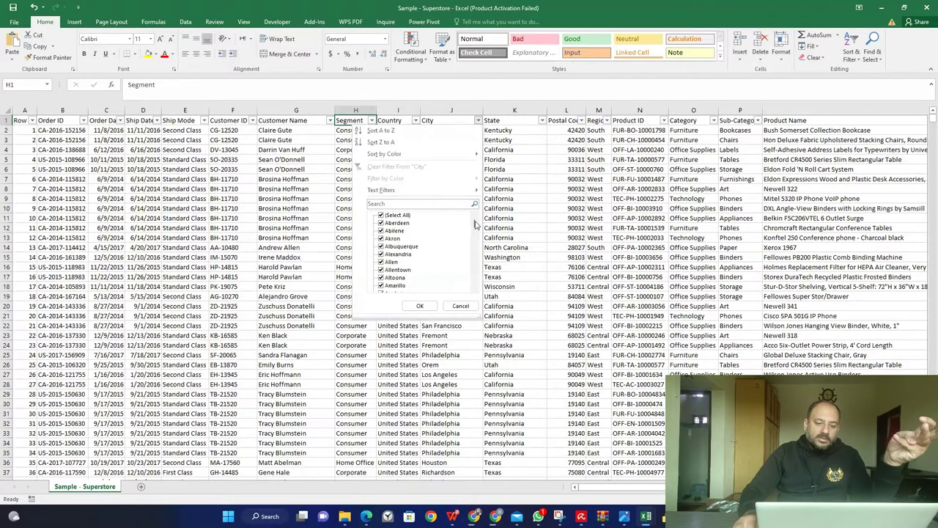
click(542, 126)
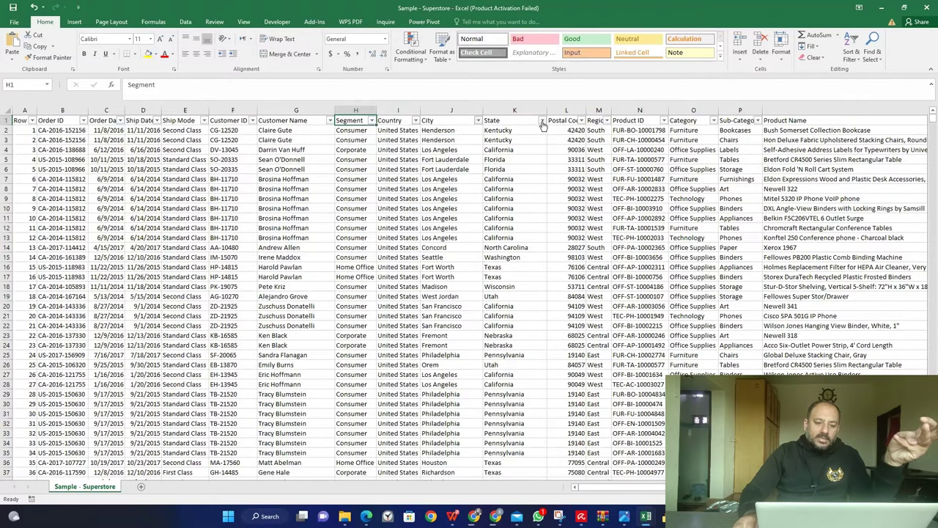
click(543, 121)
click(621, 181)
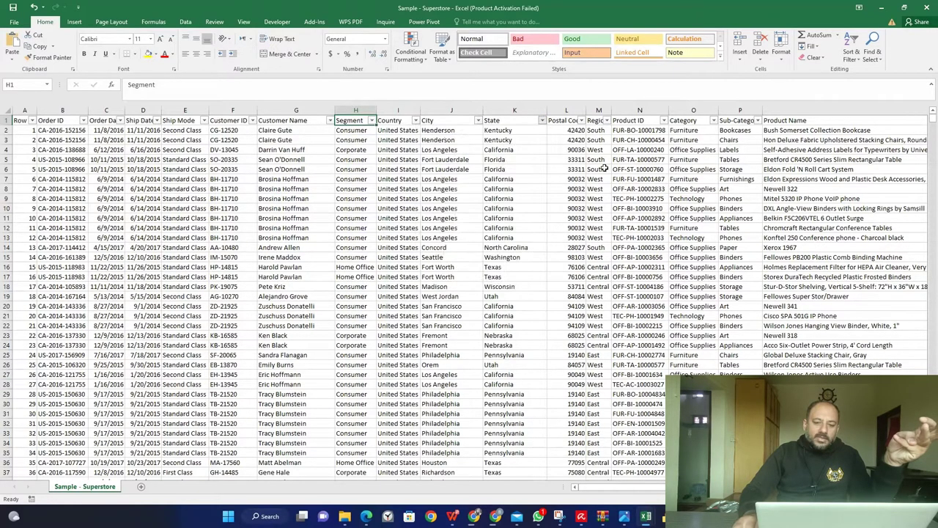
- Inspect the Postal Code header and the filter values of the Region and Product ID columns
click(568, 123)
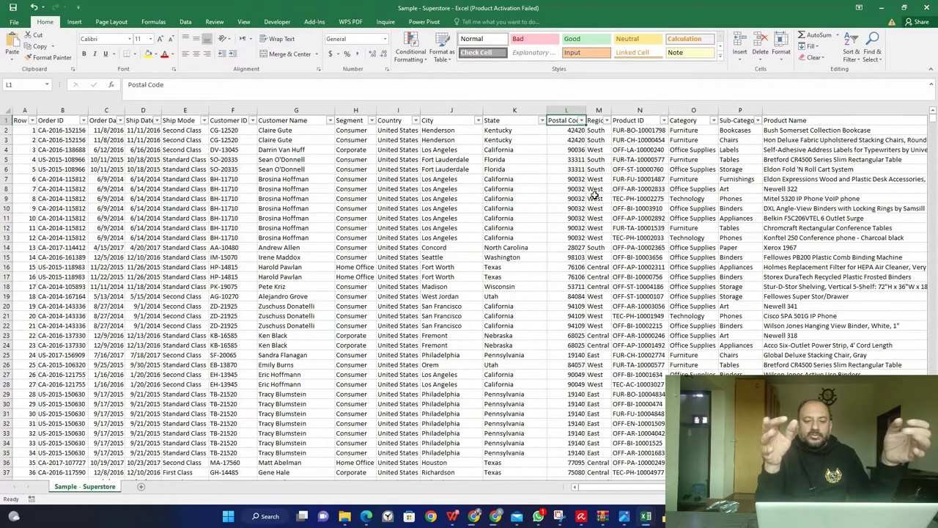
click(605, 120)
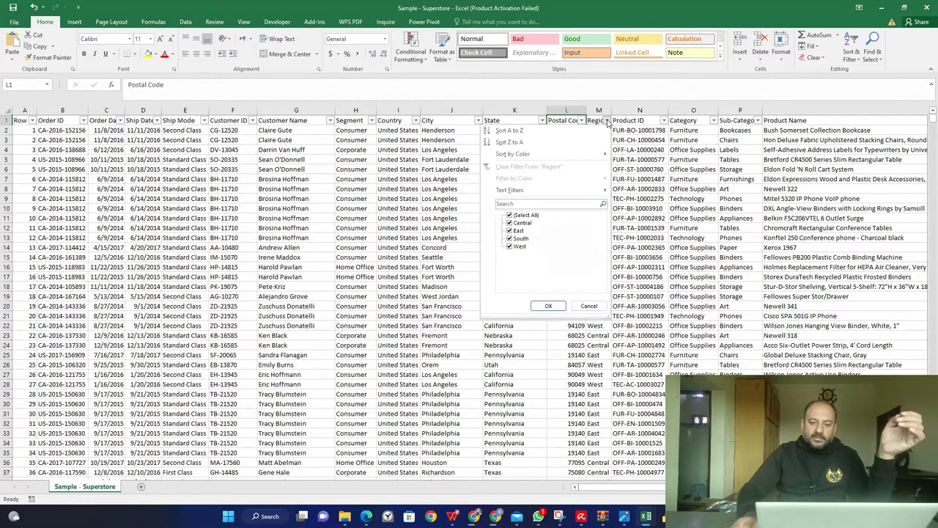
click(647, 123)
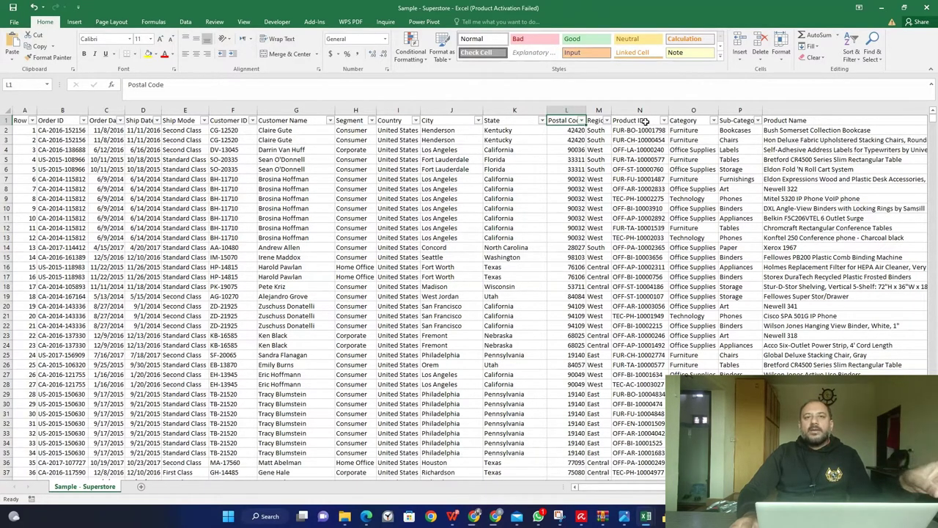
click(645, 122)
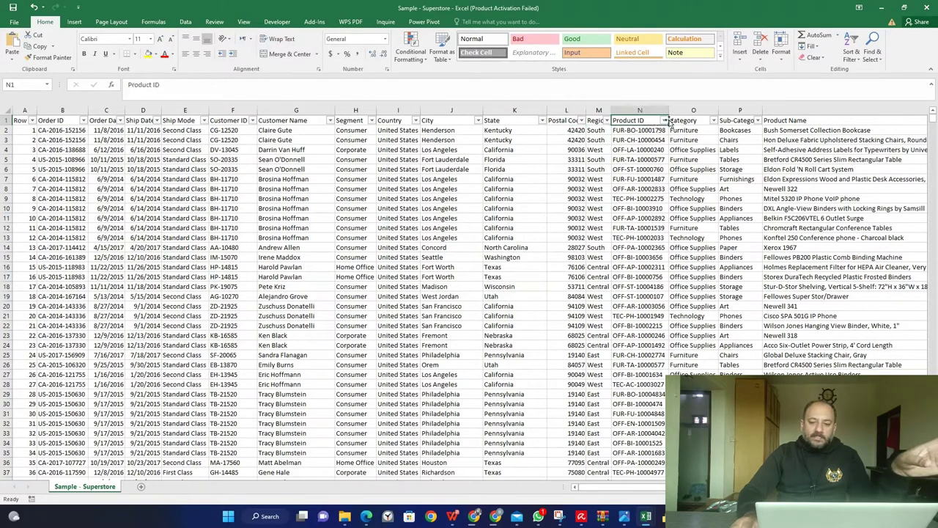
click(663, 120)
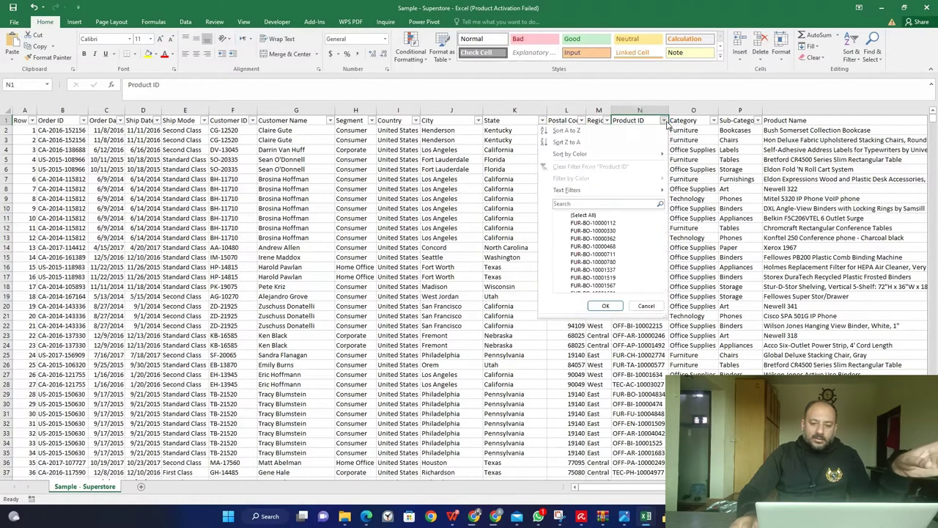
- Review the filter values of the Category and Sub-Category columns without applying a filter
click(713, 121)
click(713, 121)
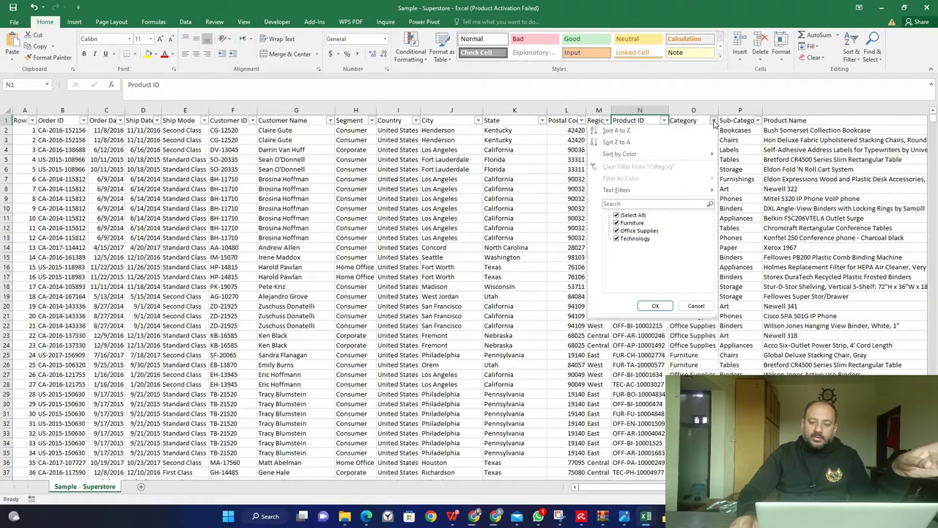
click(757, 120)
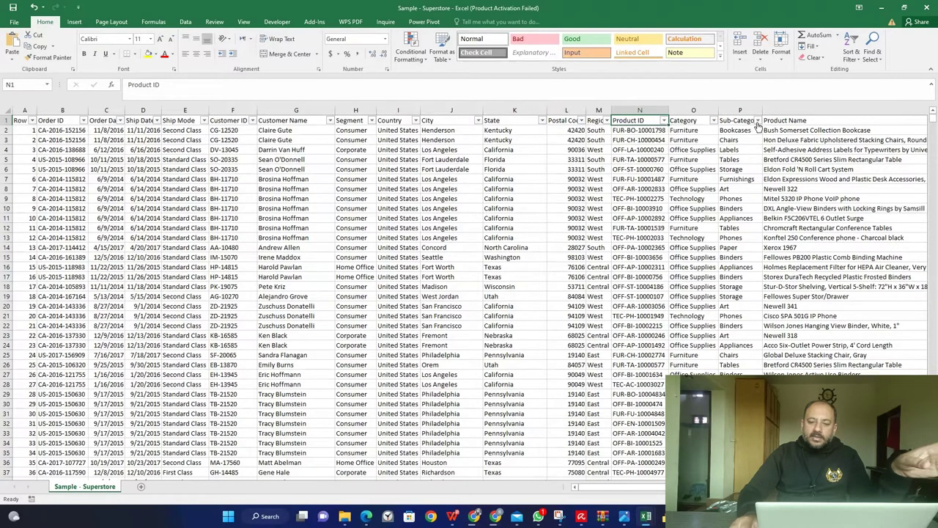
click(757, 120)
scroll(754, 237, down, 3)
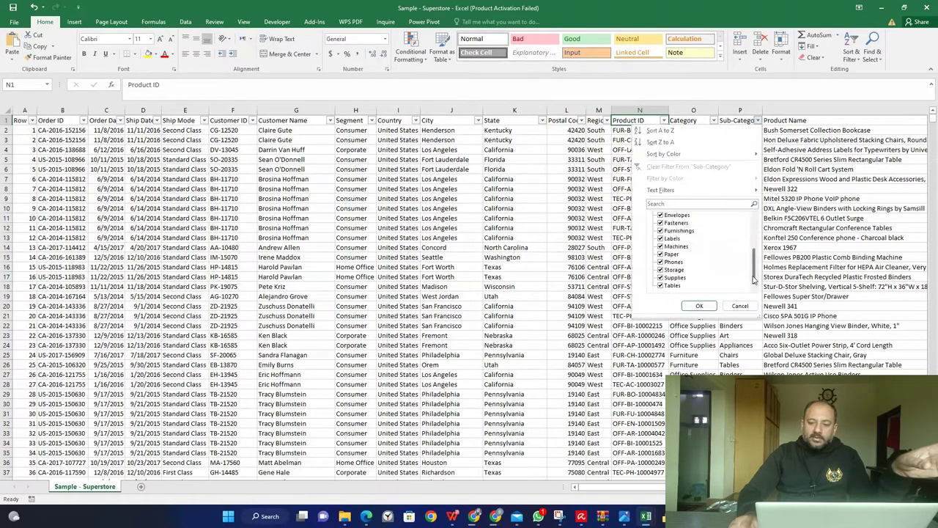
click(809, 212)
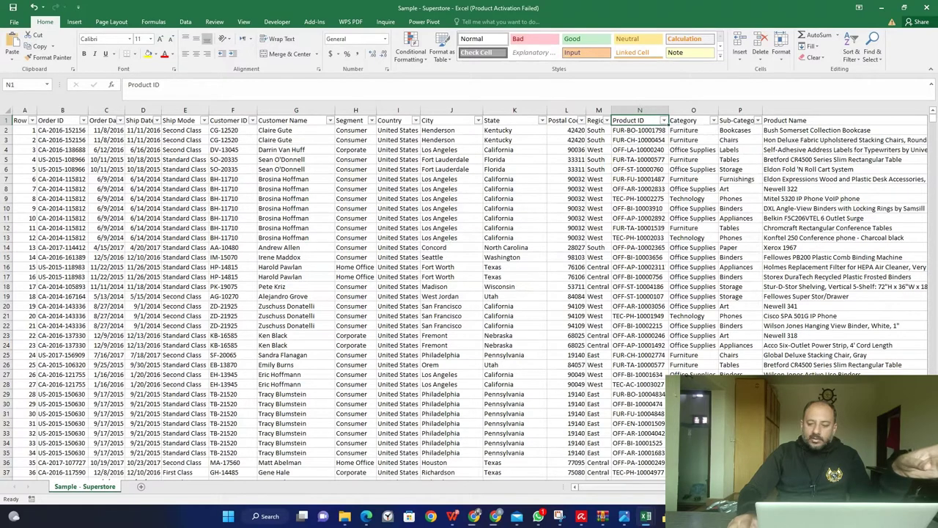
- View the Product Name column by selecting it, then select the Sales through Profit columns
scroll(469, 293, right, 4)
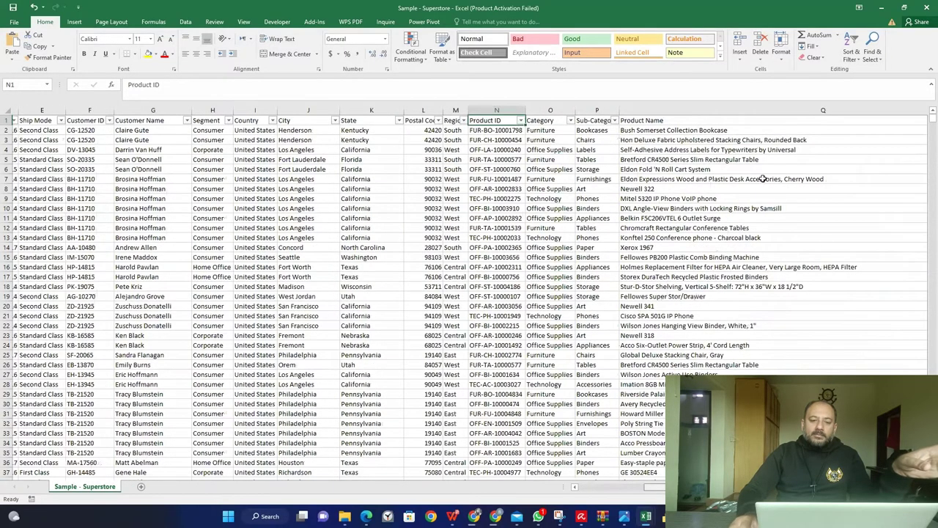
scroll(574, 104, right, 5)
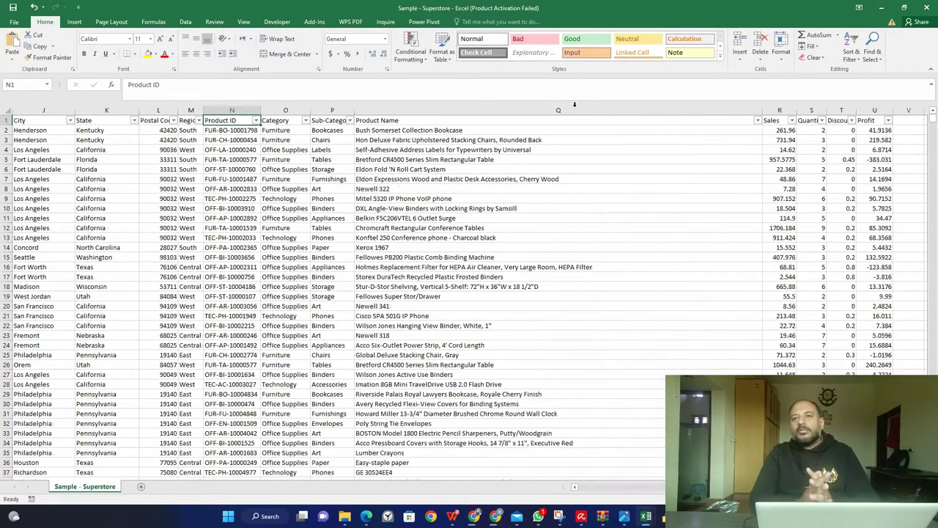
click(575, 104)
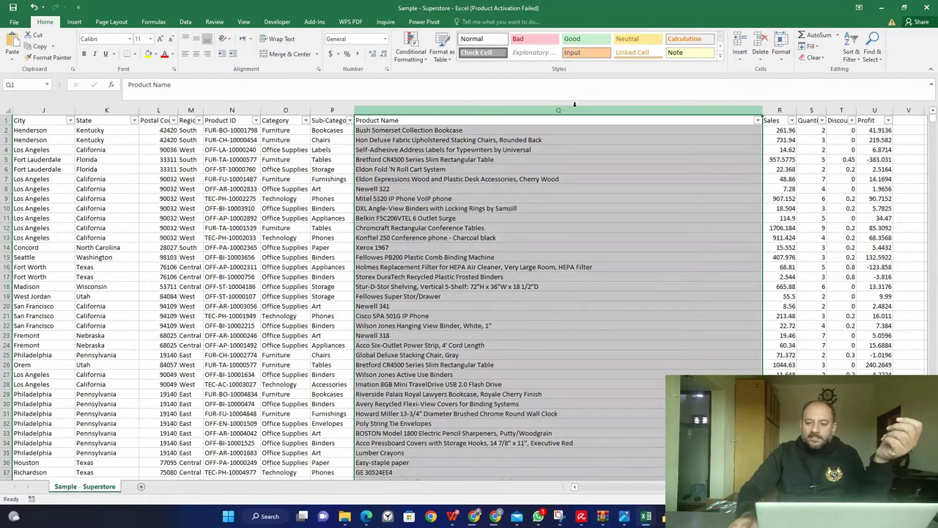
drag(779, 110, 876, 110)
- Go through the header cells of the Sales, Quantity, Discount and Profit columns one by one
click(769, 121)
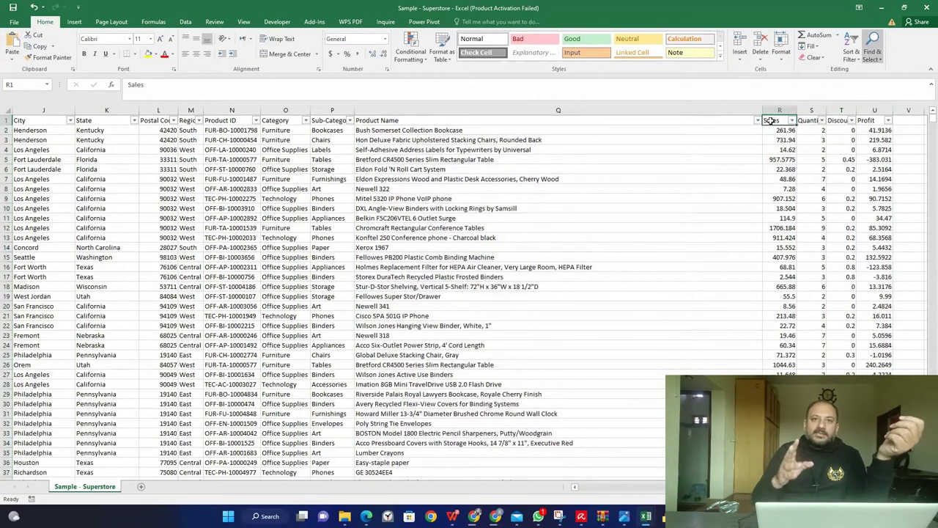
key(Right)
key(Right)
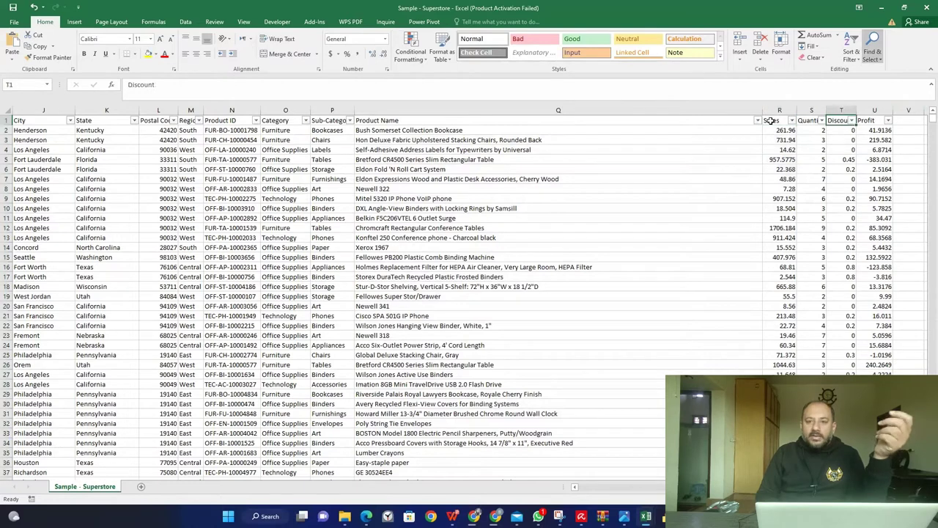
key(Right)
key(Left)
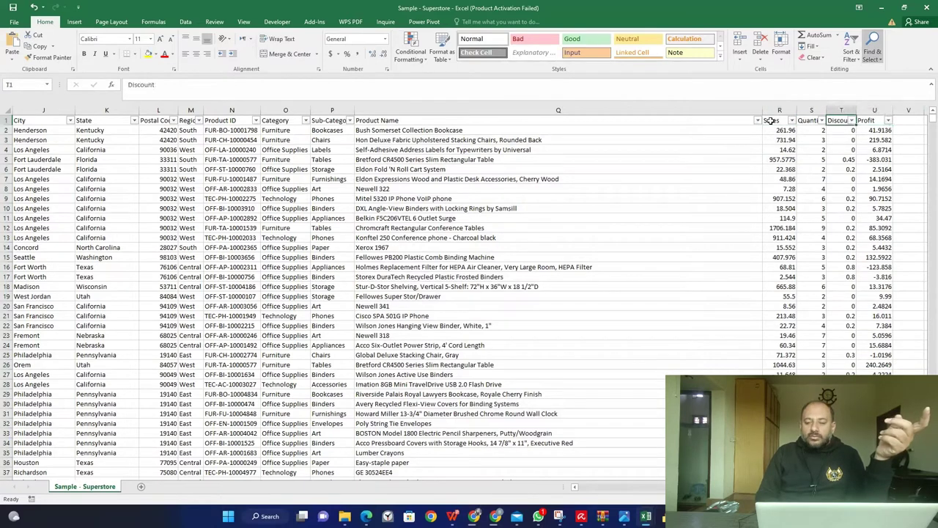
- Examine the values in the Profit column and select the Sales through Profit columns together
click(878, 129)
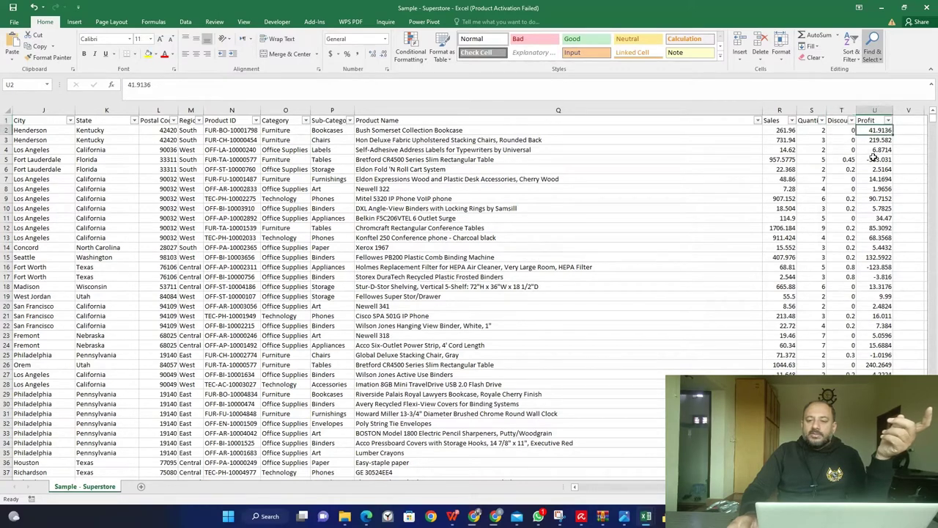
scroll(872, 157, down, 6)
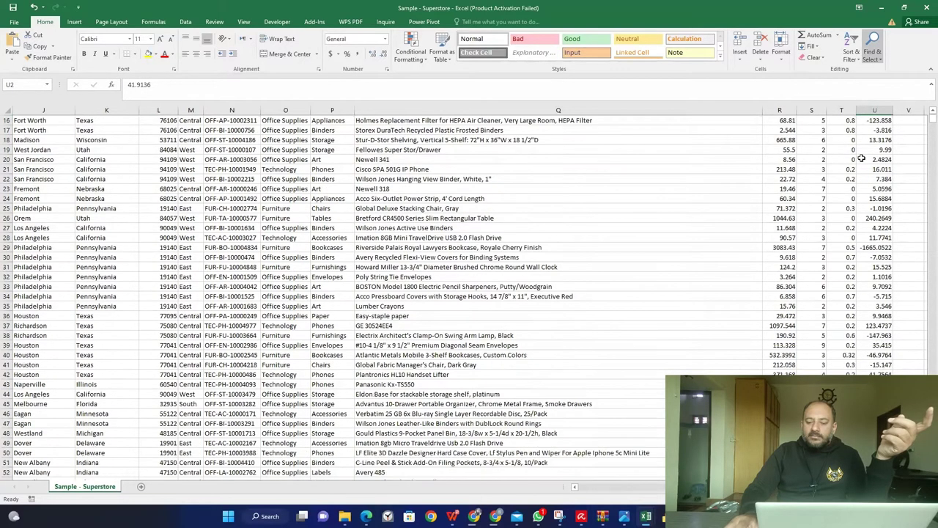
scroll(862, 158, up, 6)
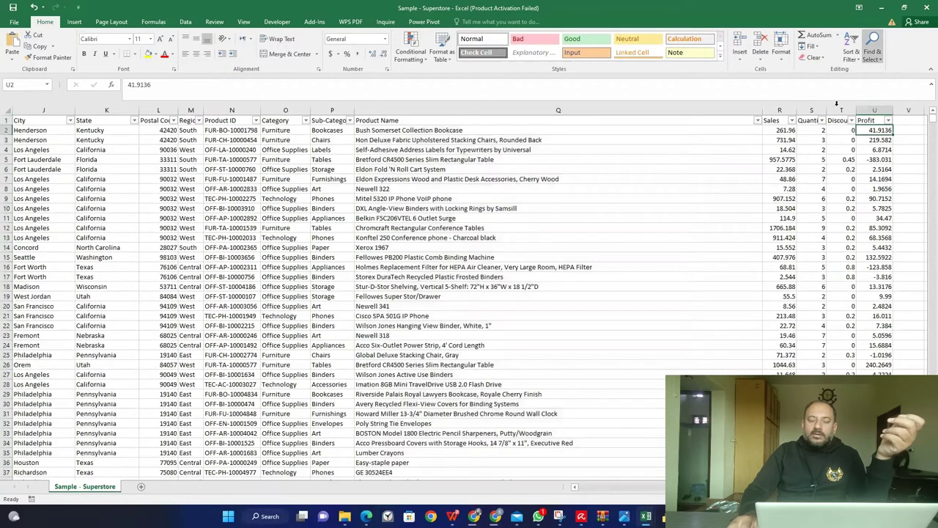
drag(780, 110, 874, 110)
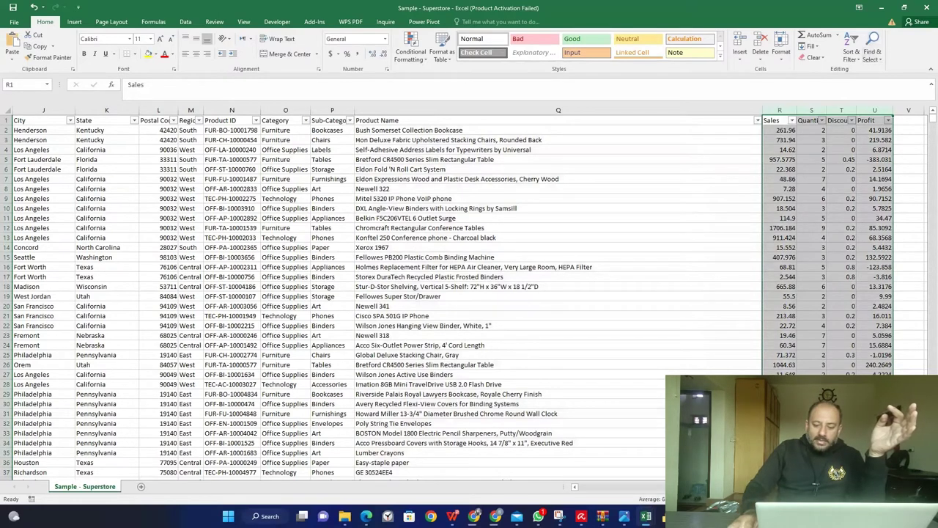
- Select the descriptive columns from Ship Mode through Product Name together
scroll(96, 107, left, 5)
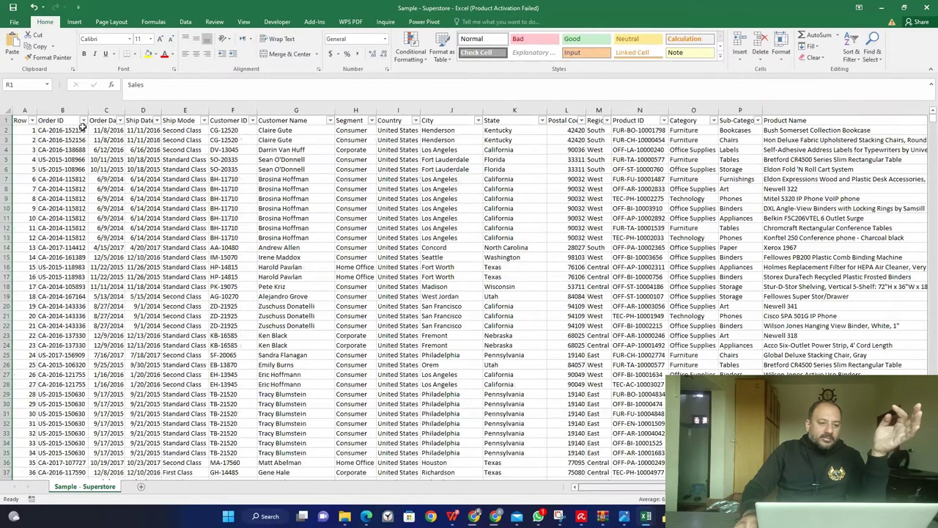
drag(106, 110, 850, 110)
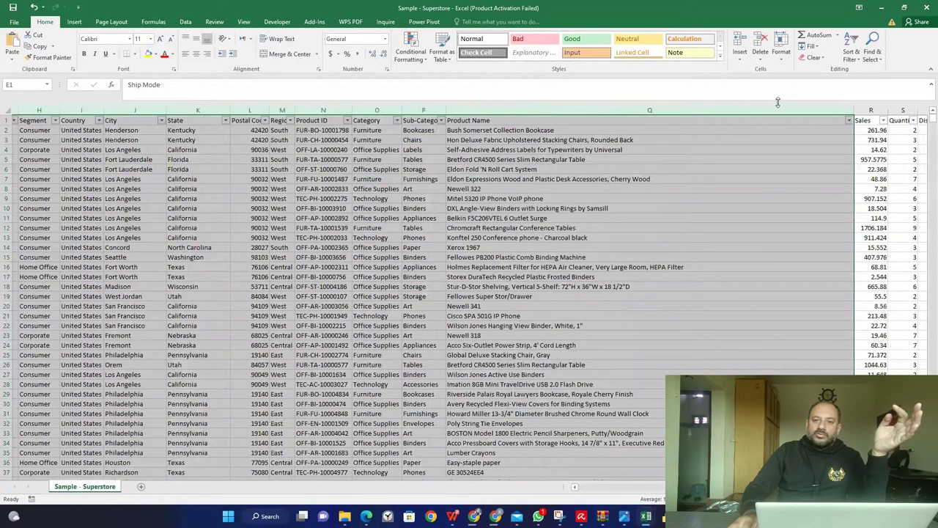
scroll(776, 99, right, 2)
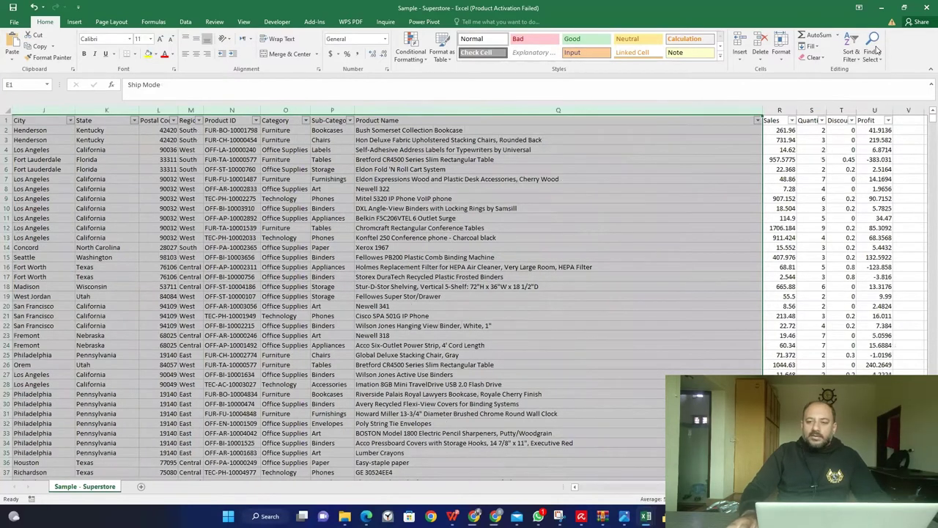
- Close the Sample - Superstore workbook without saving its changes and dismiss the refresh notice in Power BI Desktop
click(925, 11)
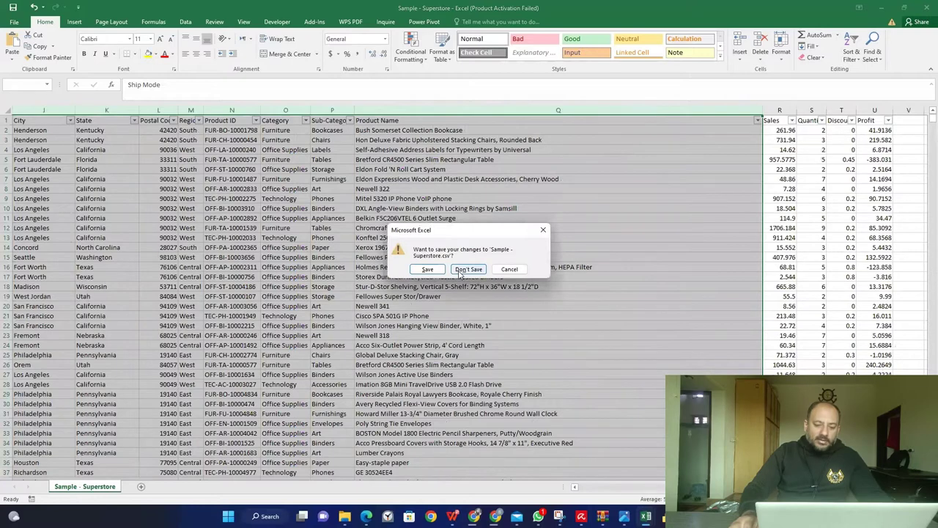
click(467, 269)
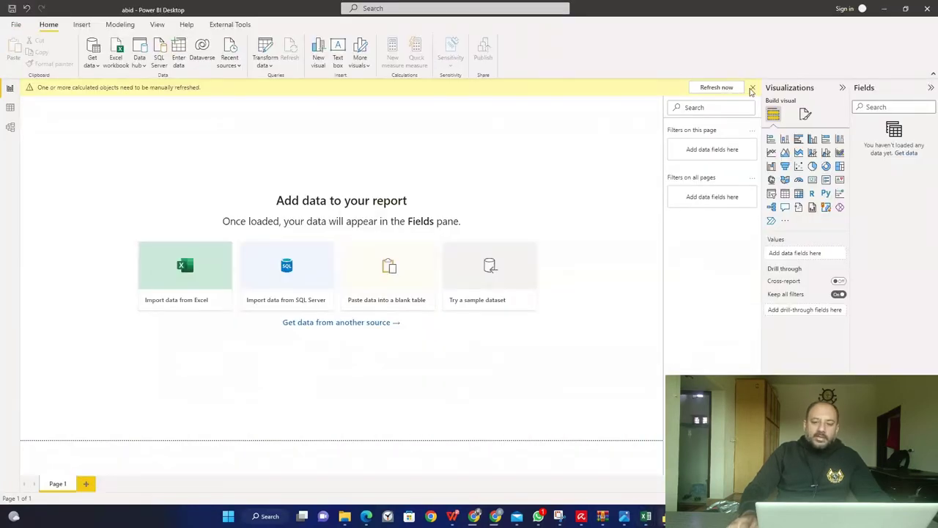
click(753, 88)
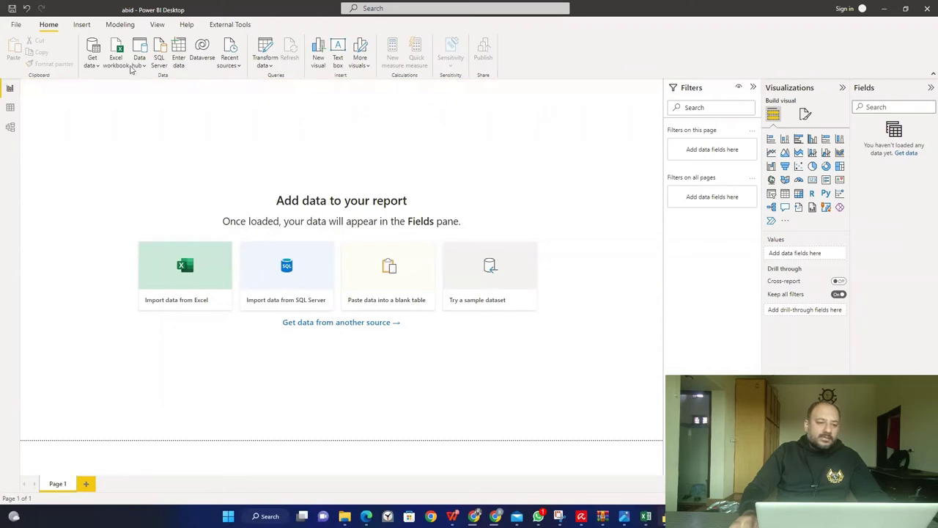
- Load the Sample - Superstore CSV file from its Downloads subfolder into the report as a Text/CSV source
click(94, 62)
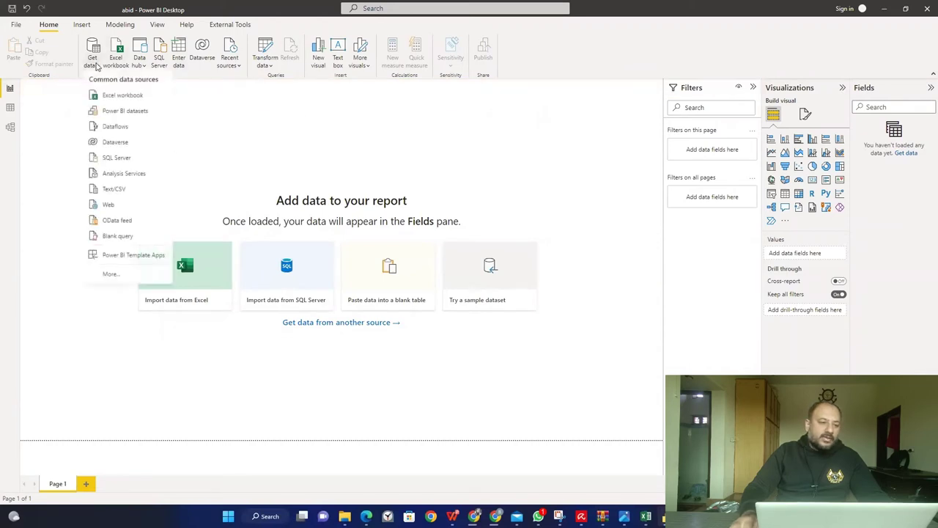
click(111, 191)
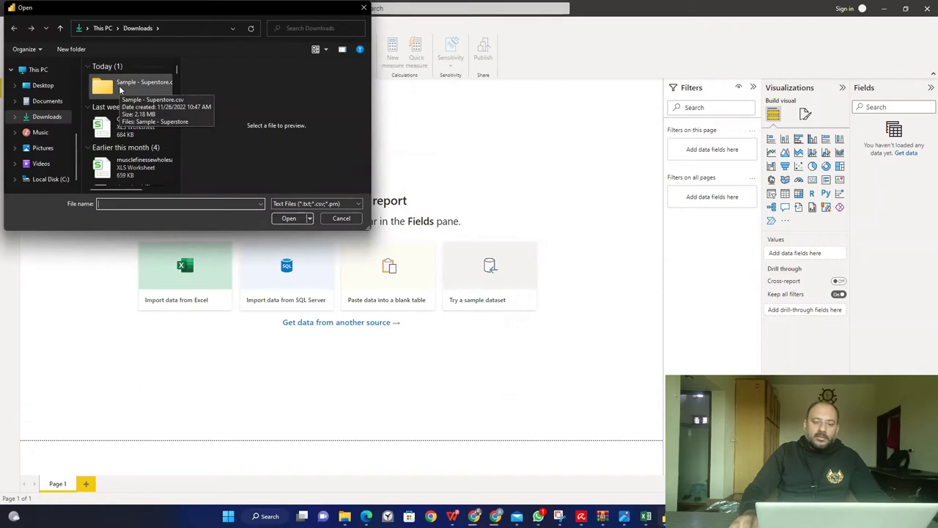
double_click(121, 88)
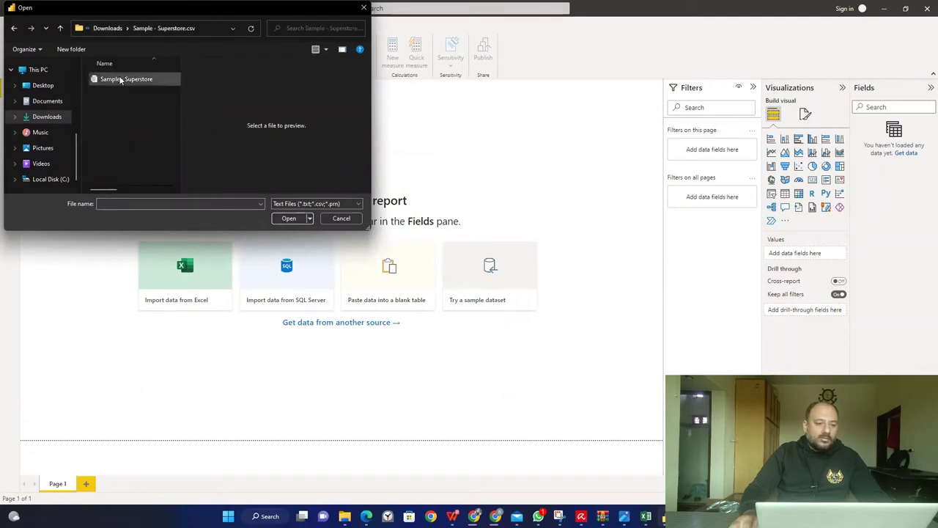
double_click(123, 80)
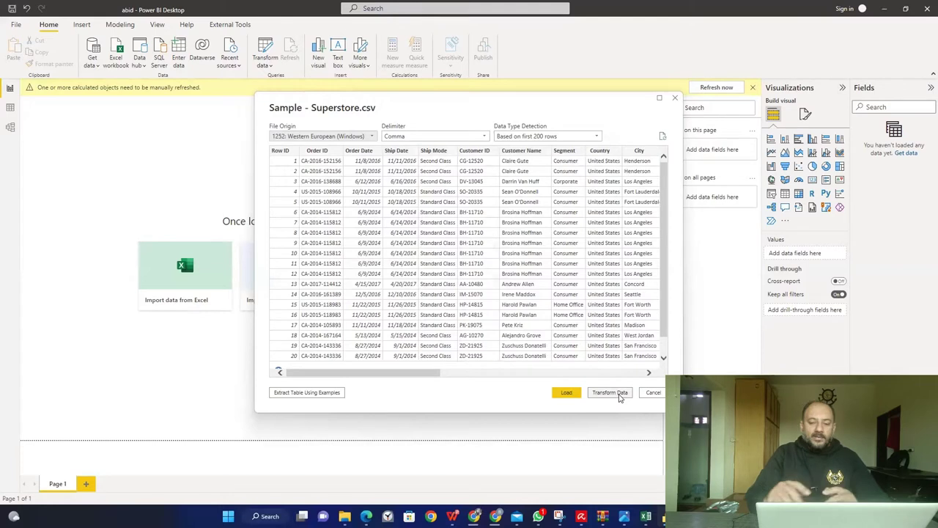
click(572, 397)
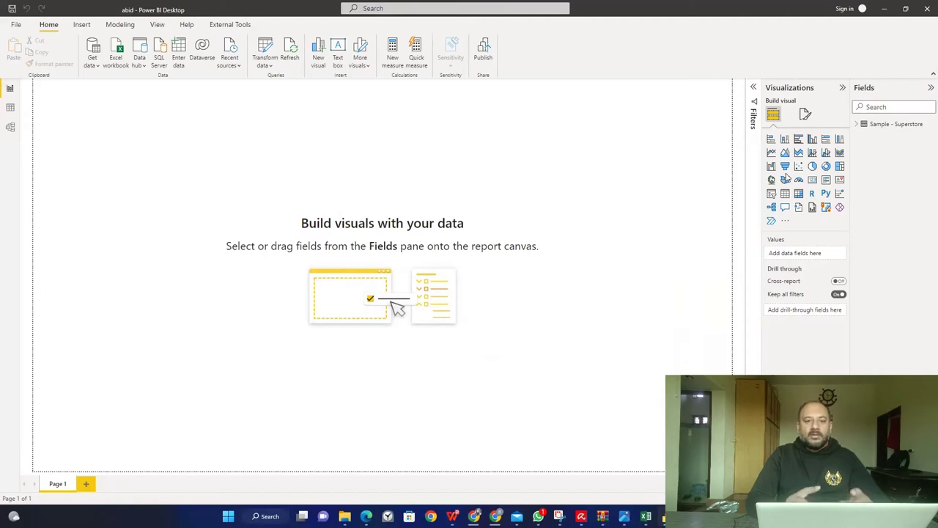
- Expand the Sample - Superstore table's field list and rename the report page as Summary
click(856, 126)
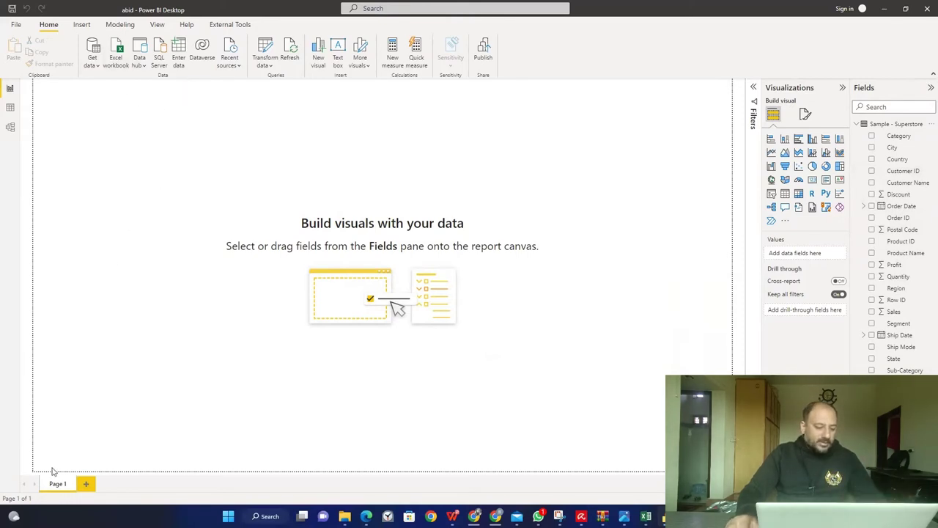
text(Summary)
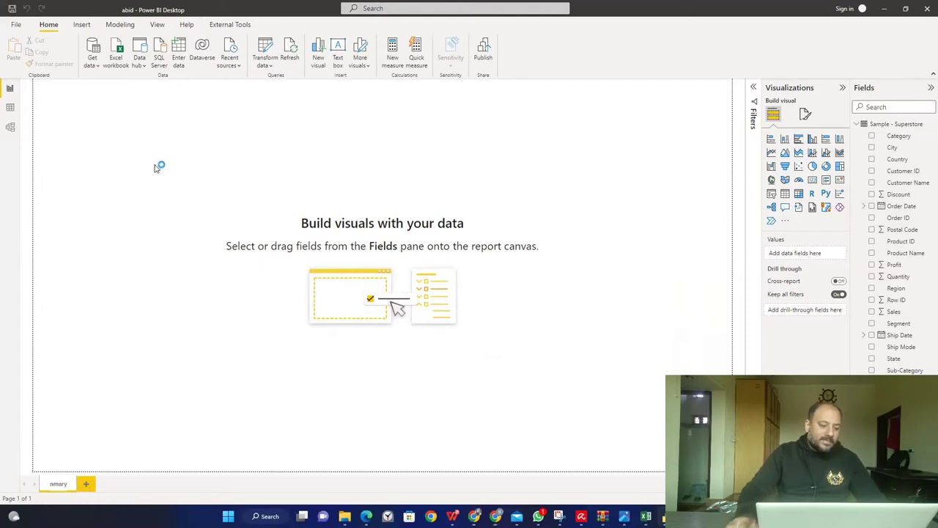
key(Return)
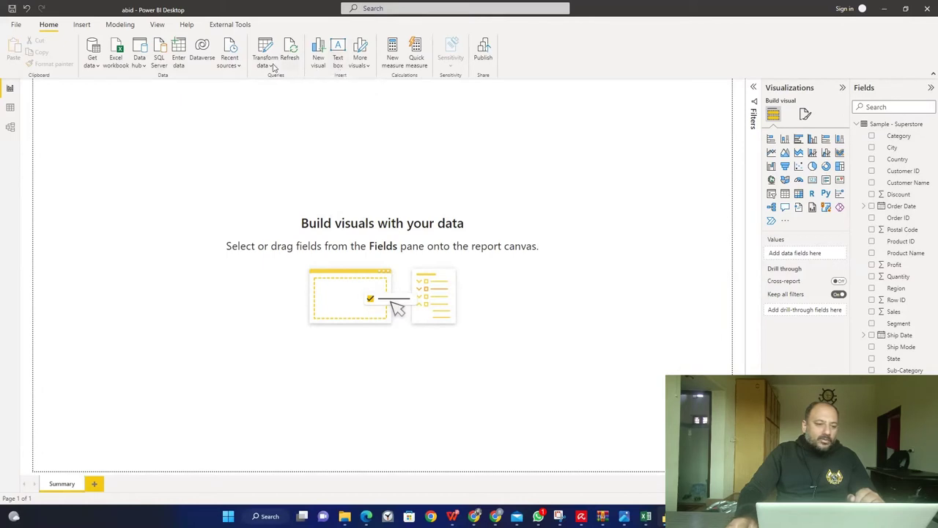
- Insert a rectangle shape and resize it into a thin banner across the full width of the Summary page's upper edge
click(80, 26)
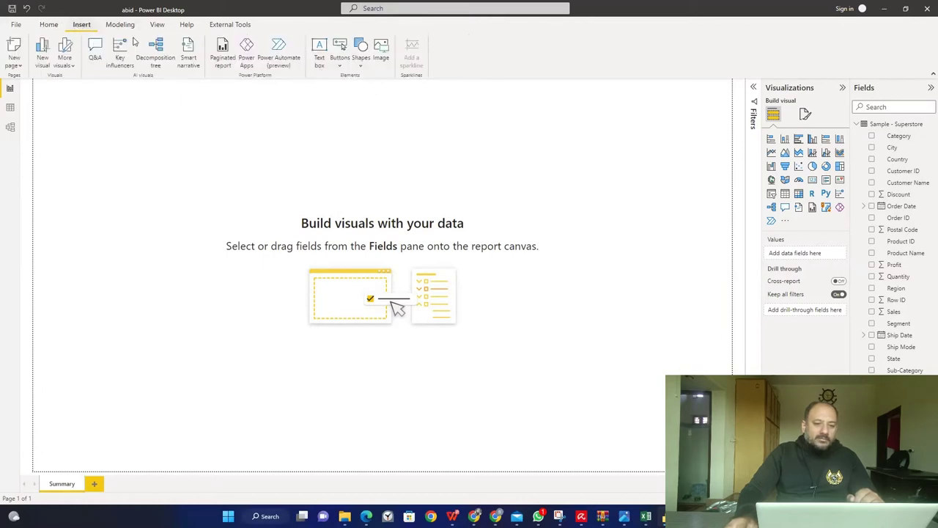
click(362, 67)
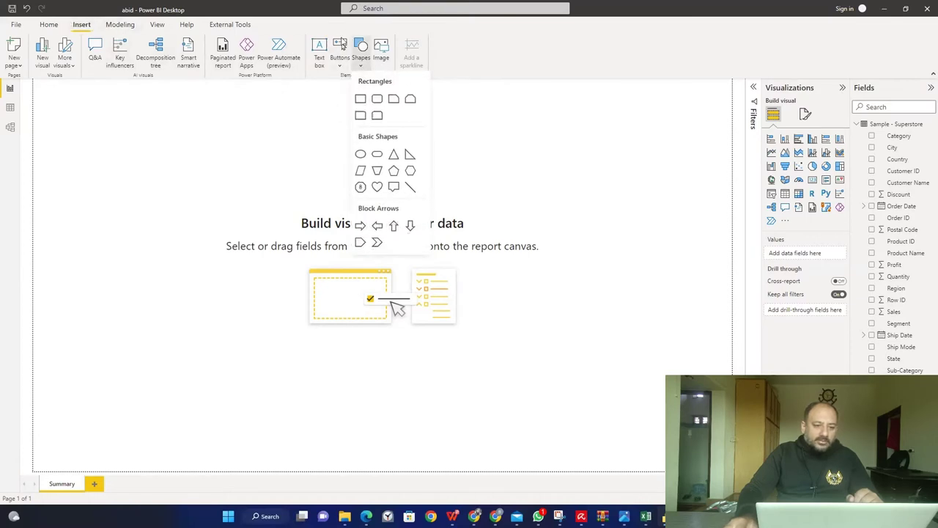
click(361, 101)
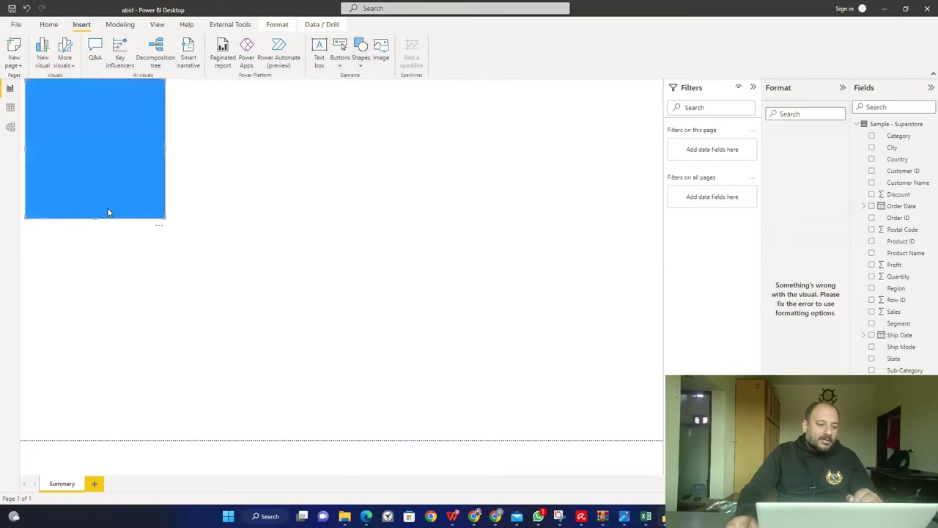
drag(95, 215, 96, 105)
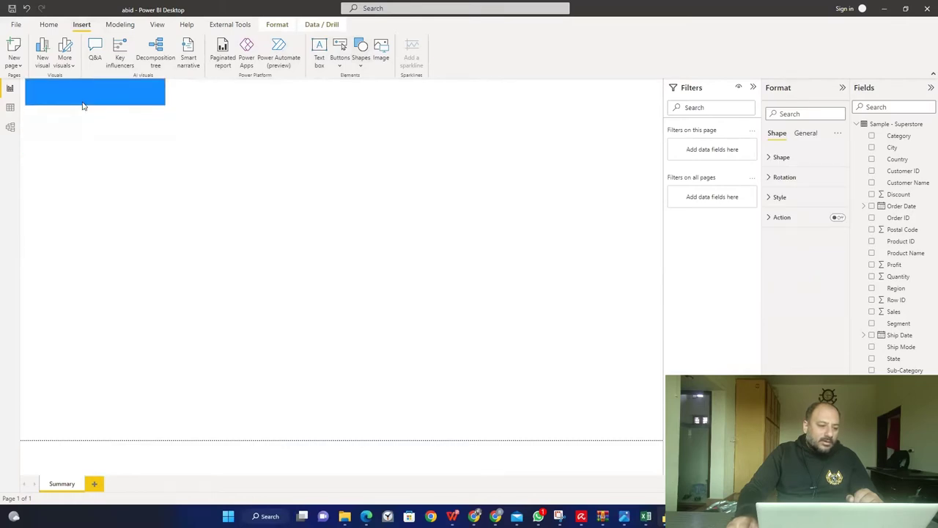
drag(24, 90, 21, 90)
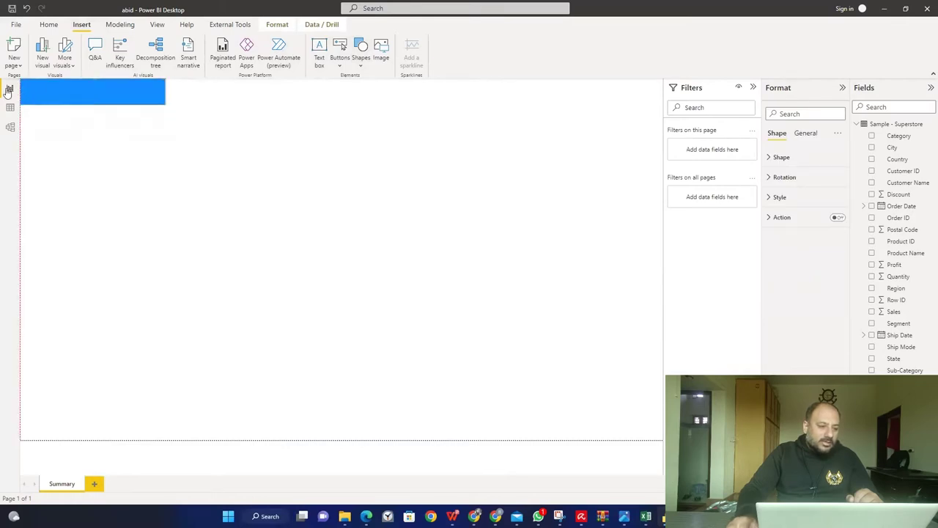
drag(166, 93, 435, 92)
drag(553, 101, 662, 101)
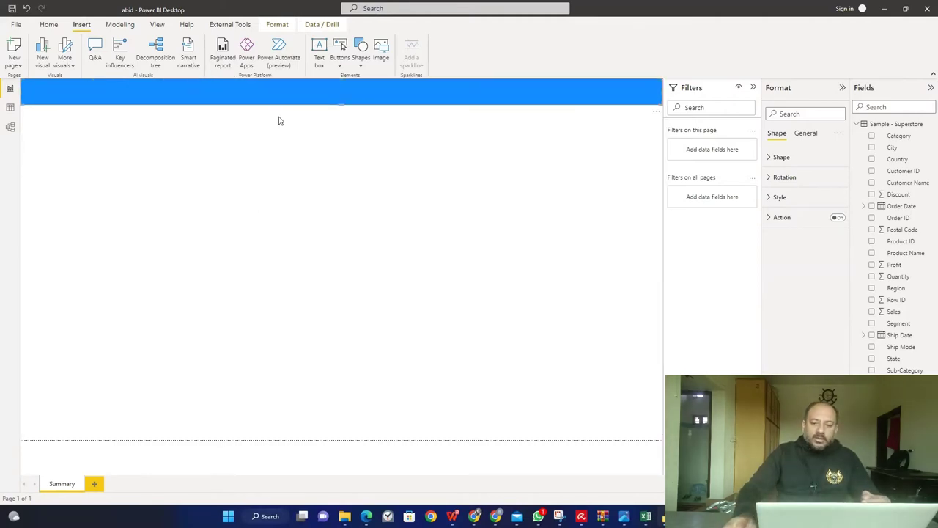
- Give the banner rectangle a custom orange-red fill and switch off its border
click(771, 160)
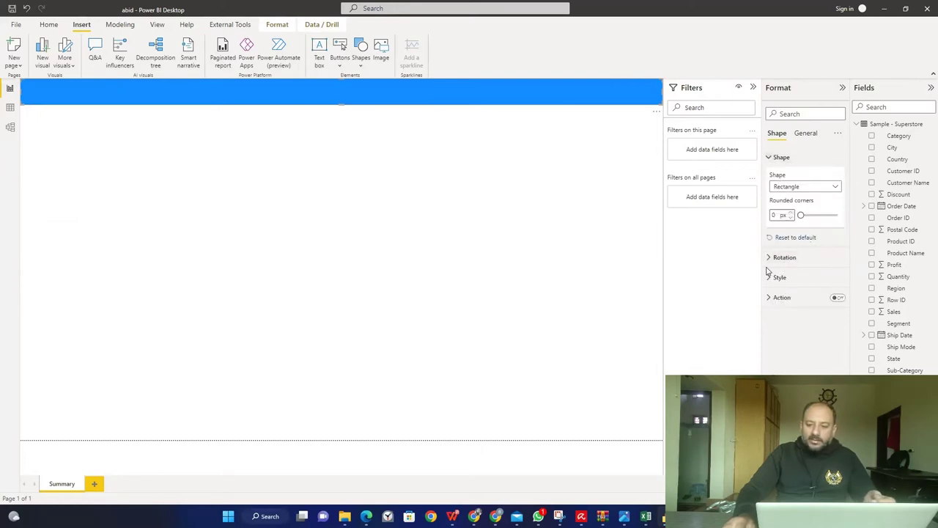
click(774, 157)
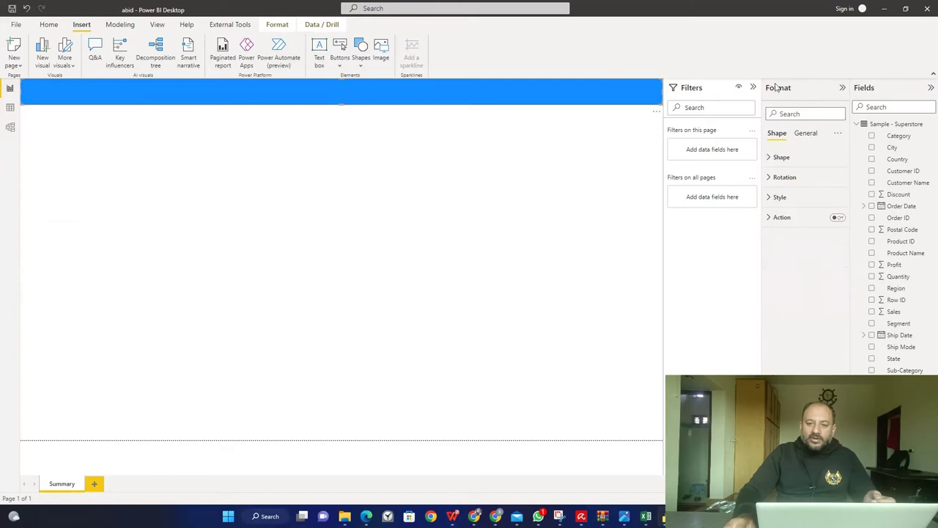
click(774, 197)
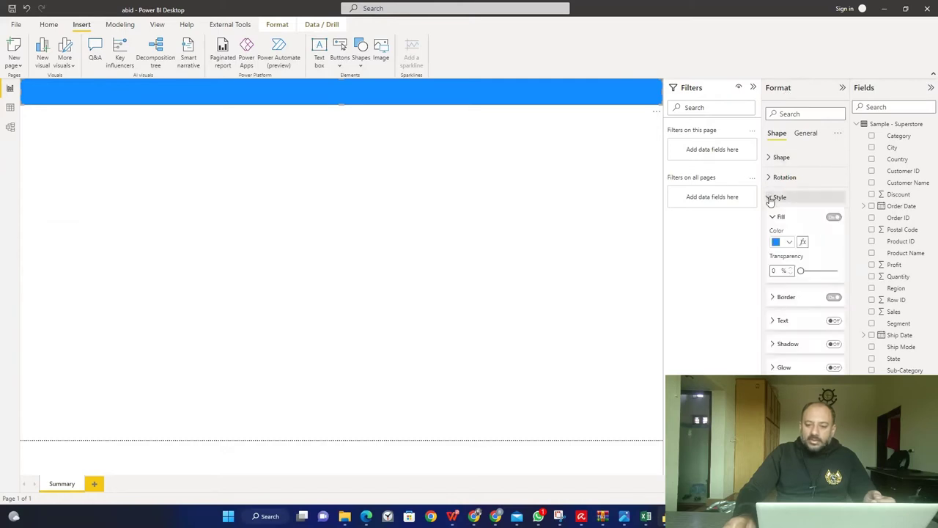
click(786, 244)
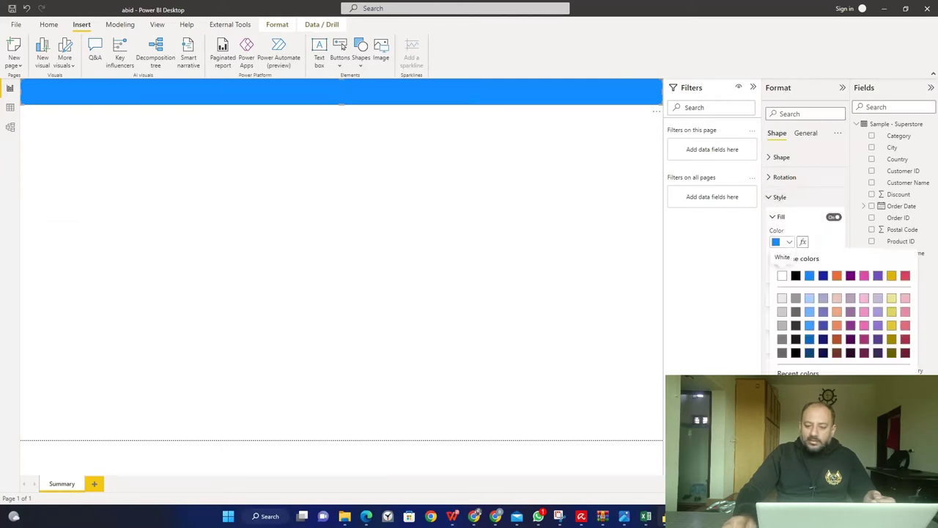
click(798, 403)
drag(854, 372, 785, 371)
click(904, 266)
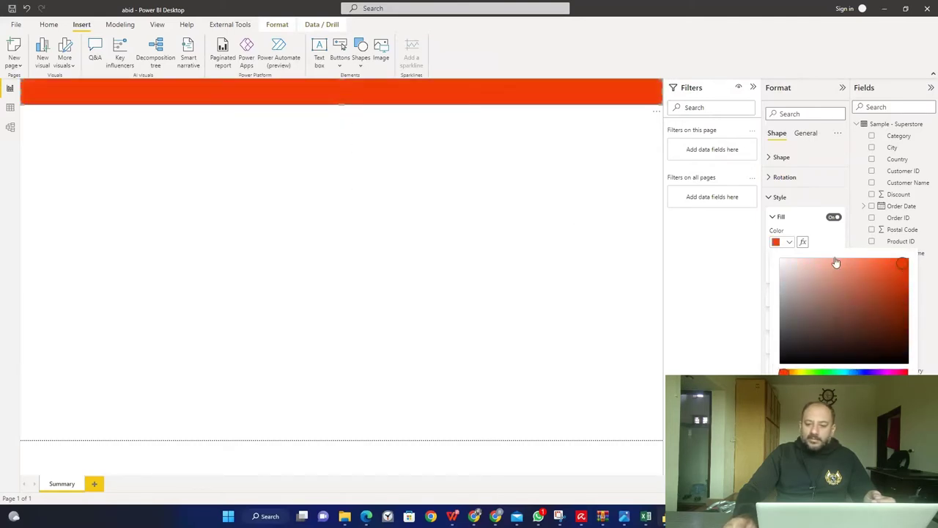
click(829, 197)
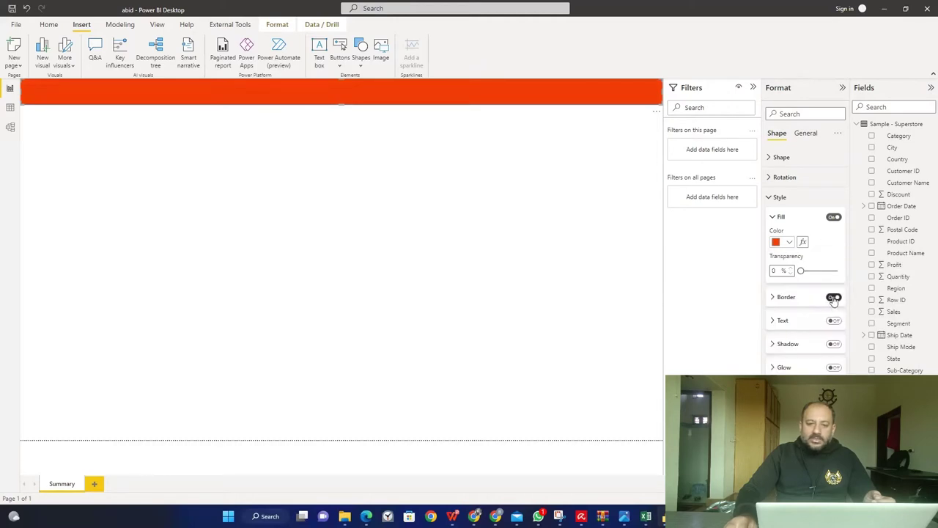
click(326, 254)
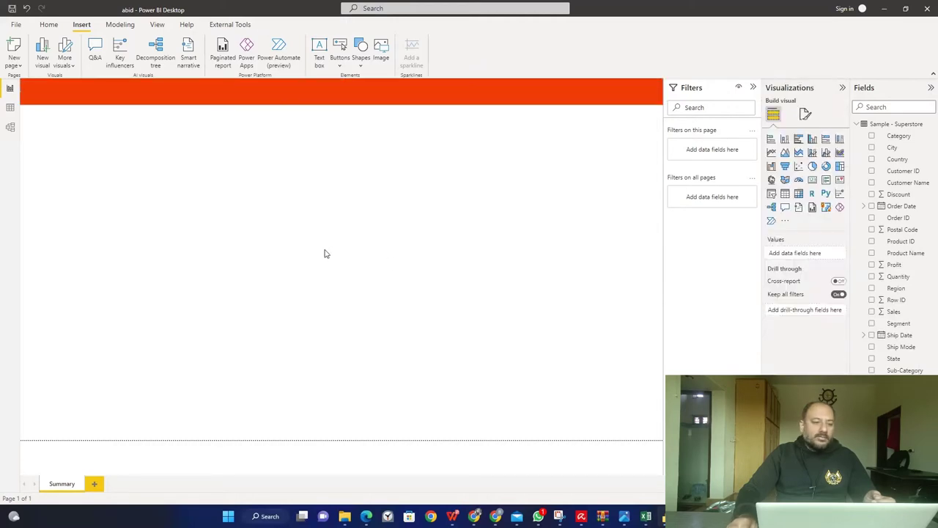
- Enable text on the banner shape and enter "W3SKILLET Online Store" as its title
click(170, 98)
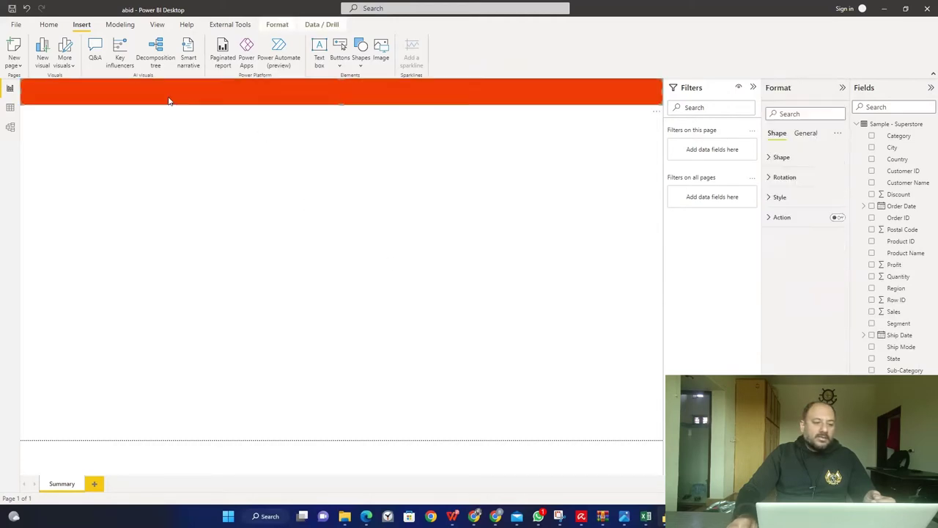
click(771, 198)
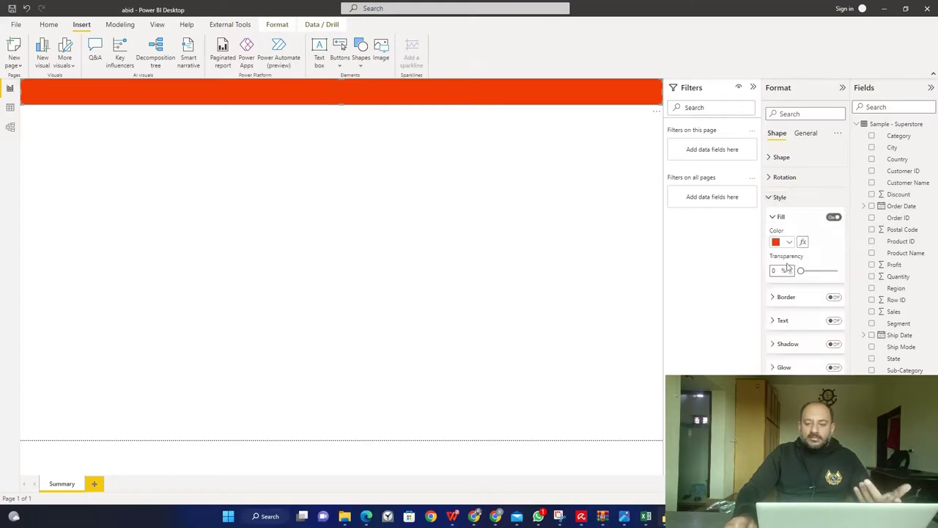
click(832, 320)
click(773, 323)
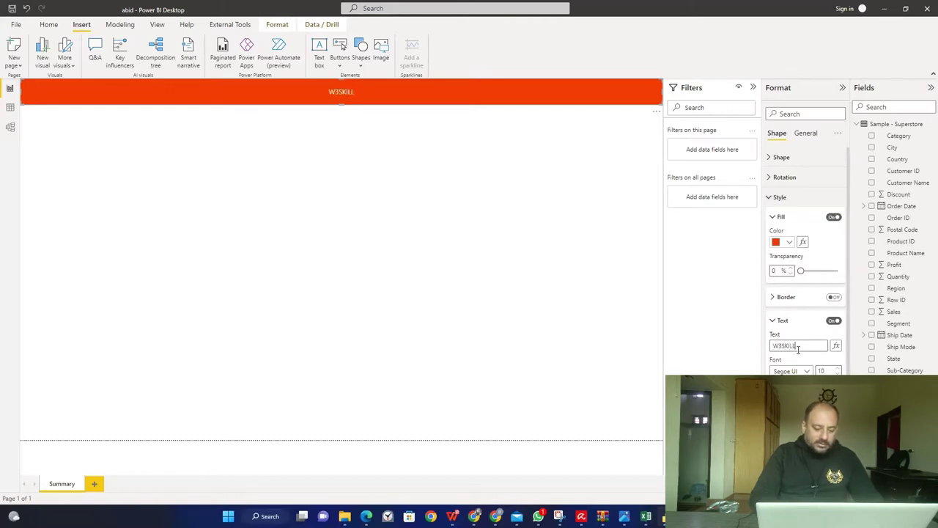
text(On)
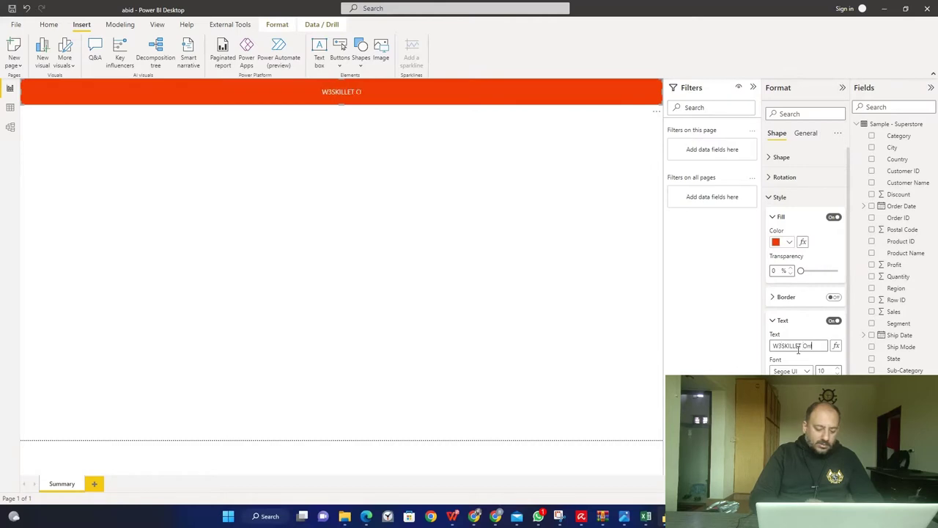
text(line Store)
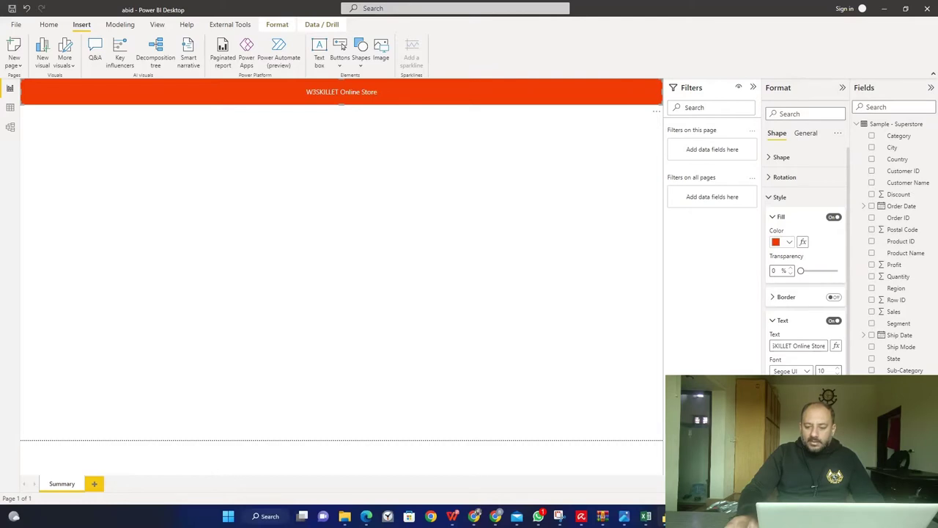
- Set the banner title's font size to 20 and make it bold, keeping the Segoe UI font
click(838, 369)
click(837, 369)
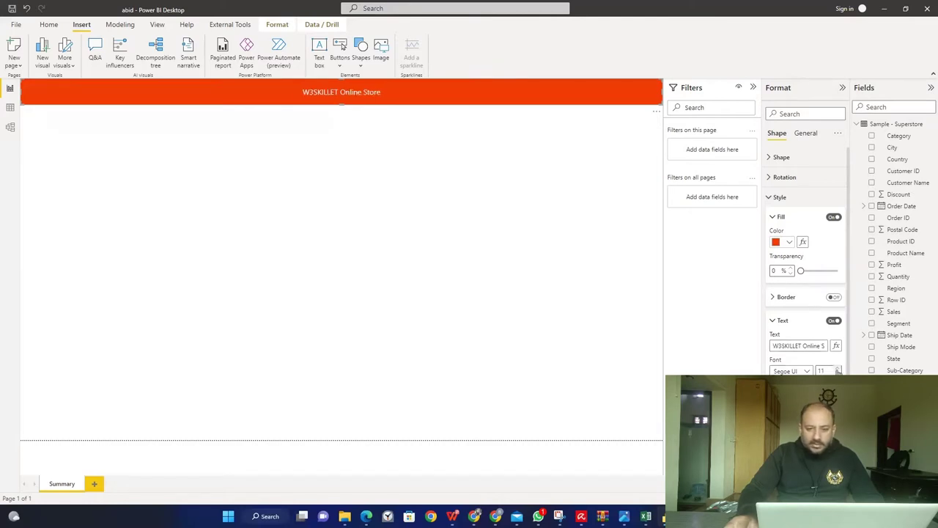
click(837, 368)
click(838, 369)
key(Up)
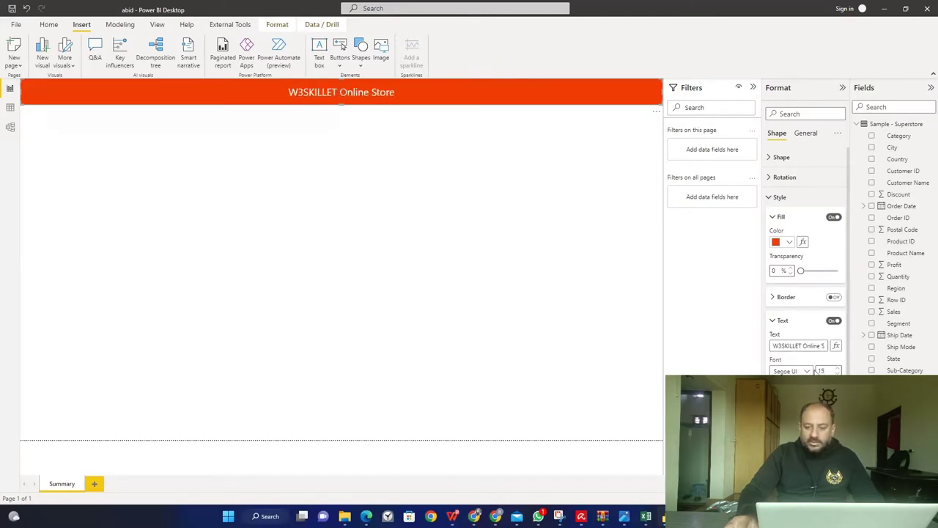
click(840, 369)
click(840, 369)
click(840, 369)
click(839, 369)
click(839, 369)
click(840, 369)
click(840, 369)
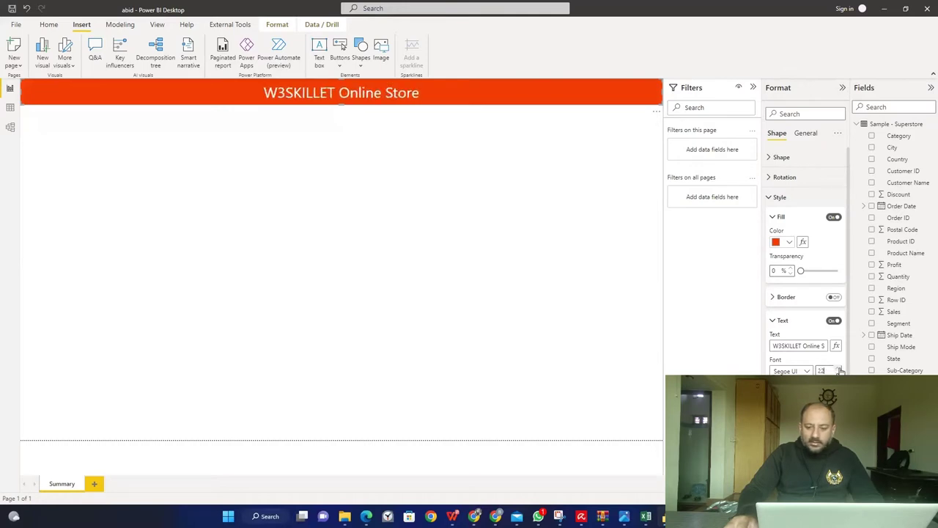
key(Down)
key(Down)
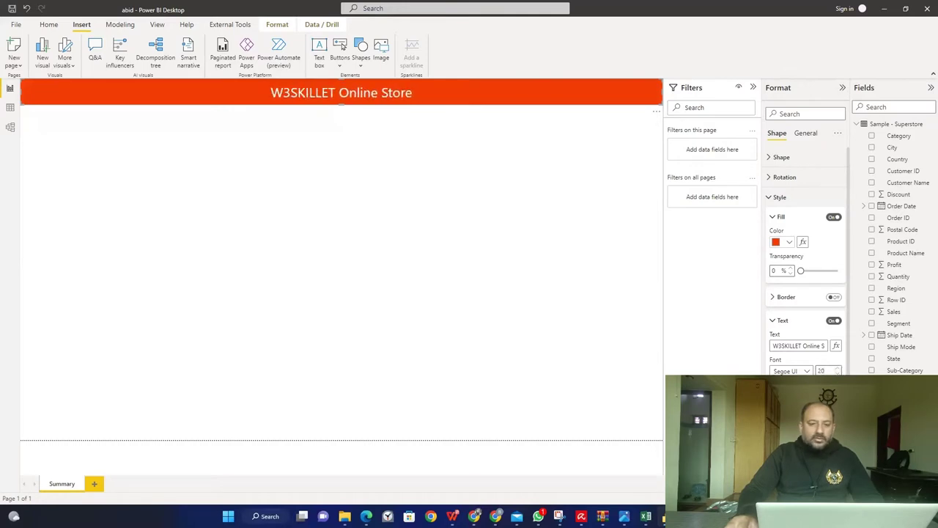
key(ctrl+b)
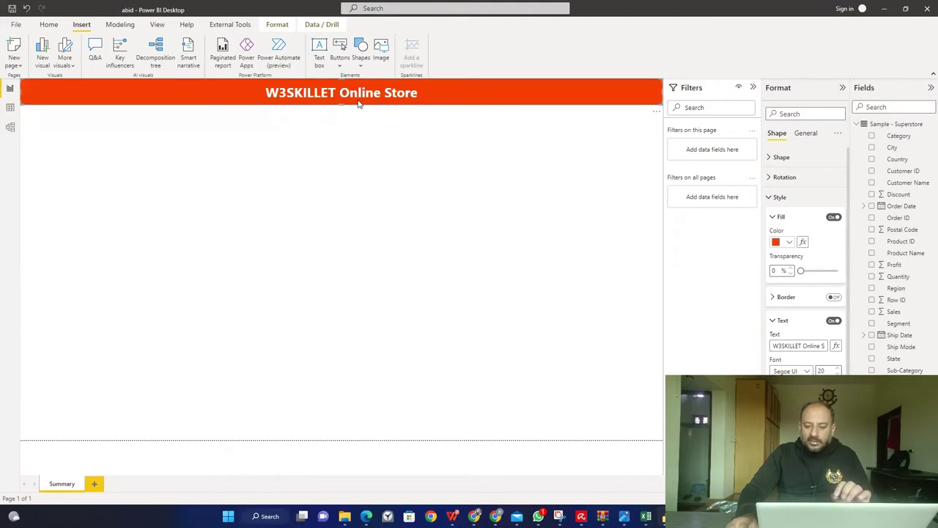
click(808, 371)
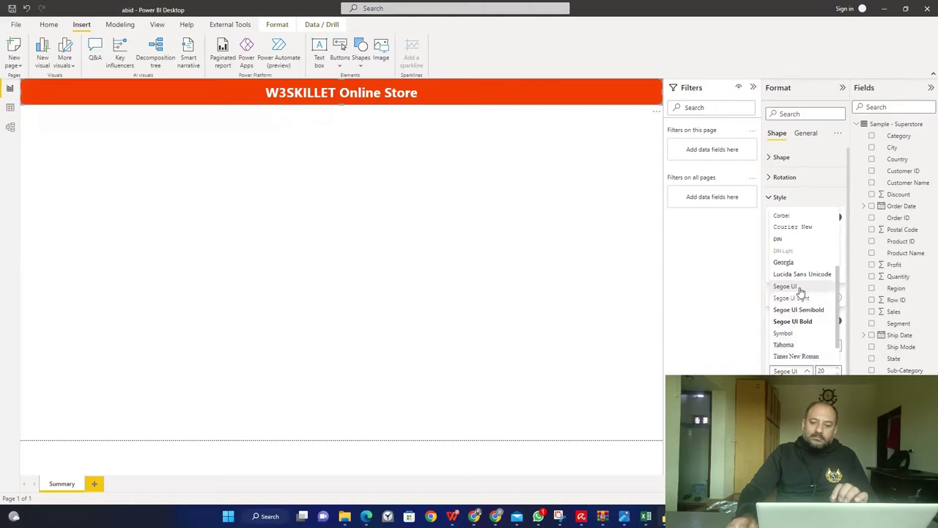
click(673, 283)
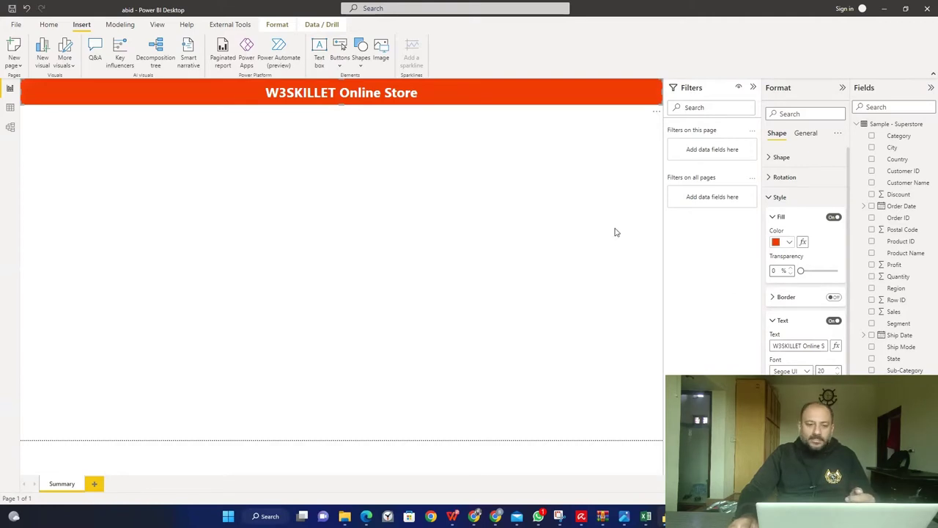
click(313, 187)
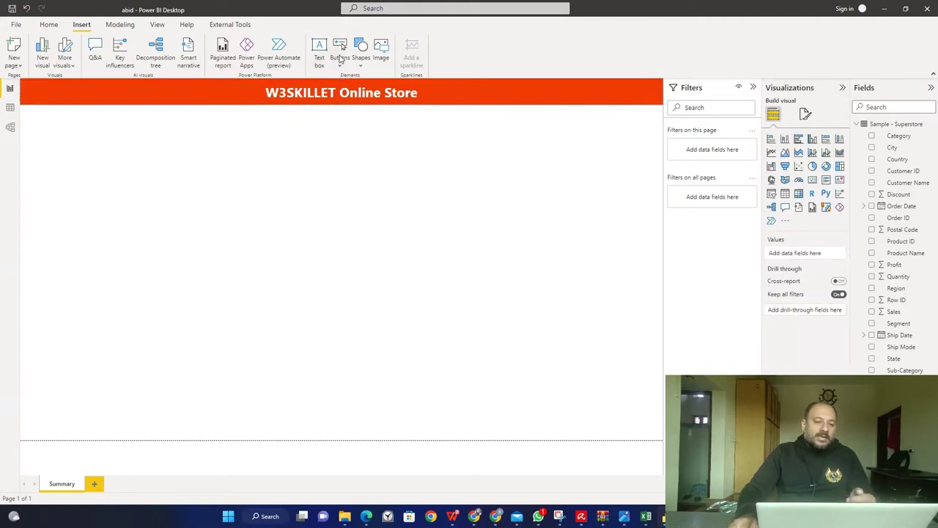
- Duplicate the title banner and position the copy directly beneath the original across the page width
click(424, 115)
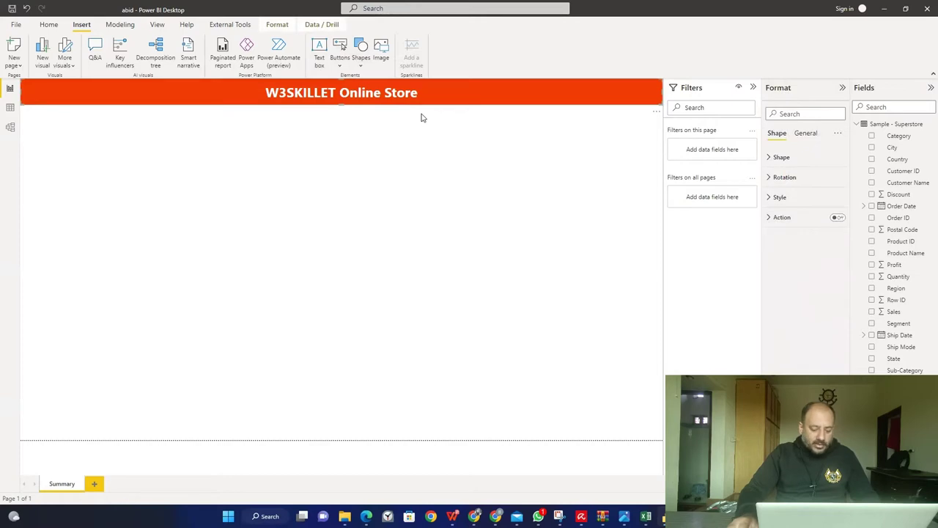
key(ctrl+v)
mouse_move(412, 120)
mouse_down()
mouse_move(409, 108)
mouse_move(403, 124)
mouse_move(407, 114)
mouse_up()
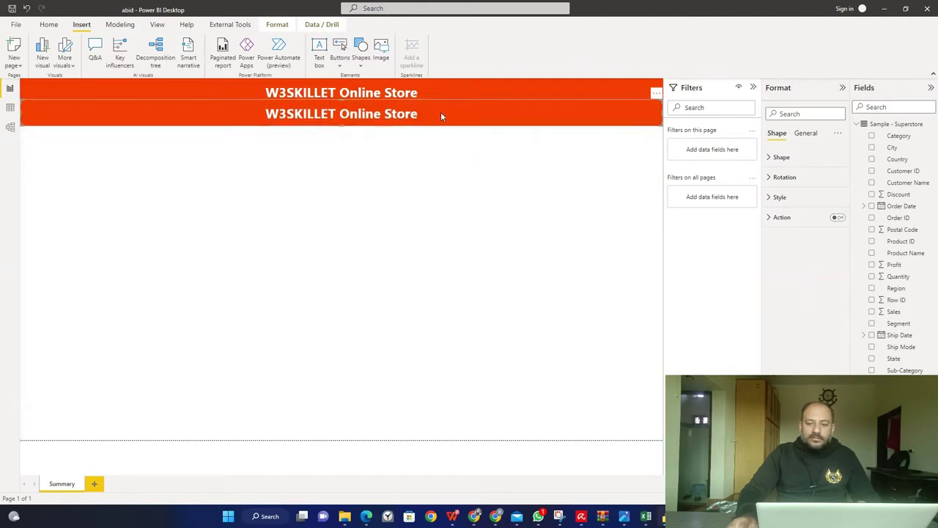
- Try a light grey fill on the duplicated banner
click(776, 197)
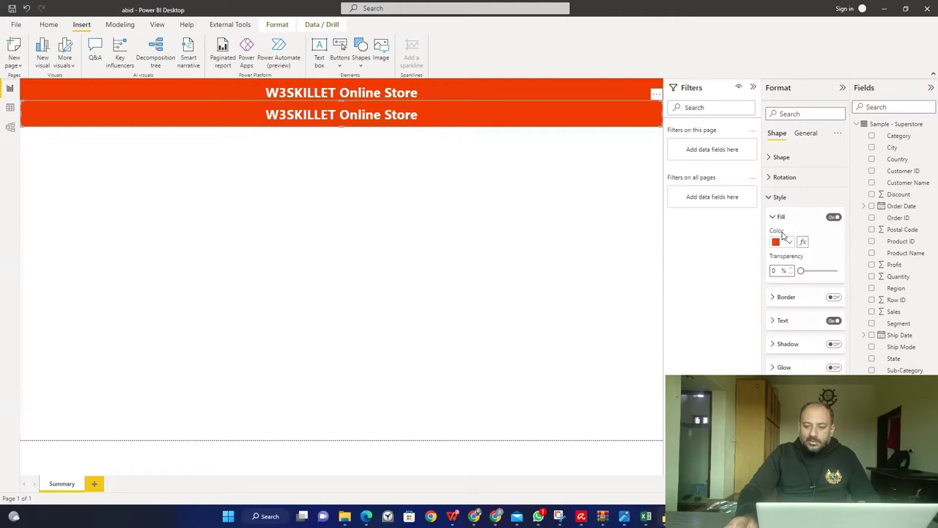
click(787, 243)
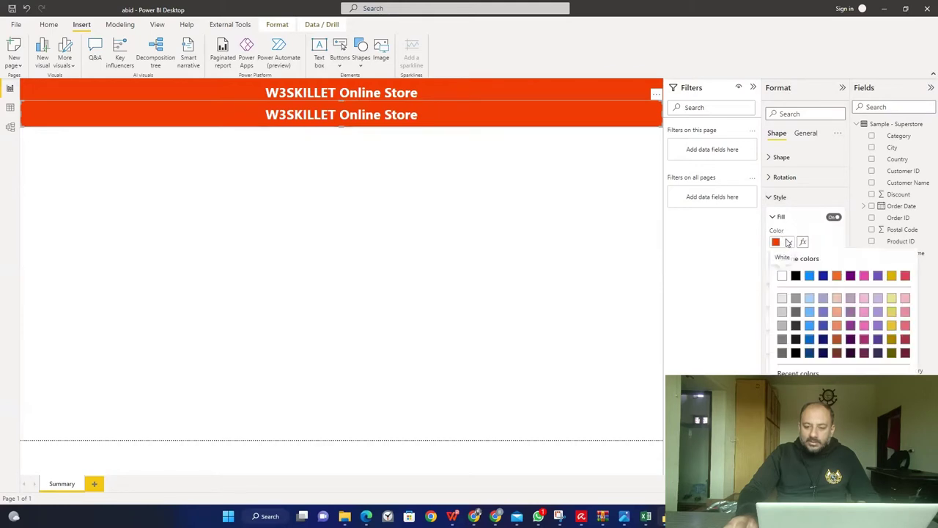
click(783, 300)
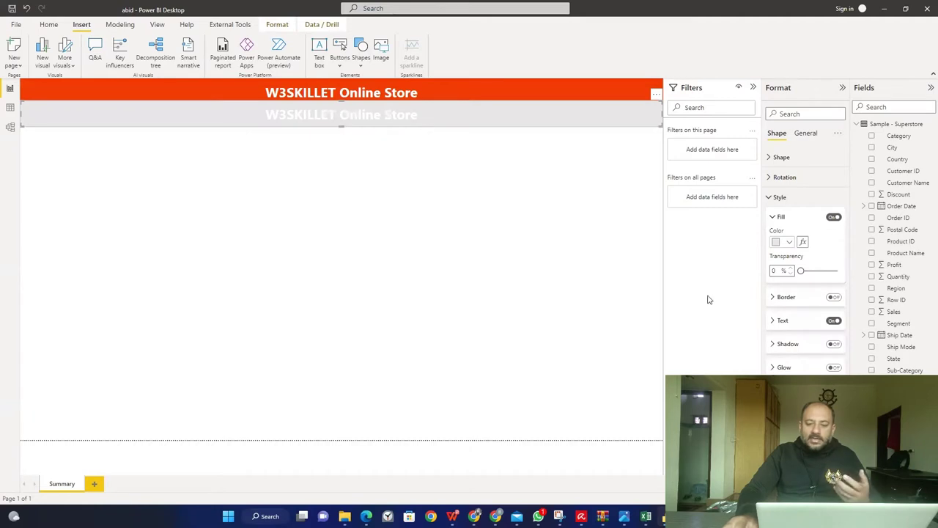
- Switch off the duplicated banner's text and fill it with the recently used orange-red of the title banner
click(834, 320)
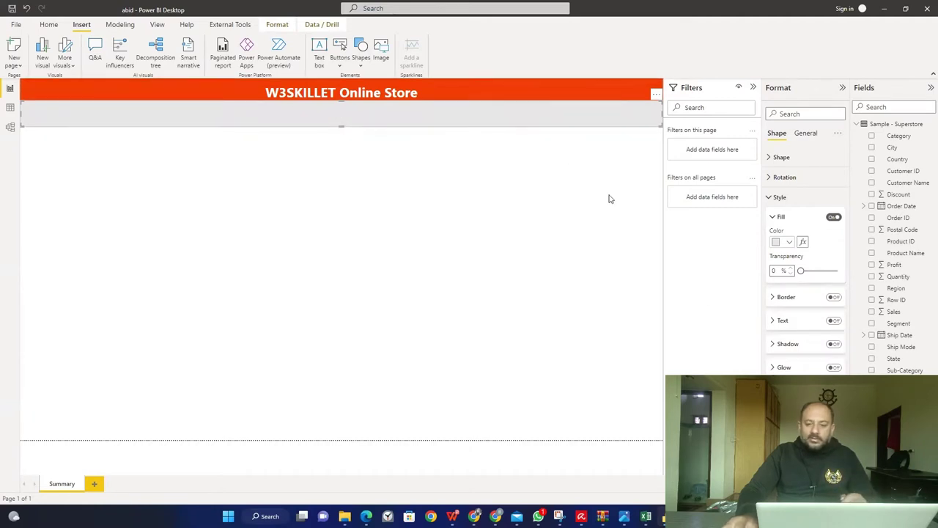
click(790, 243)
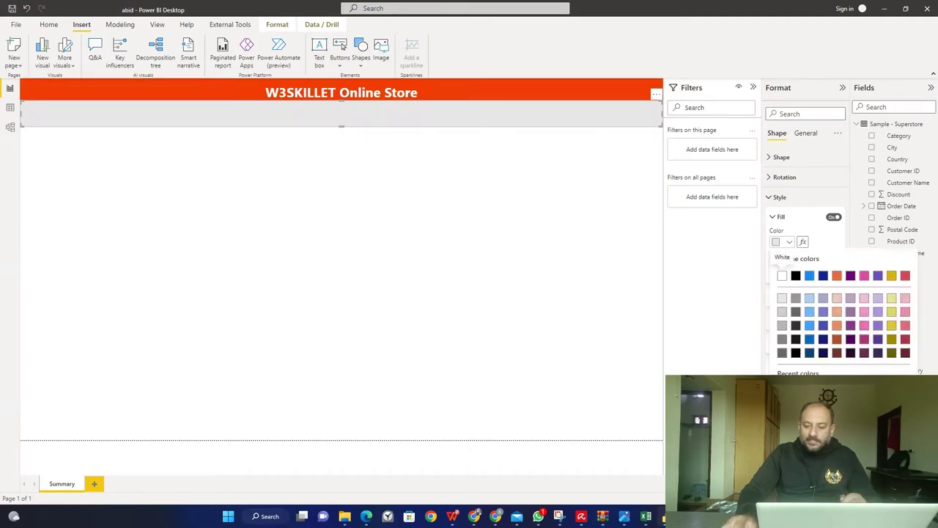
click(799, 406)
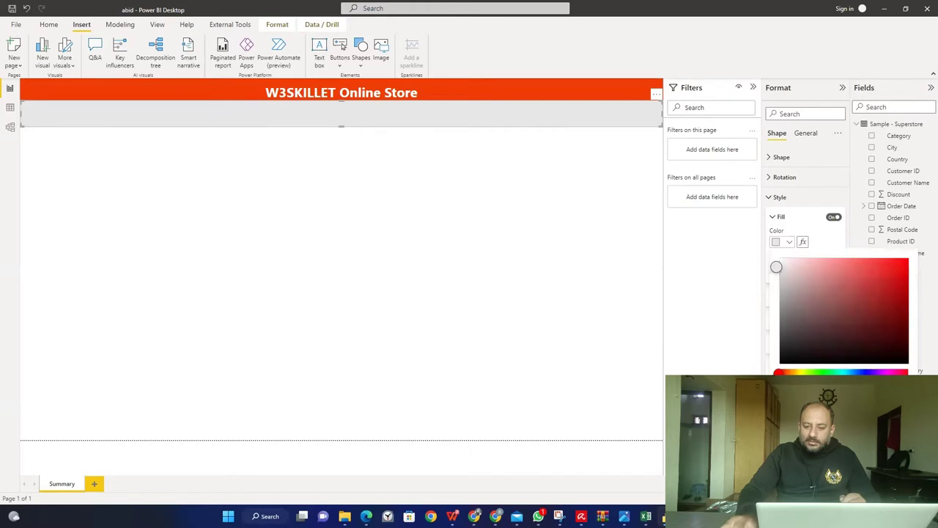
click(789, 243)
click(790, 242)
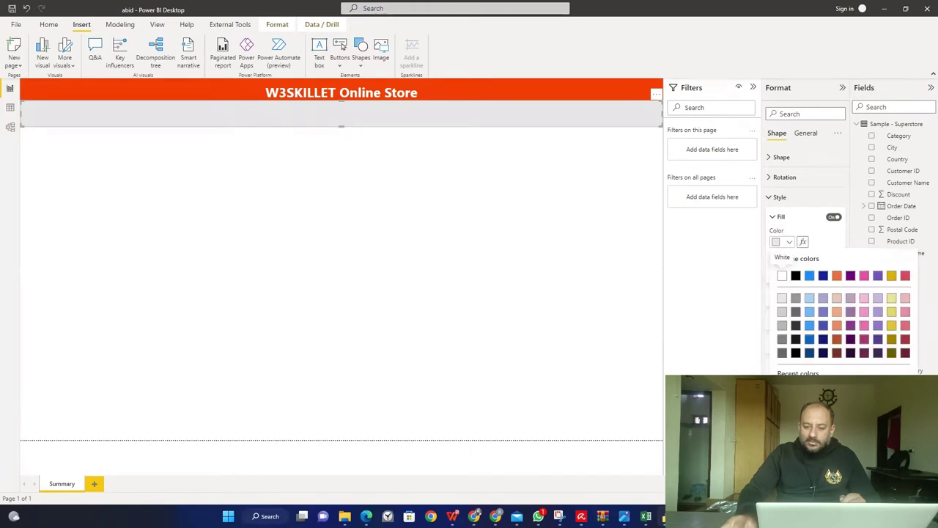
click(782, 387)
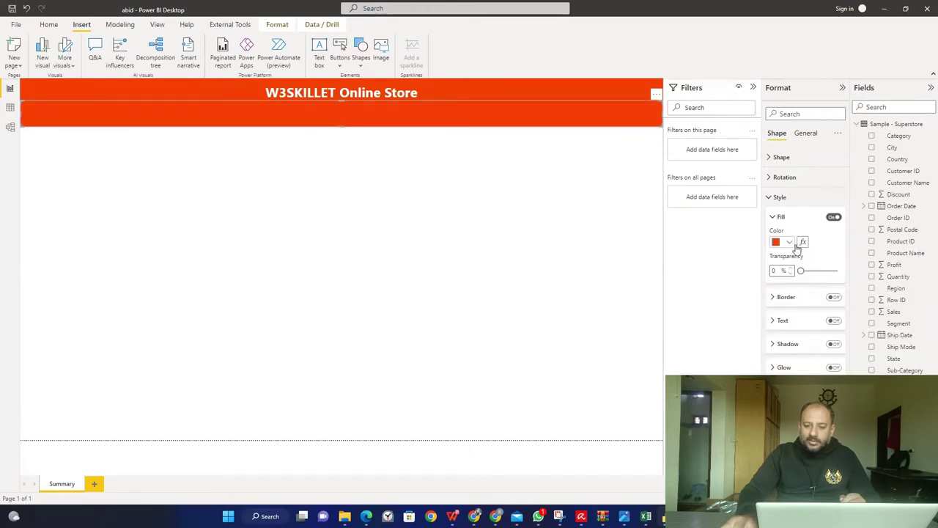
- Set the duplicated banner's fill transparency to 70% and deselect it
drag(800, 271, 822, 271)
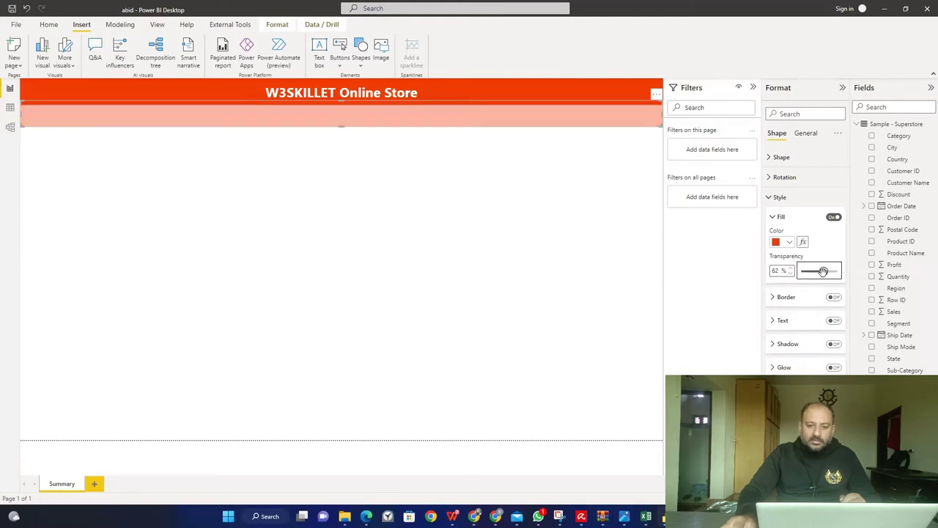
double_click(779, 271)
text(70)
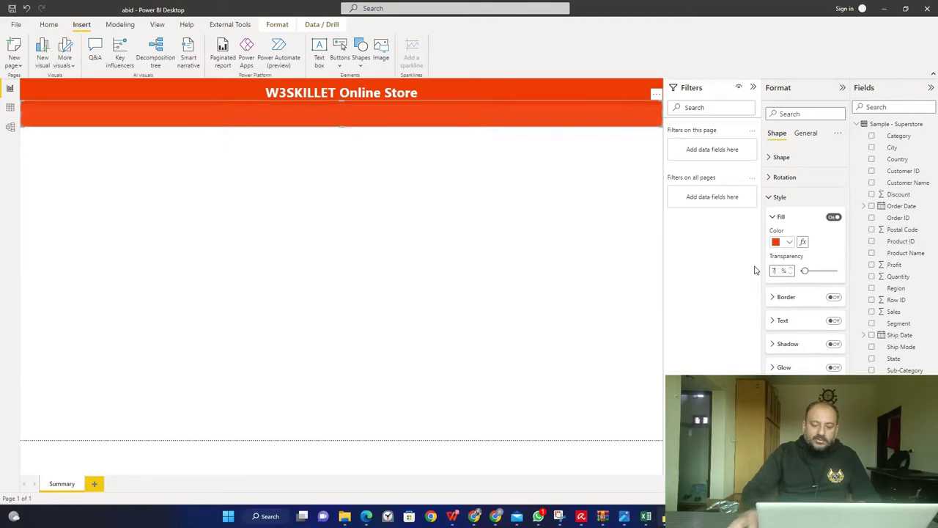
click(470, 192)
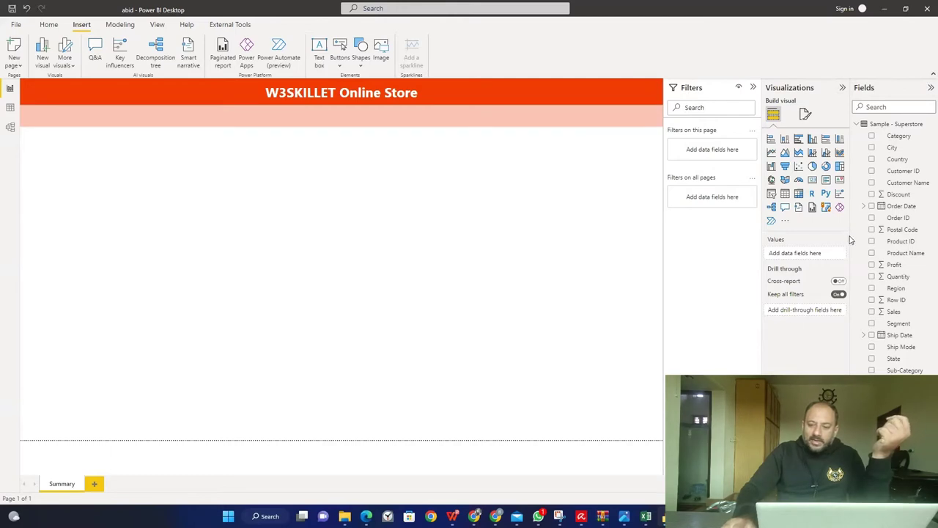
- Add a card visual to the Summary page and assign the Sales field to it
click(812, 181)
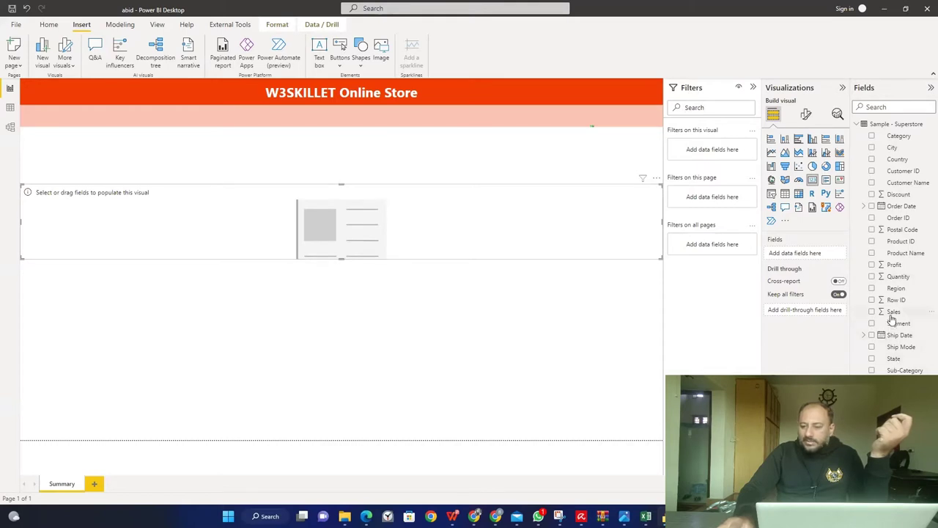
drag(893, 313, 806, 255)
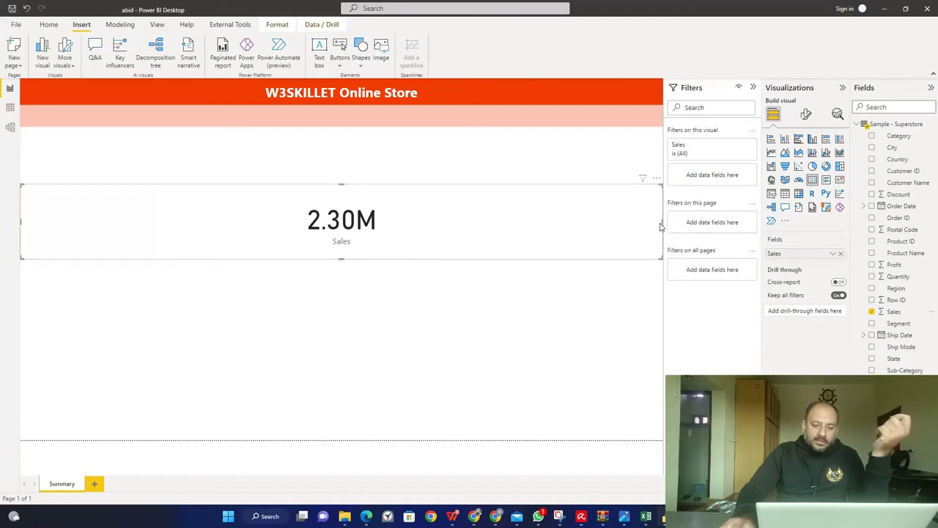
- Shrink the Sales card to about 199 wide by 89 high and place it just below the banners at the page's left edge
drag(661, 222, 120, 221)
drag(71, 245, 83, 176)
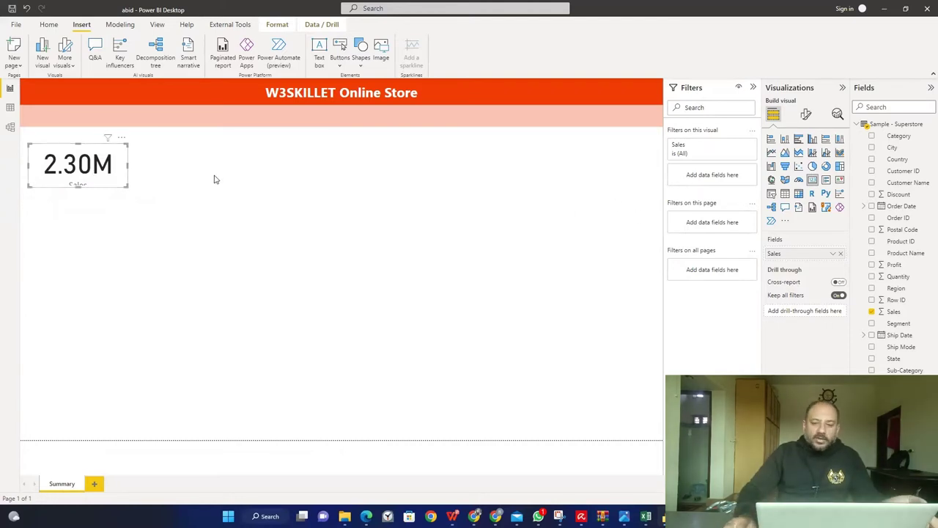
- Set the Sales card's callout value font size to 30 and switch off its category label
click(804, 116)
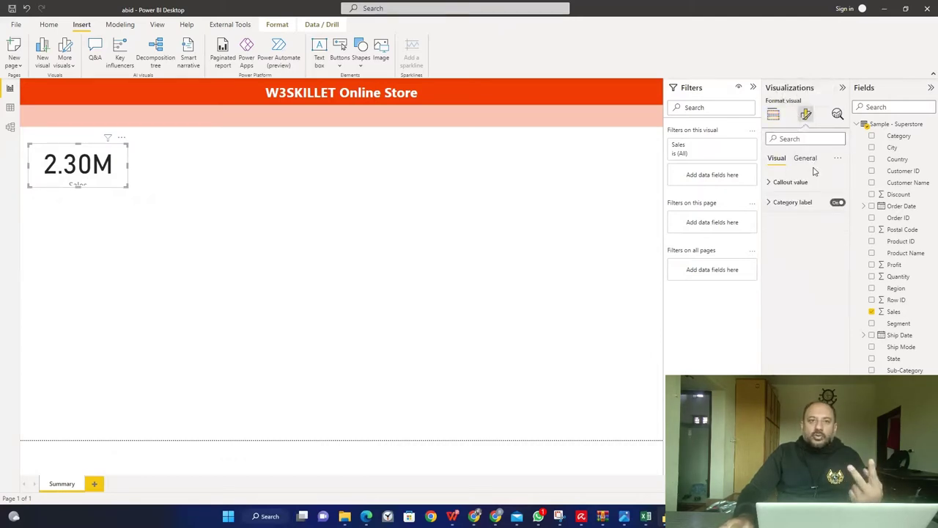
click(770, 185)
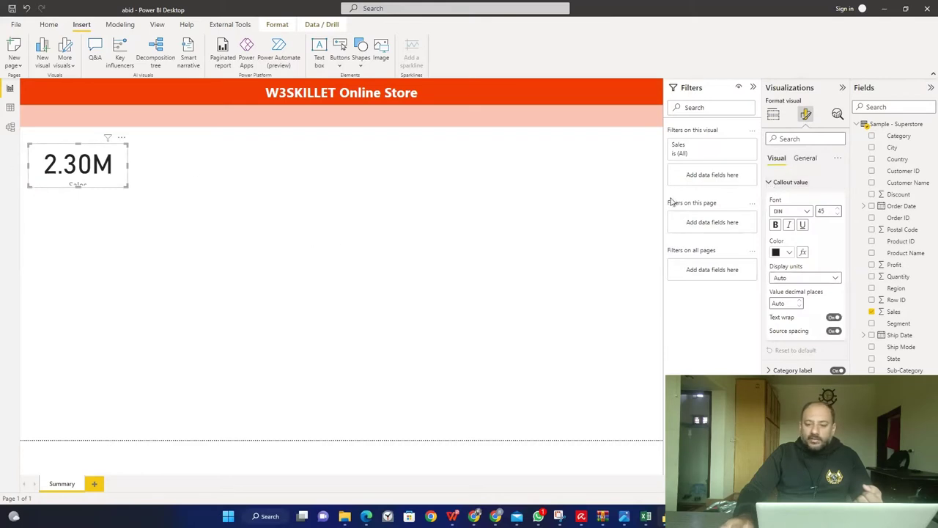
double_click(826, 210)
text(30)
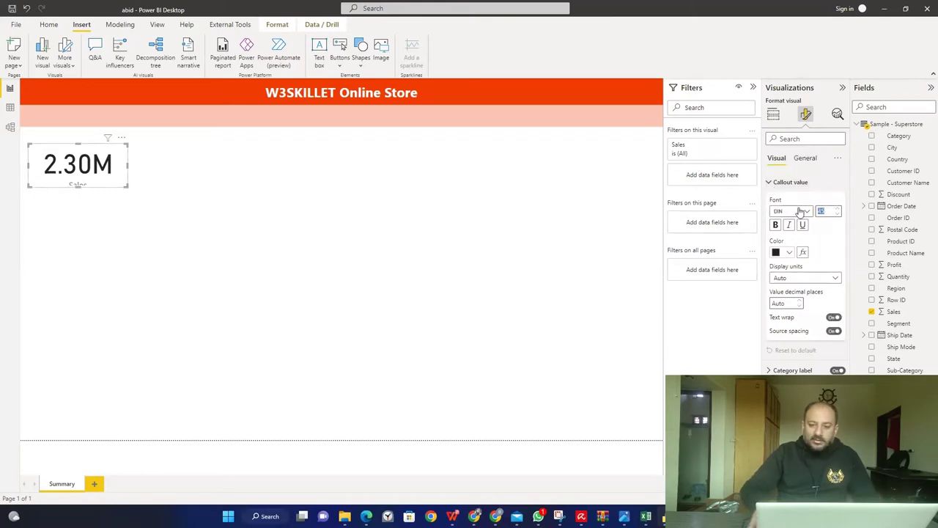
key(Return)
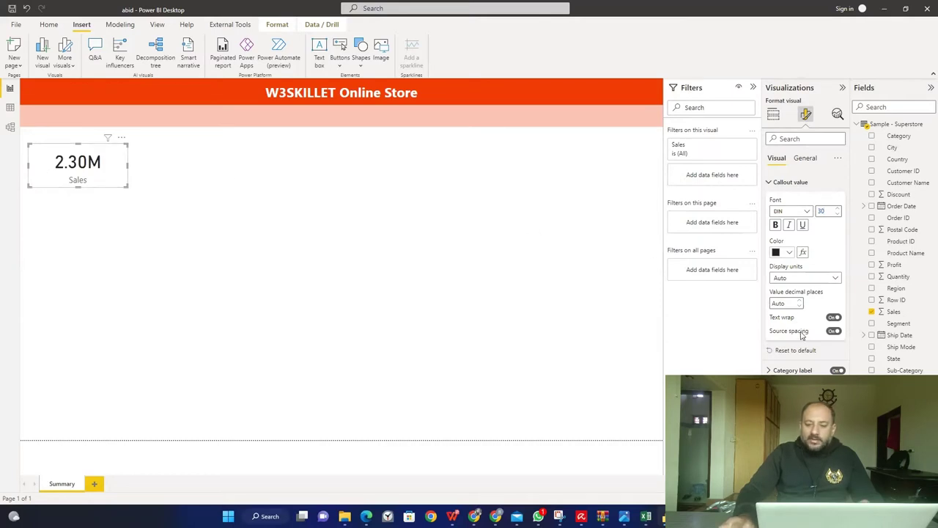
click(770, 183)
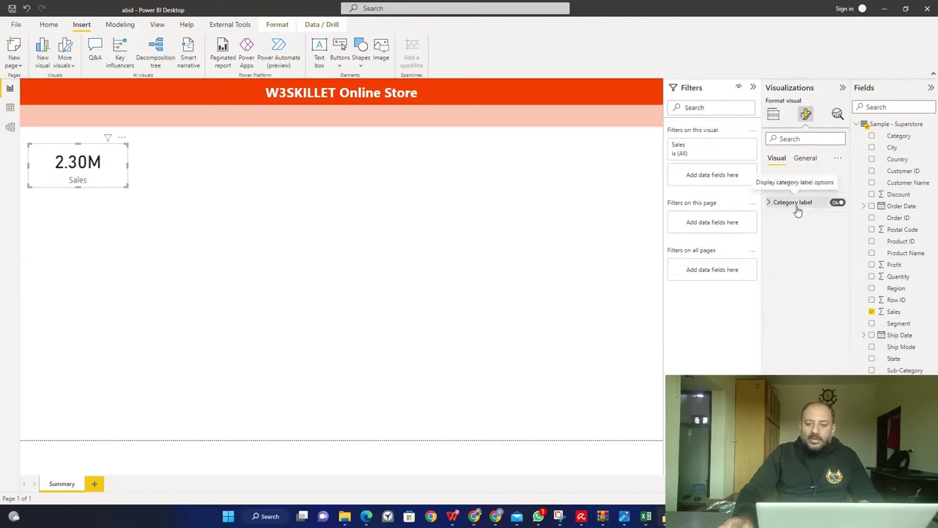
click(837, 203)
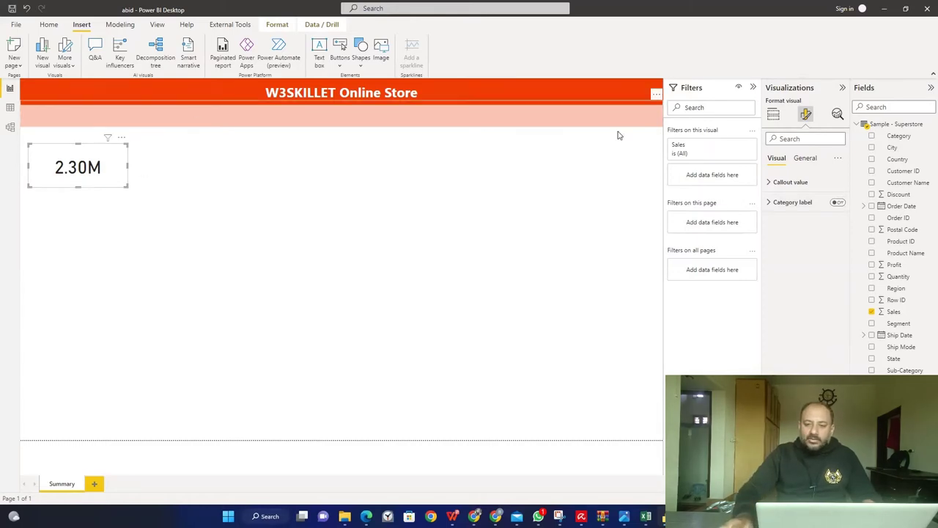
- Switch on the card's title and set its text to Total Sales
click(804, 158)
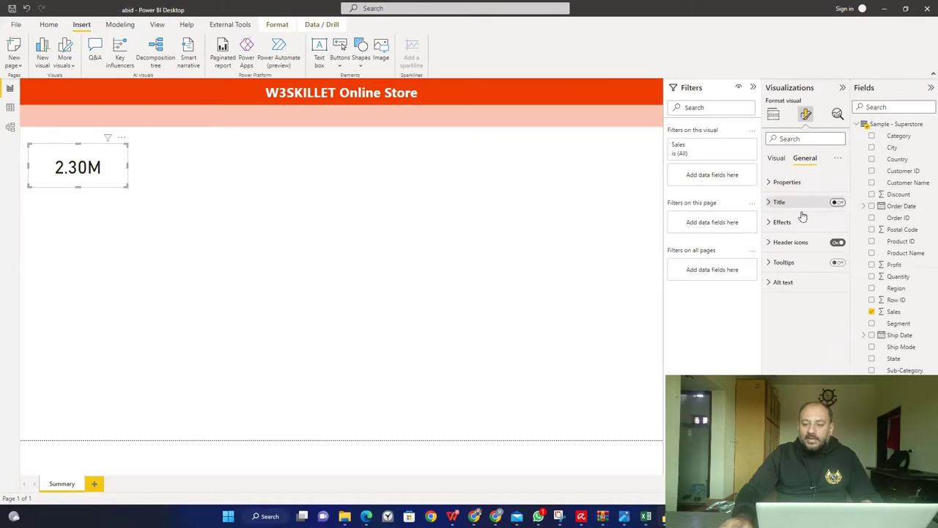
click(838, 202)
click(770, 202)
click(785, 230)
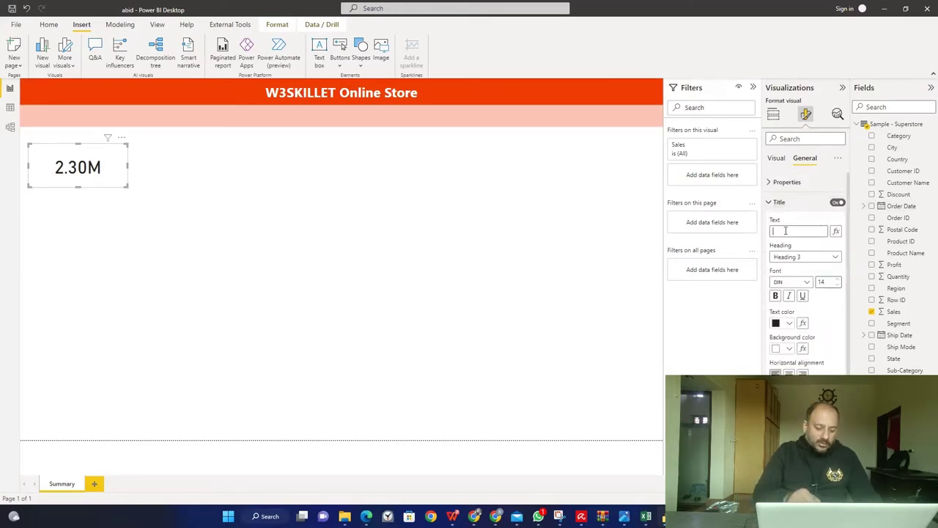
text(Total Sales)
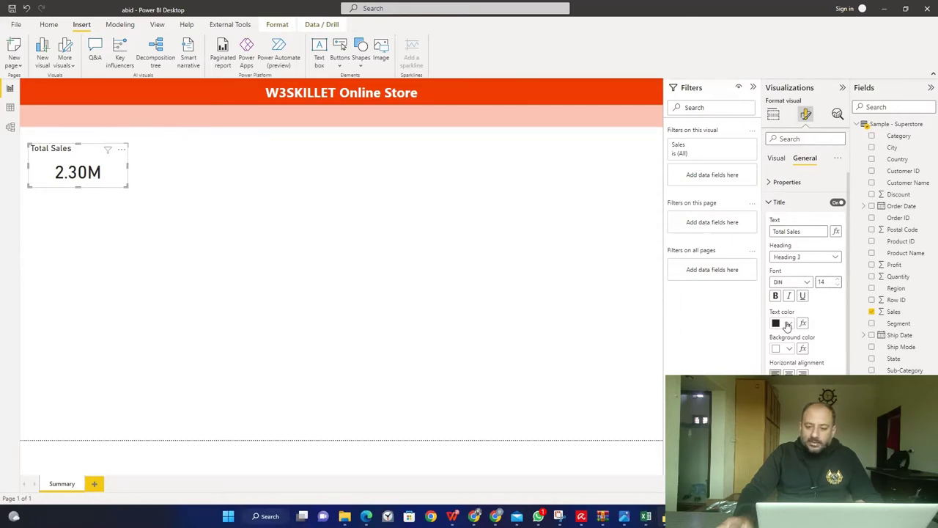
- Format the Total Sales title as bold, centred Heading 2 text in the banner's orange-red
click(788, 323)
click(783, 282)
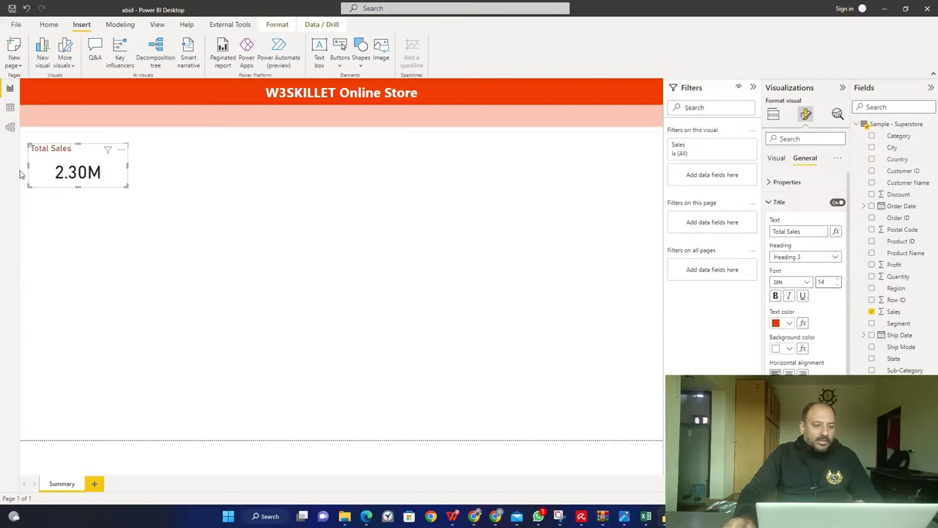
click(789, 372)
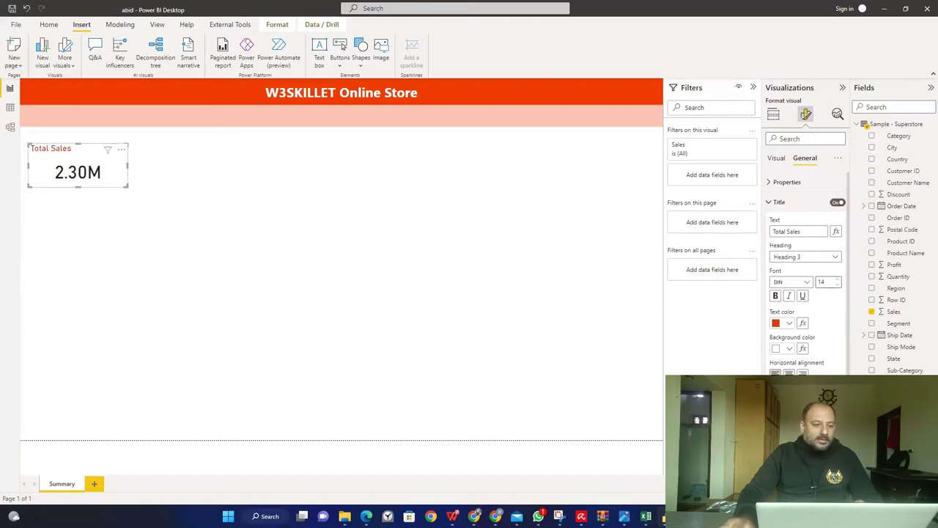
click(776, 295)
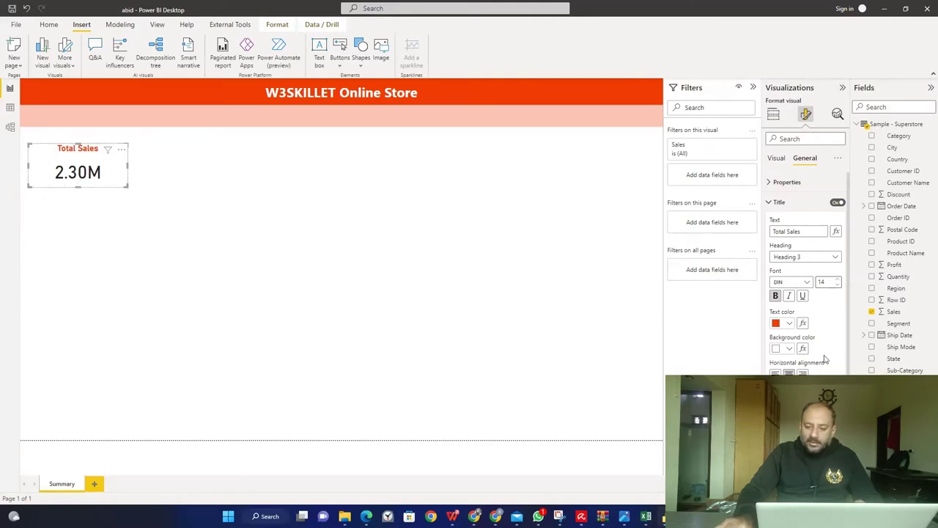
click(834, 258)
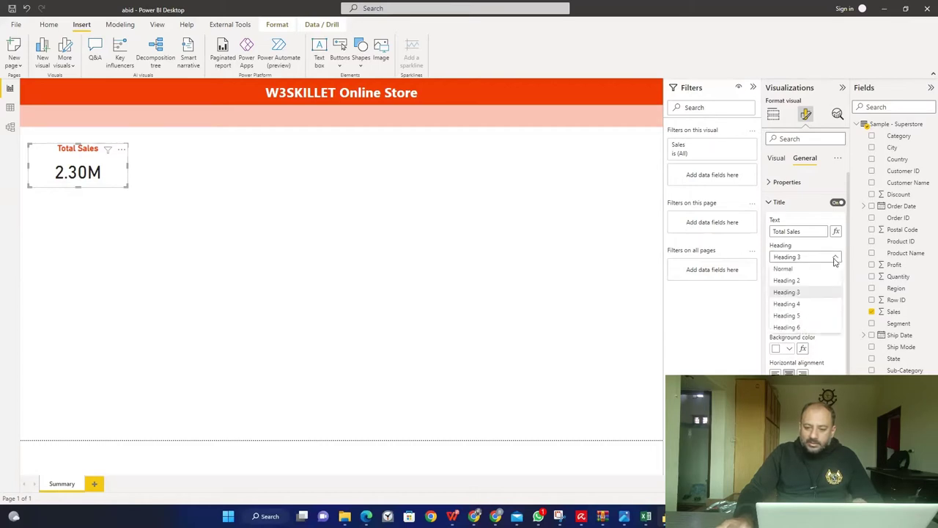
click(807, 285)
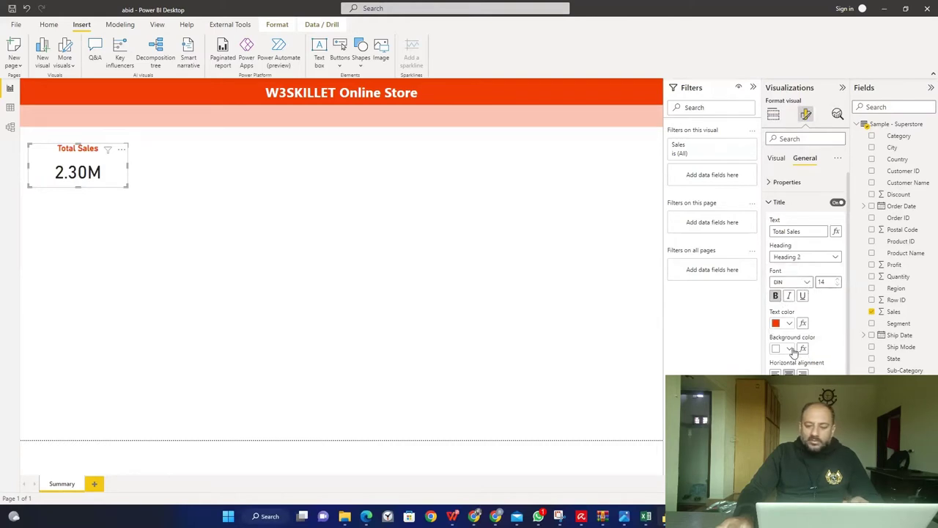
- Try a blue background colour behind the Total Sales title and undo it
click(790, 350)
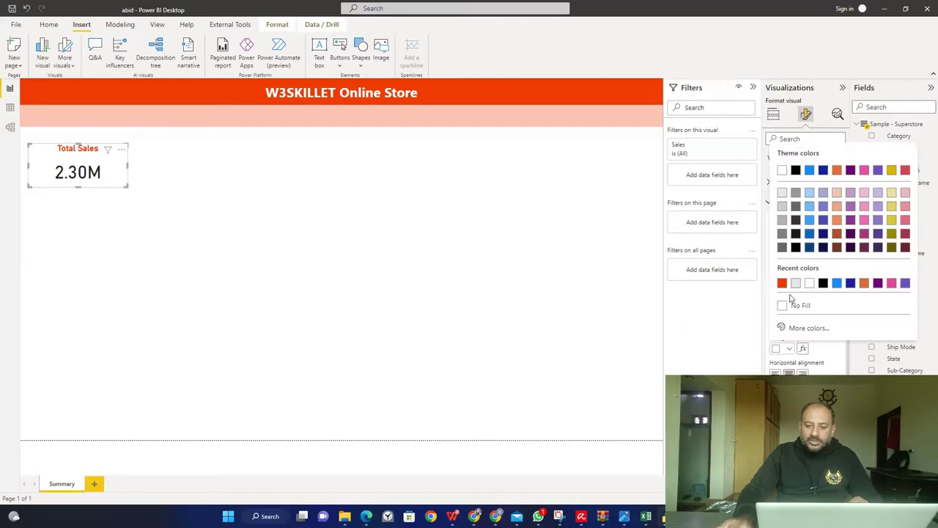
click(809, 170)
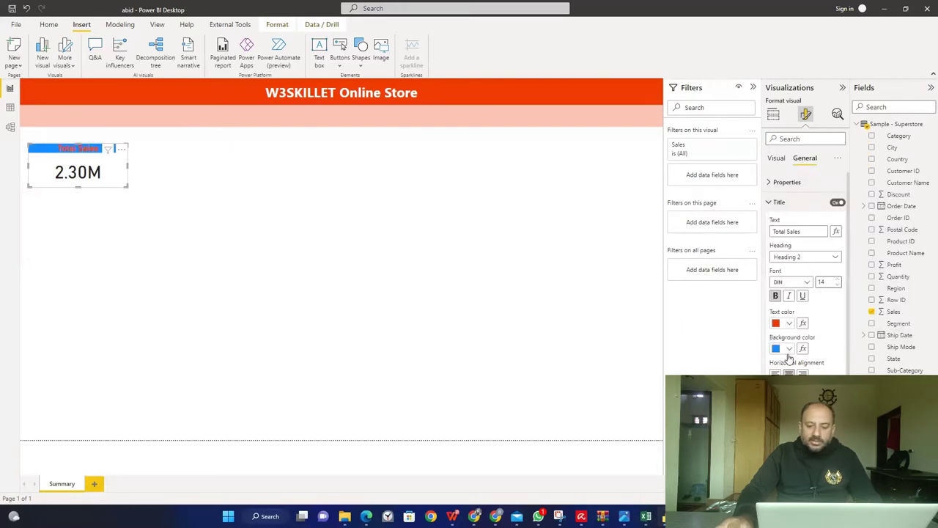
key(ctrl+z)
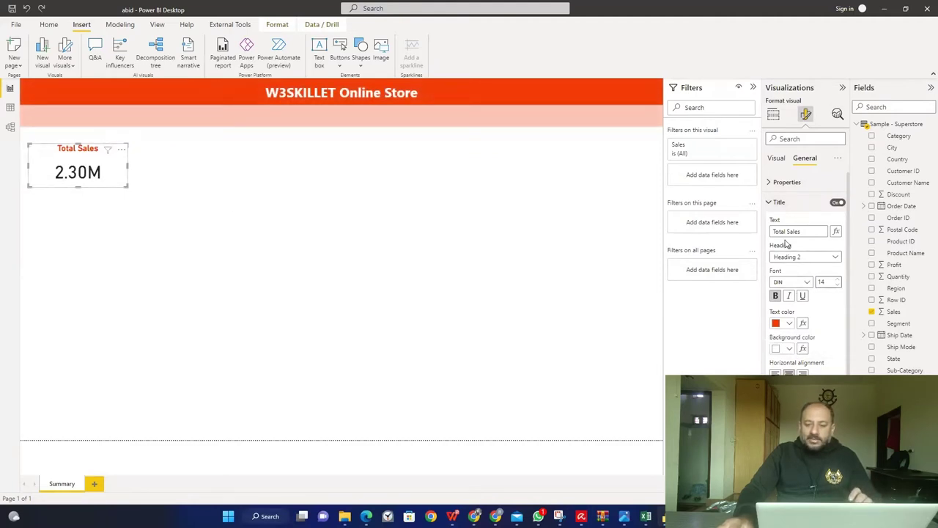
- Set the Total Sales card's height to 90 and its width to 200
click(770, 203)
click(771, 183)
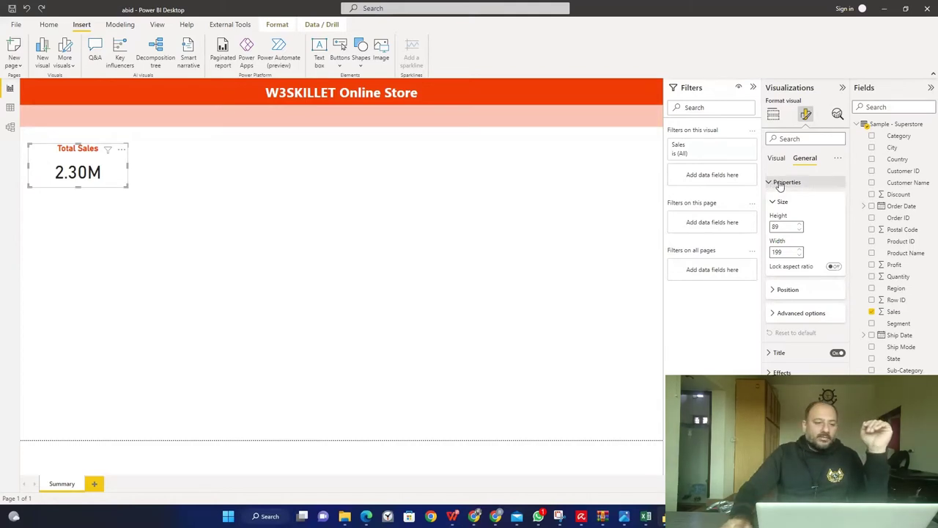
click(793, 227)
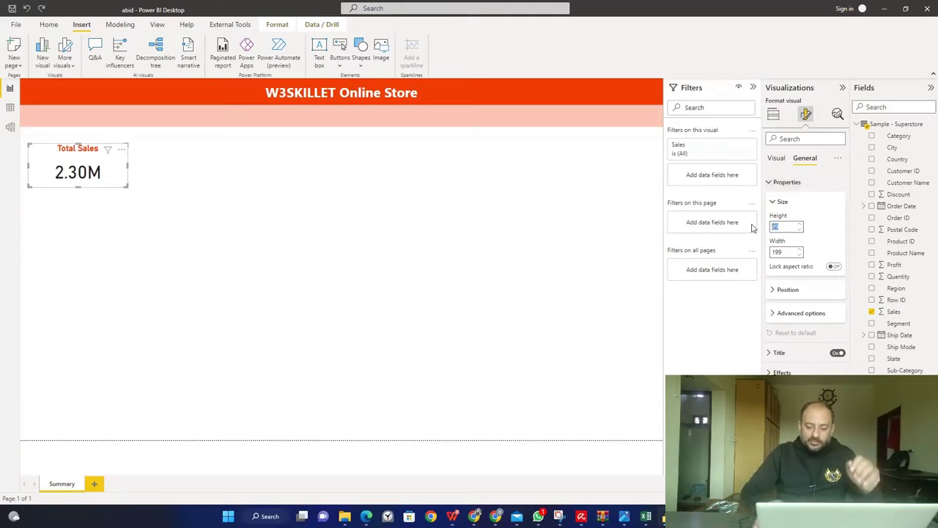
text(90)
key(Tab)
text(200)
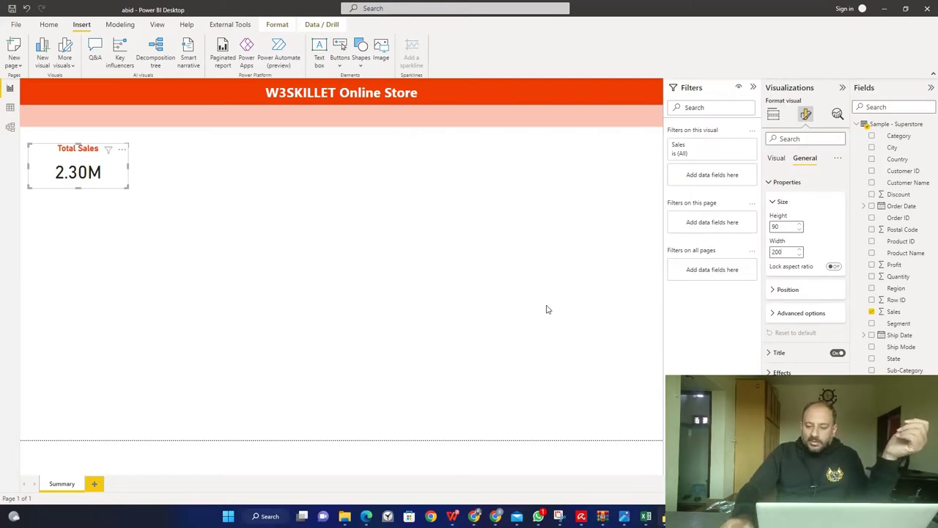
- Set the Total Sales card's background to white and switch on its visual border
click(782, 372)
scroll(782, 352, down, 1)
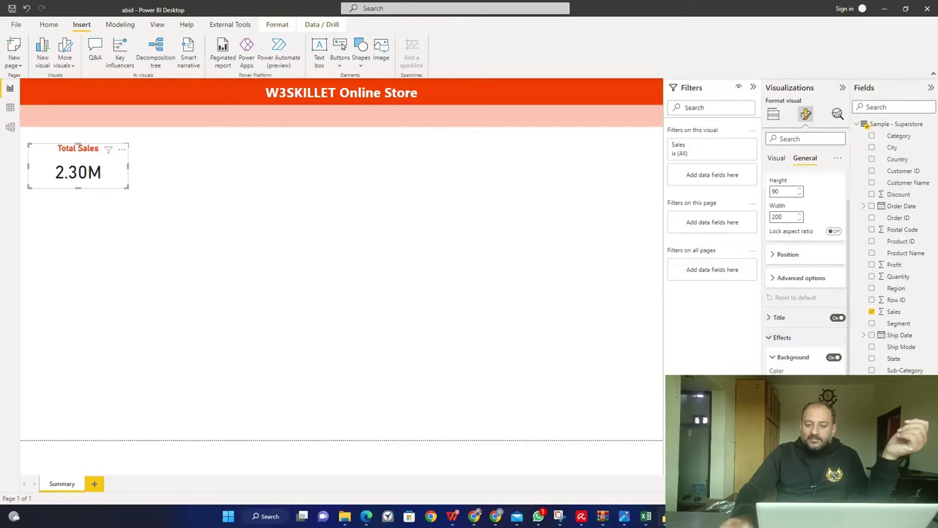
scroll(790, 329, down, 2)
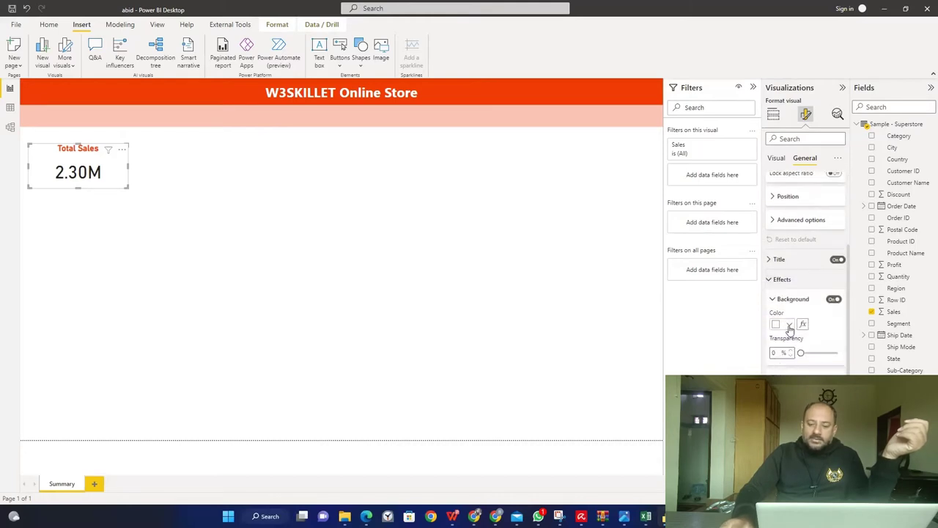
click(789, 324)
click(806, 283)
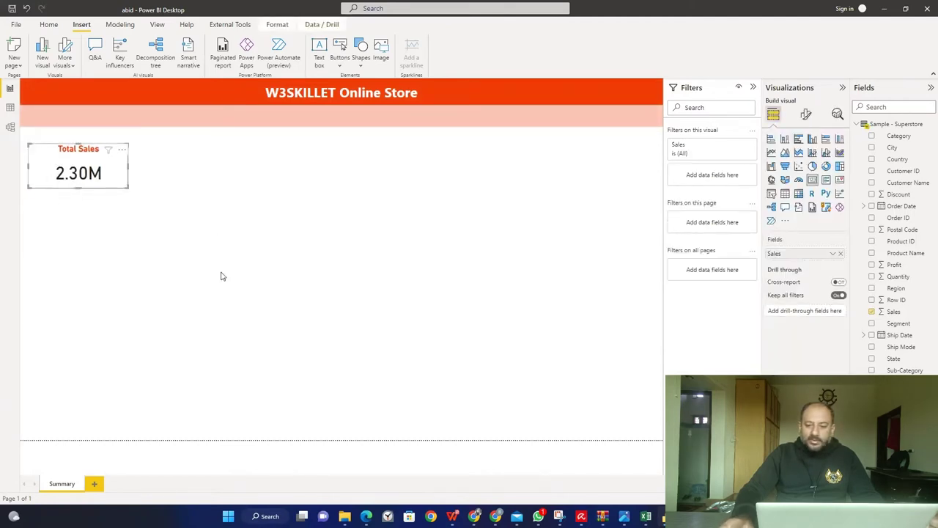
- Try a shadow effect on the Total Sales card and deselect the card to judge it
click(806, 117)
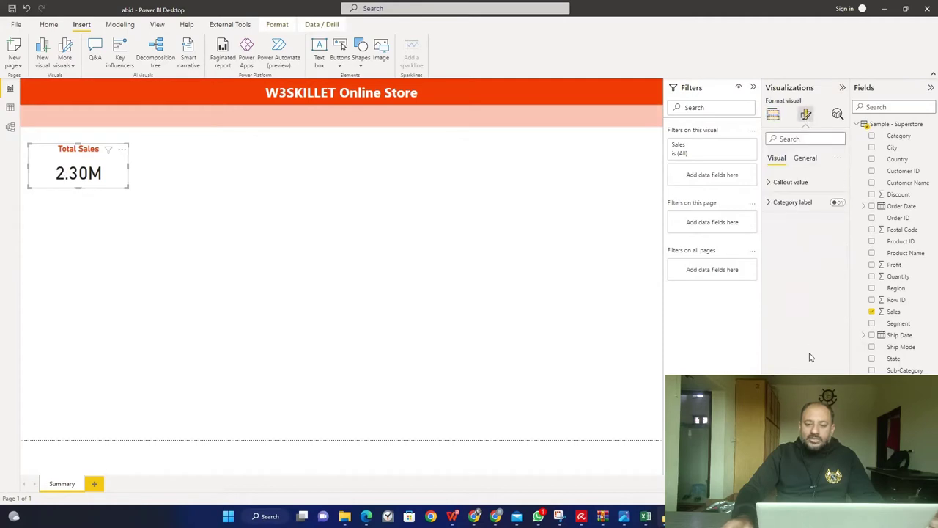
click(804, 158)
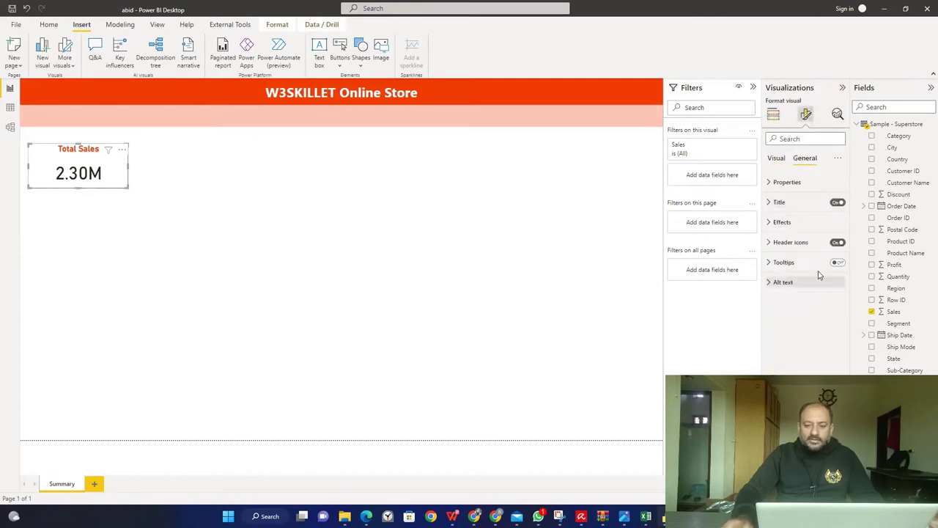
click(775, 221)
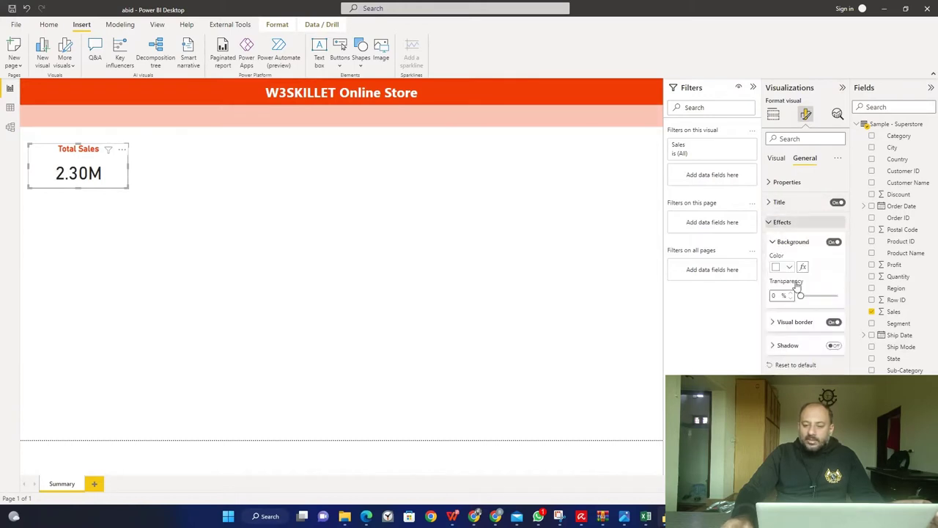
click(833, 347)
click(122, 224)
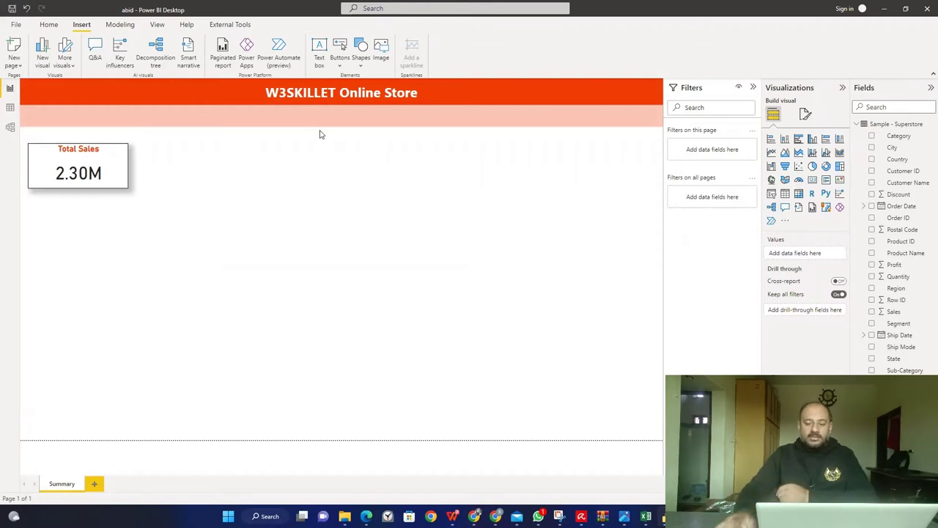
- Switch off the Total Sales card's shadow effect
click(61, 172)
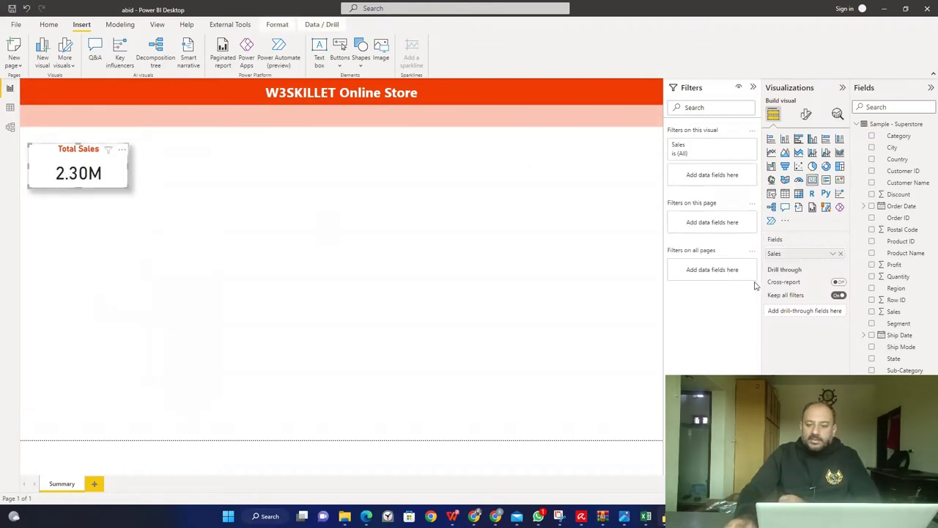
click(806, 115)
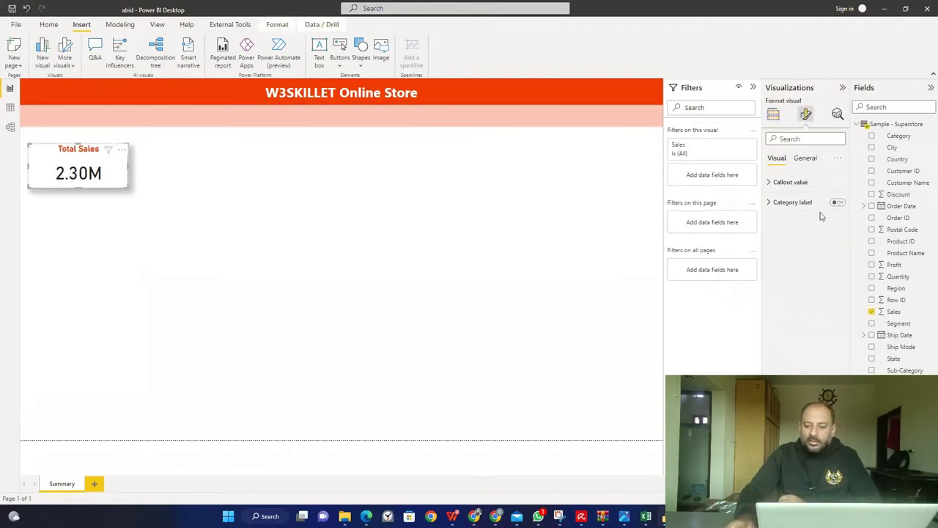
click(806, 158)
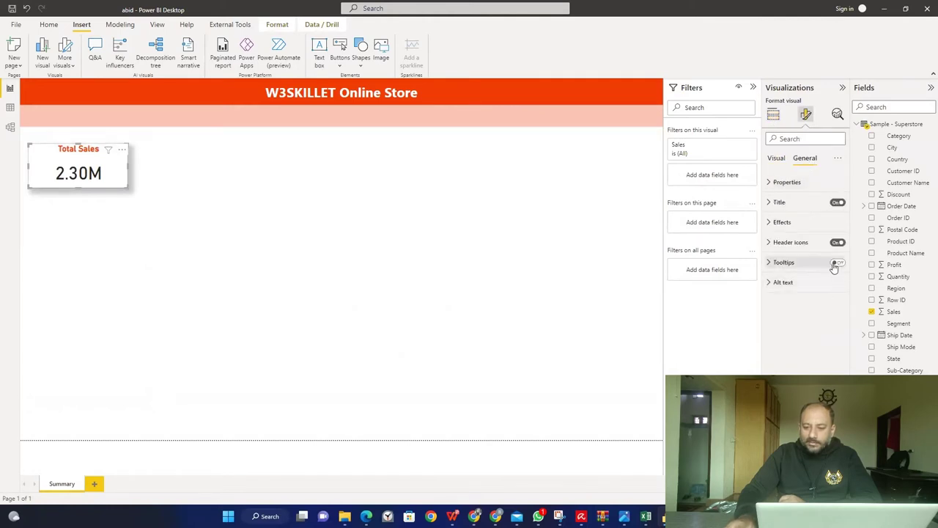
click(771, 222)
click(834, 345)
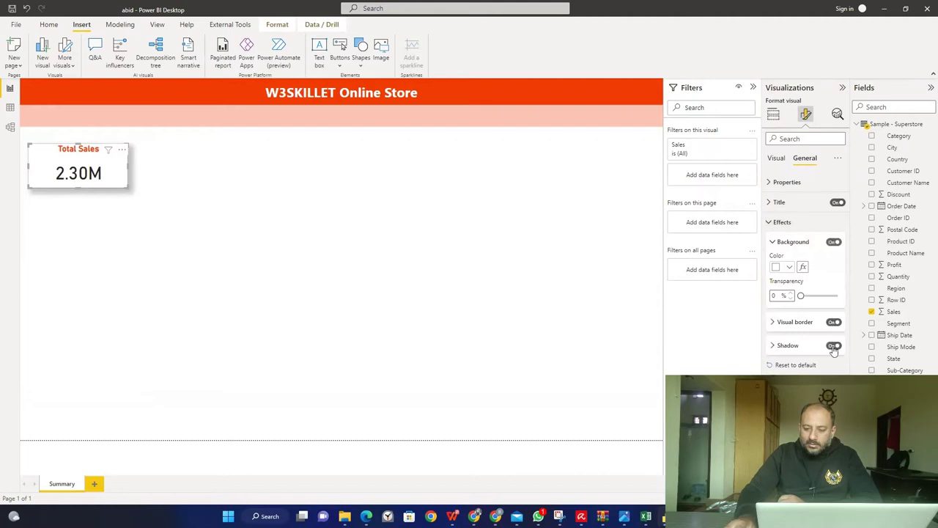
- Set the Total Sales card's visual border colour to the lightest grey of the theme colours
click(772, 323)
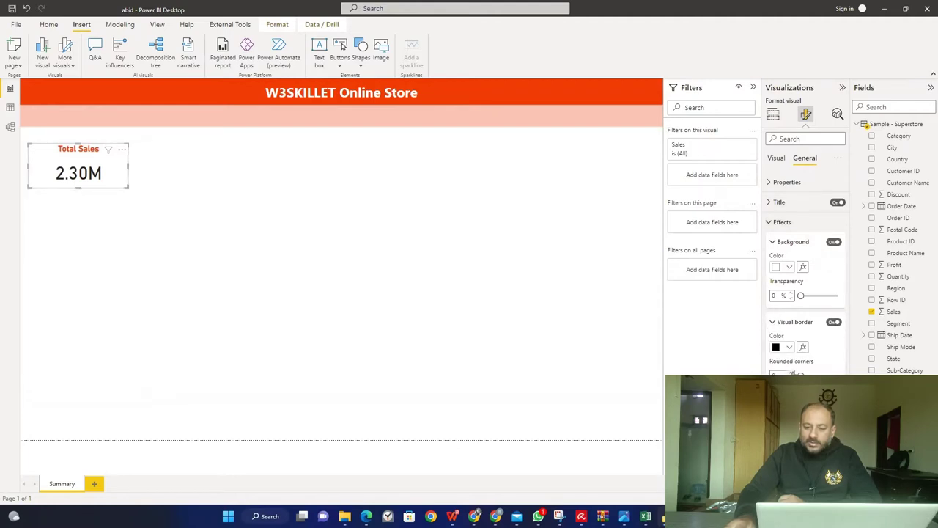
click(789, 348)
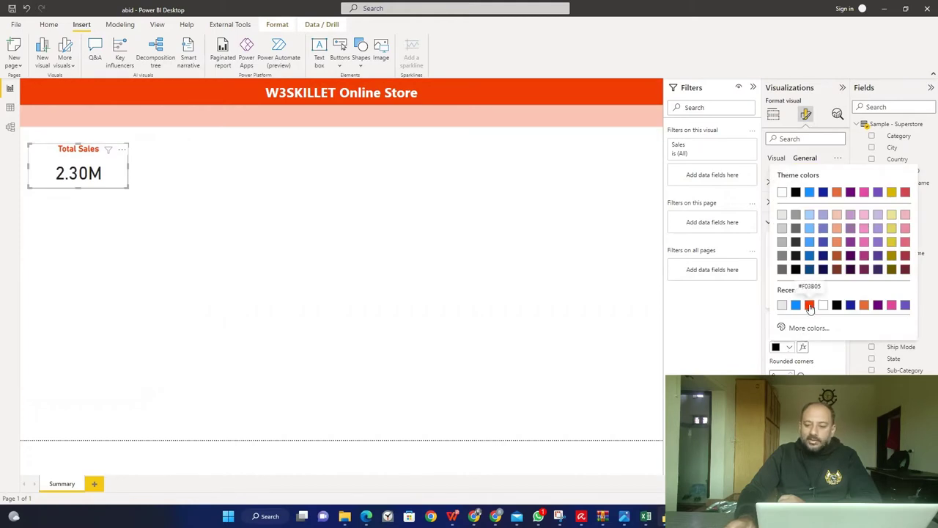
click(782, 216)
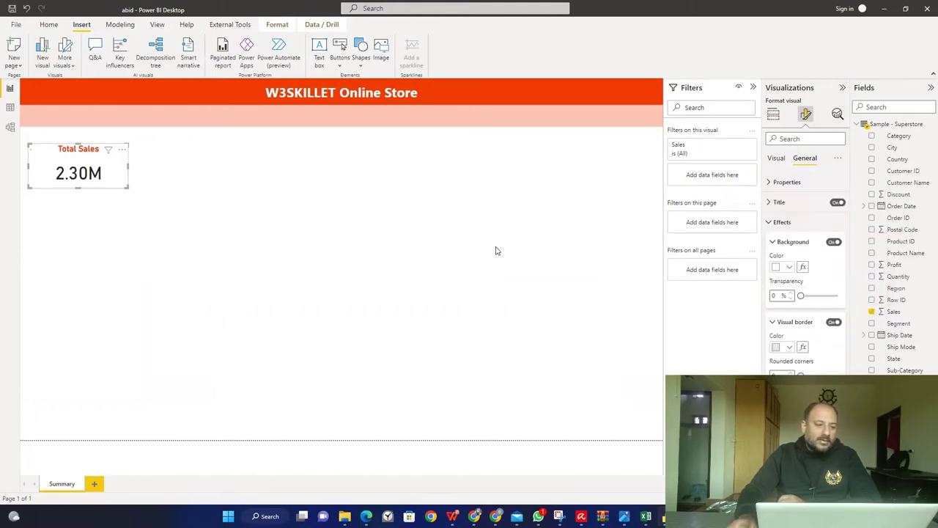
click(423, 265)
click(108, 165)
click(156, 225)
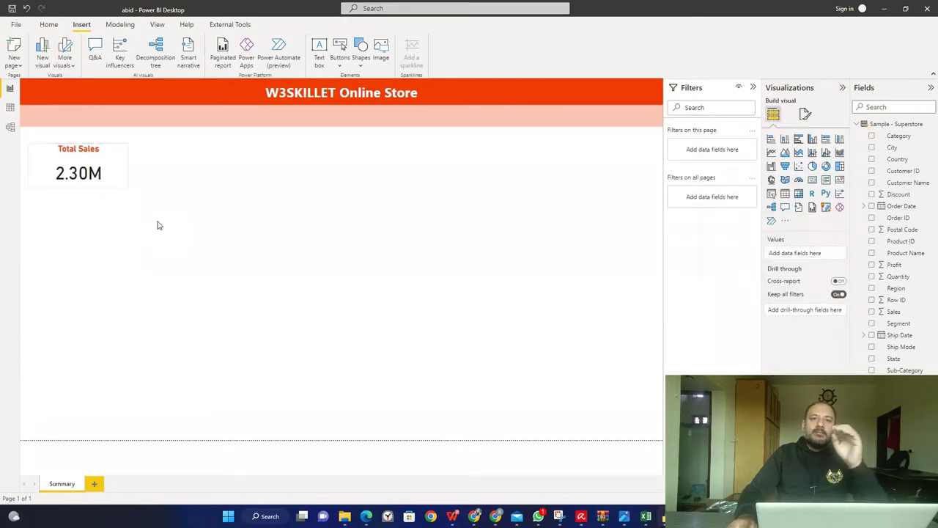
- Duplicate the Total Sales card, placing the copy to its right with Quantity as its field instead of Sales
click(101, 170)
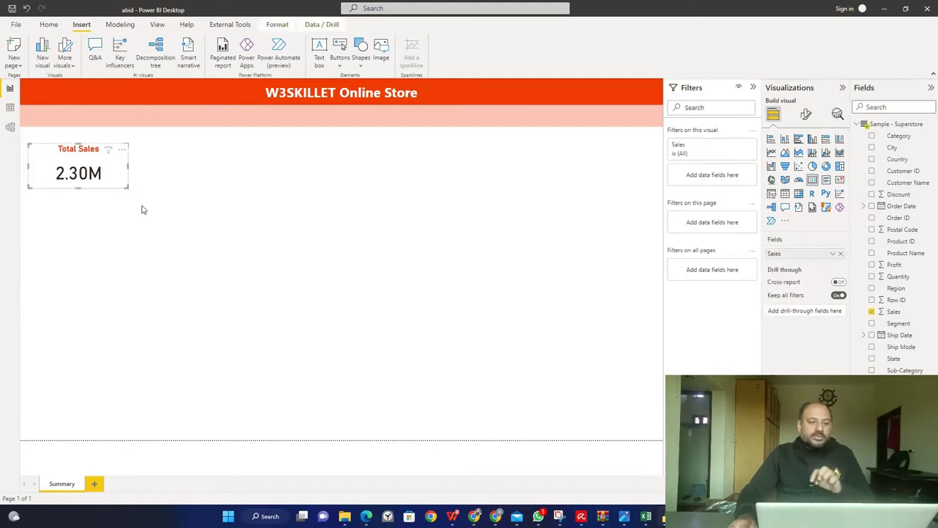
right_click(115, 173)
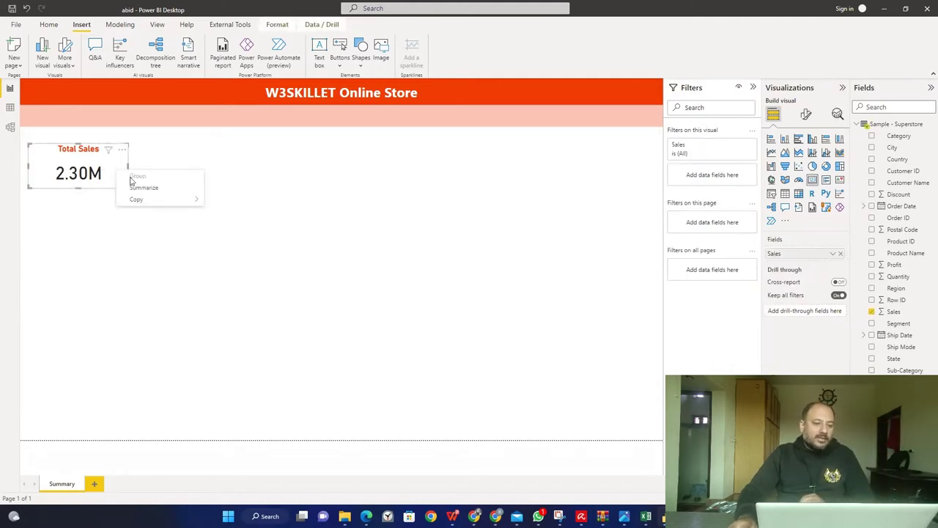
mouse_move(147, 201)
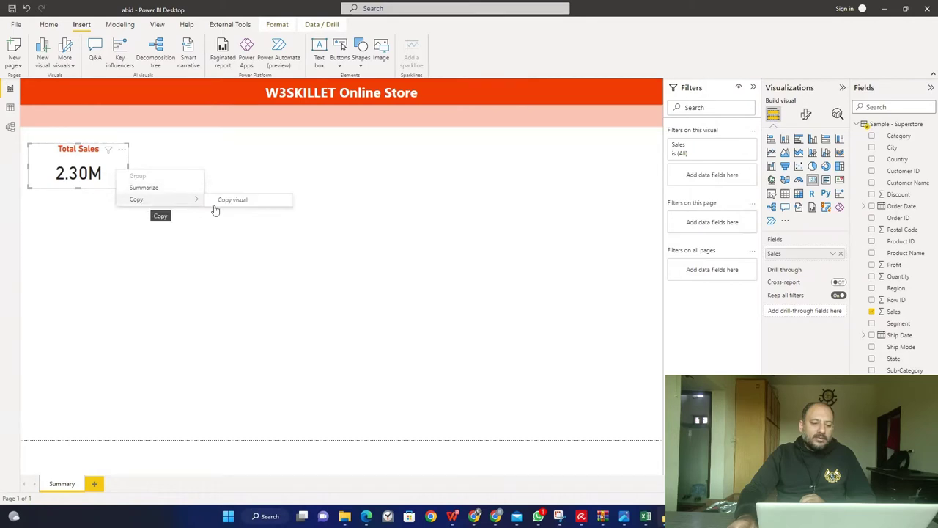
click(254, 203)
click(228, 162)
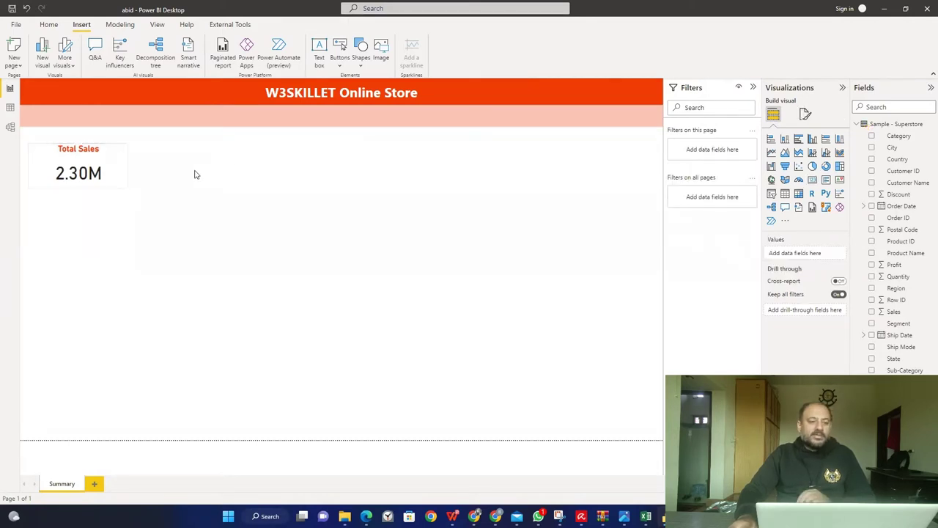
key(ctrl+v)
drag(115, 173, 241, 171)
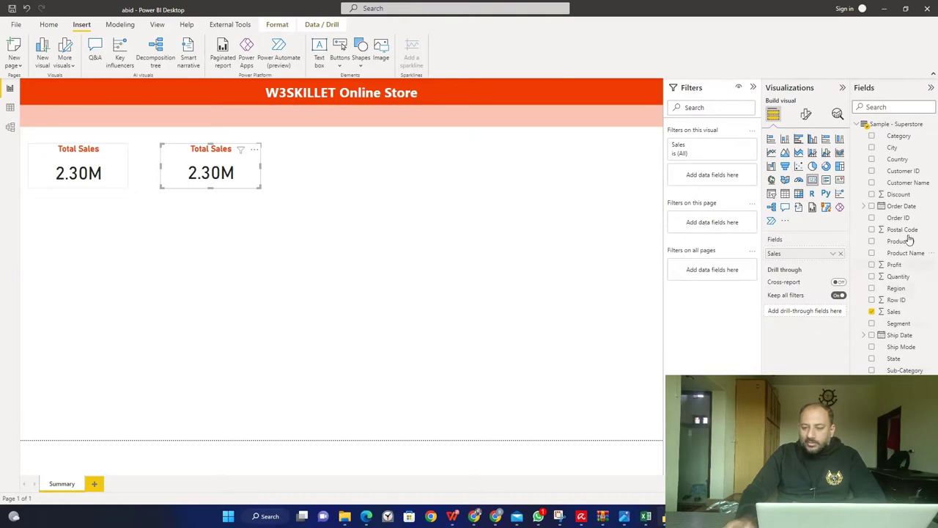
drag(904, 281, 803, 259)
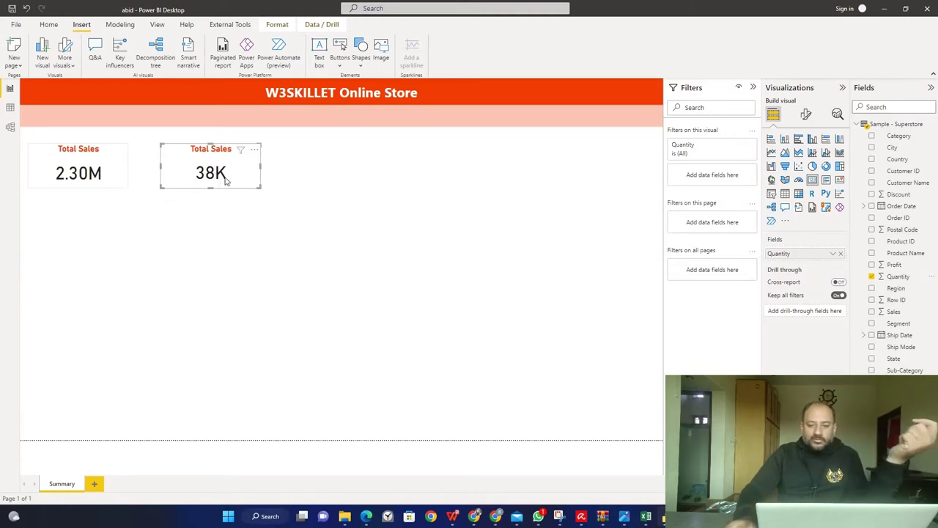
- Place another copy of the Total Sales card to the right of the Quantity card and replace its field with Profit
drag(80, 171, 386, 173)
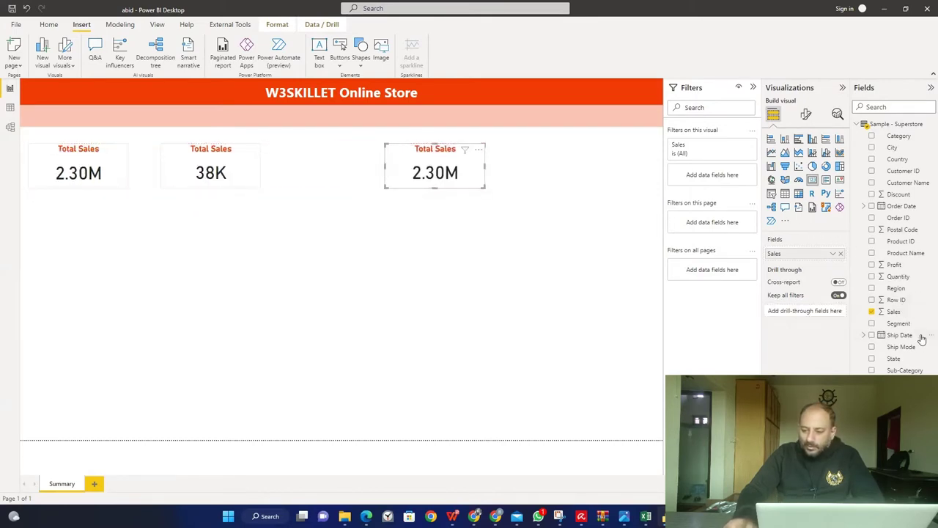
drag(895, 265, 799, 256)
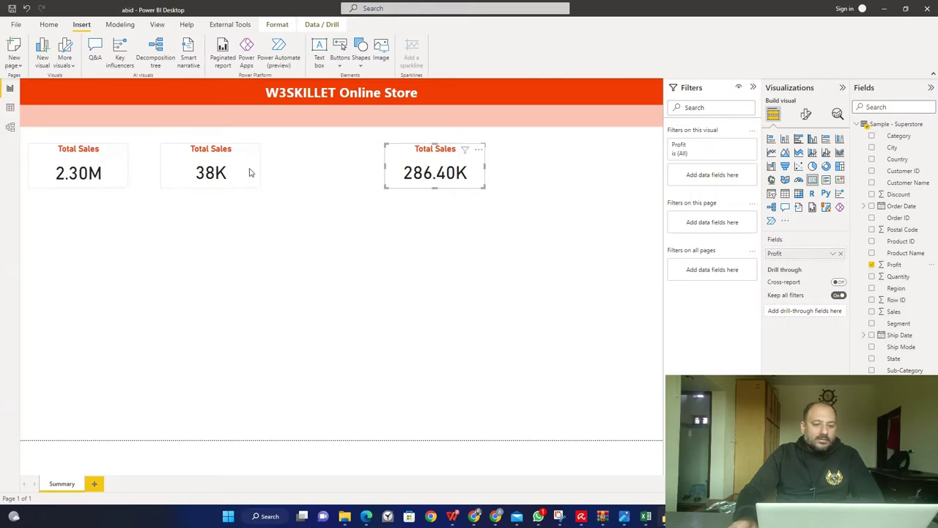
- Change the title text of the card showing the Quantity field to "Quantity"
key(shift+Tab)
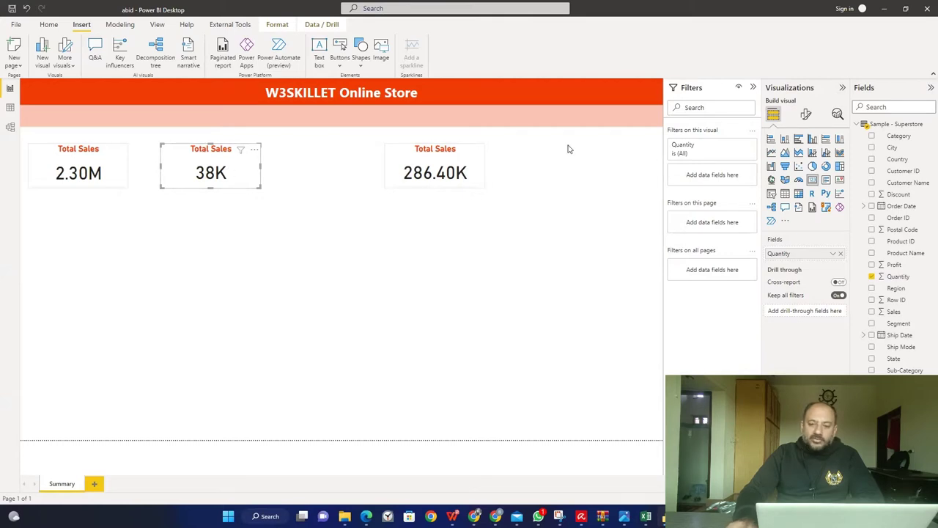
click(810, 117)
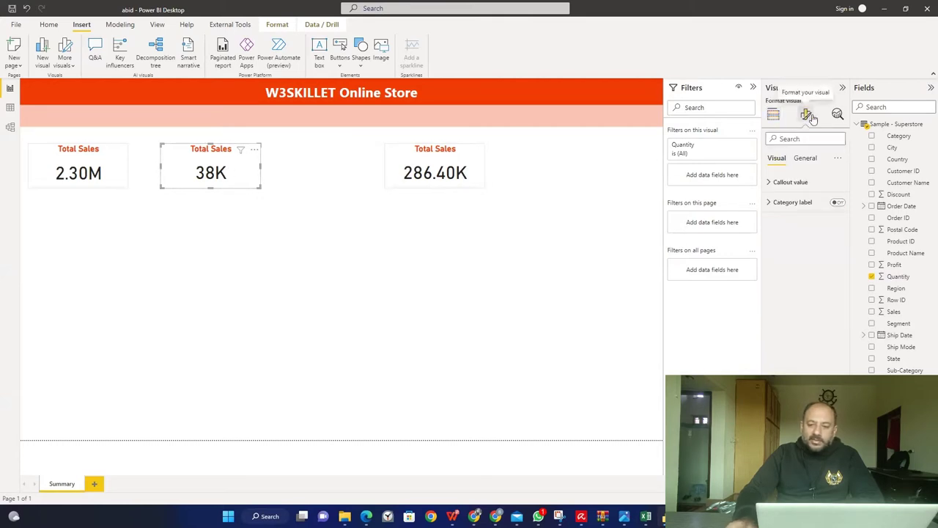
click(811, 158)
click(776, 203)
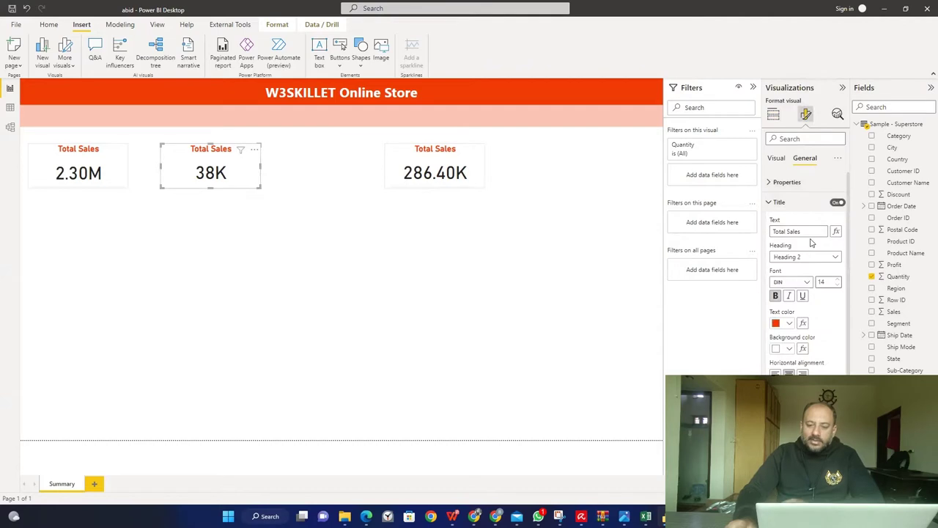
text(Qu)
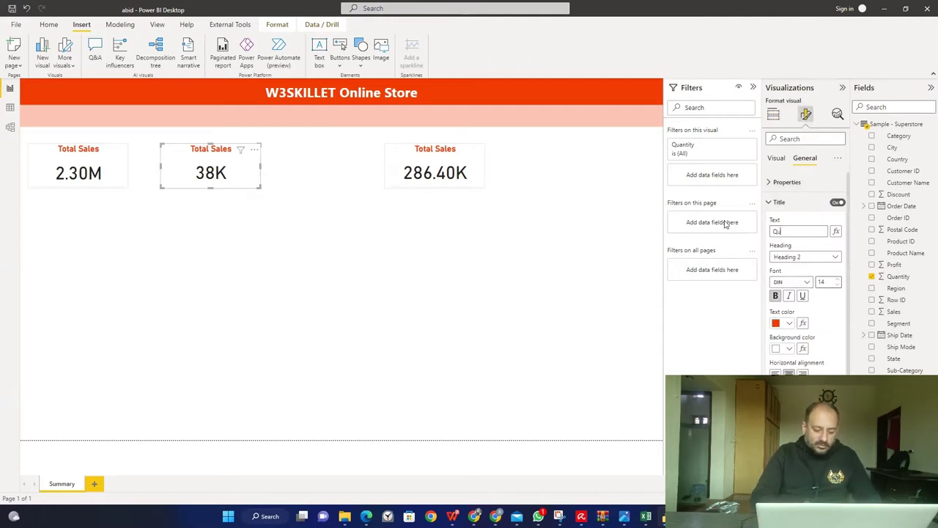
text(antity)
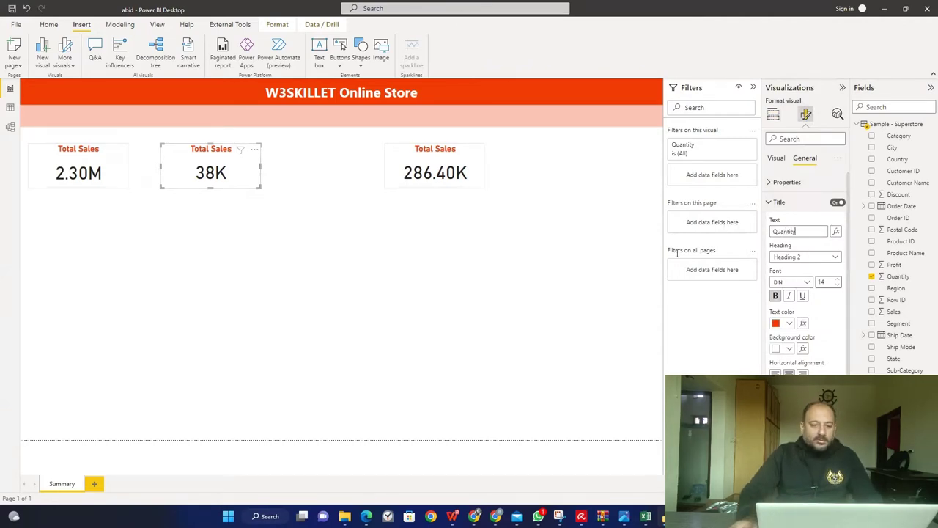
- Change the title text of the card showing the Profit field to "Profit"
click(418, 159)
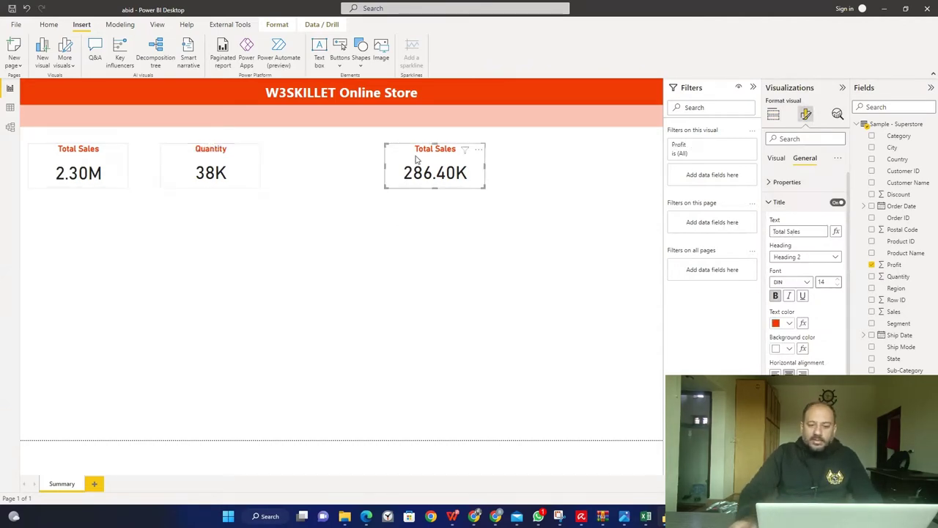
triple_click(817, 231)
text(Profit)
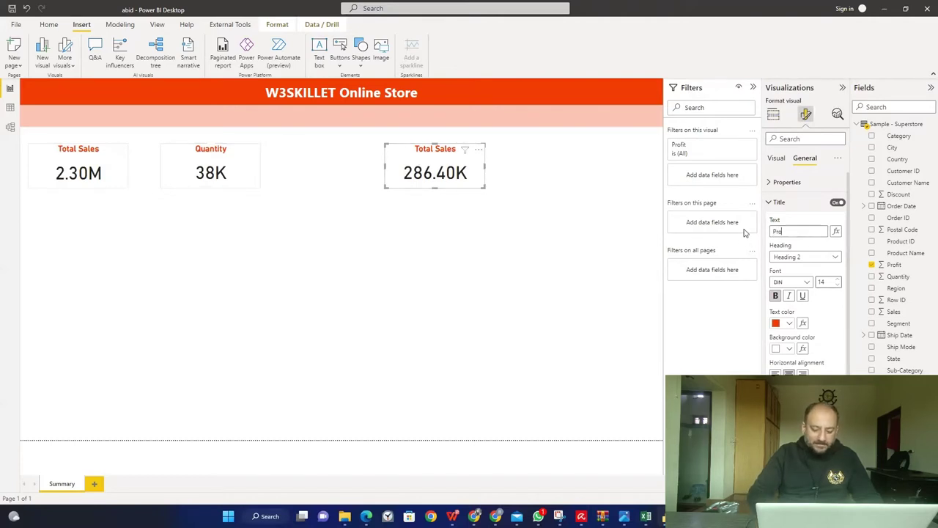
click(476, 302)
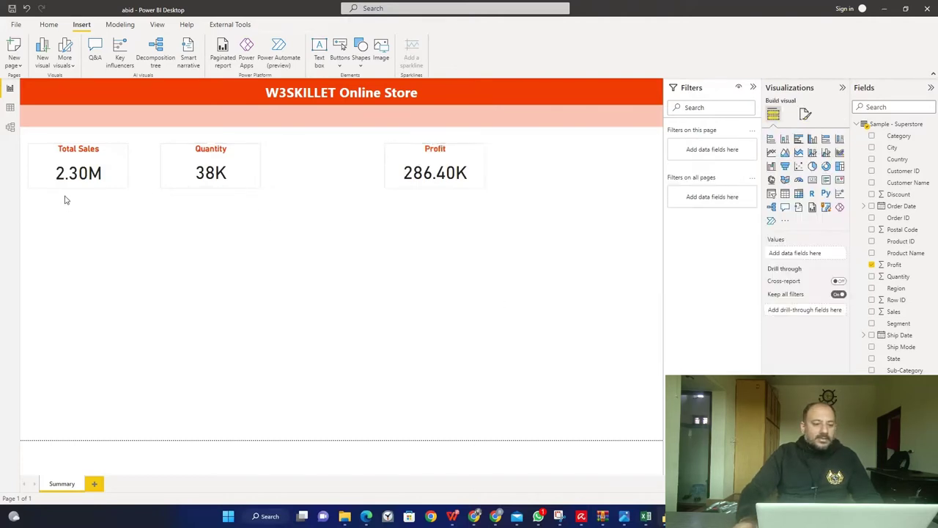
- Move the Profit card towards the page's right edge and the Total Sales card right up against the Quantity card
drag(490, 165, 579, 165)
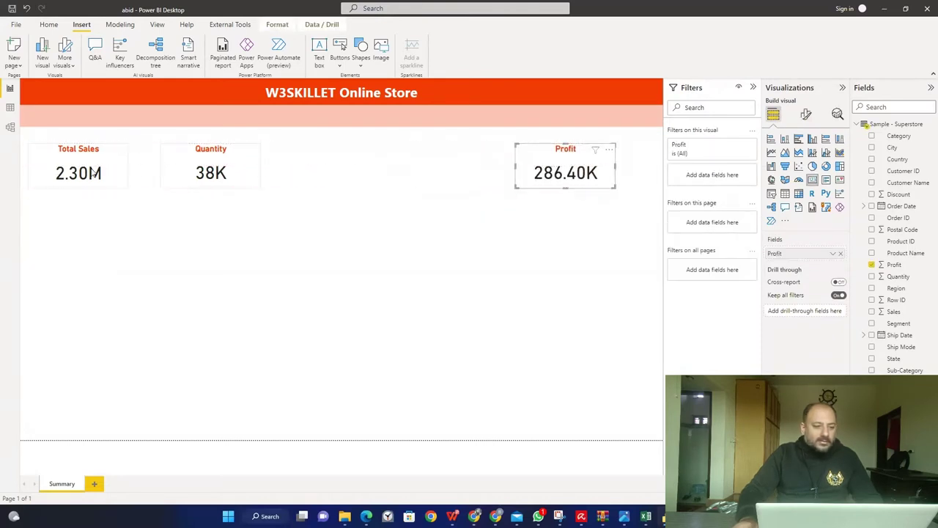
drag(61, 173, 95, 175)
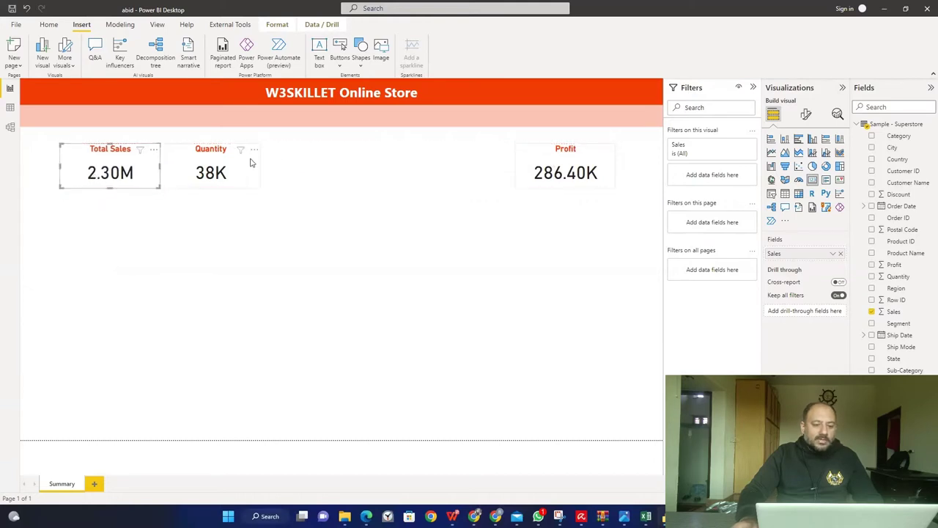
- Align the tops of the Total Sales, Quantity and Profit cards
key(ctrl+a)
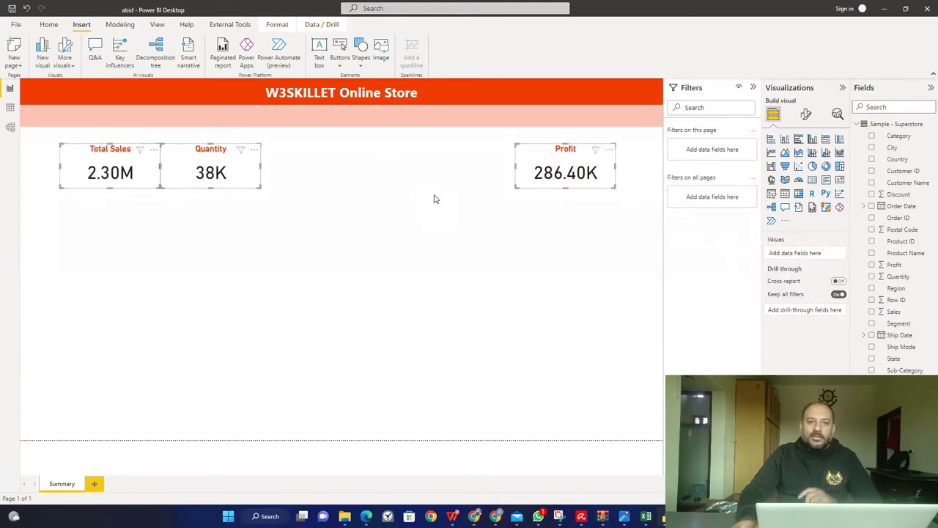
click(289, 30)
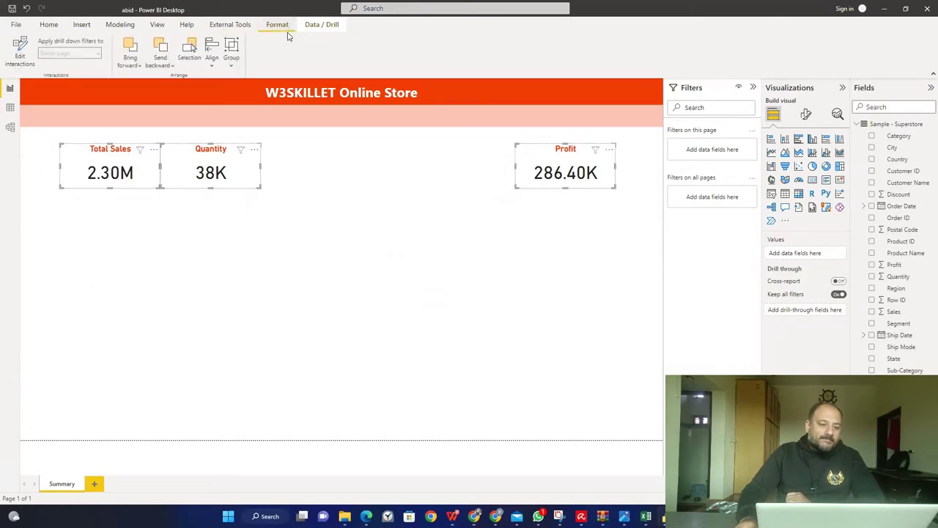
click(212, 65)
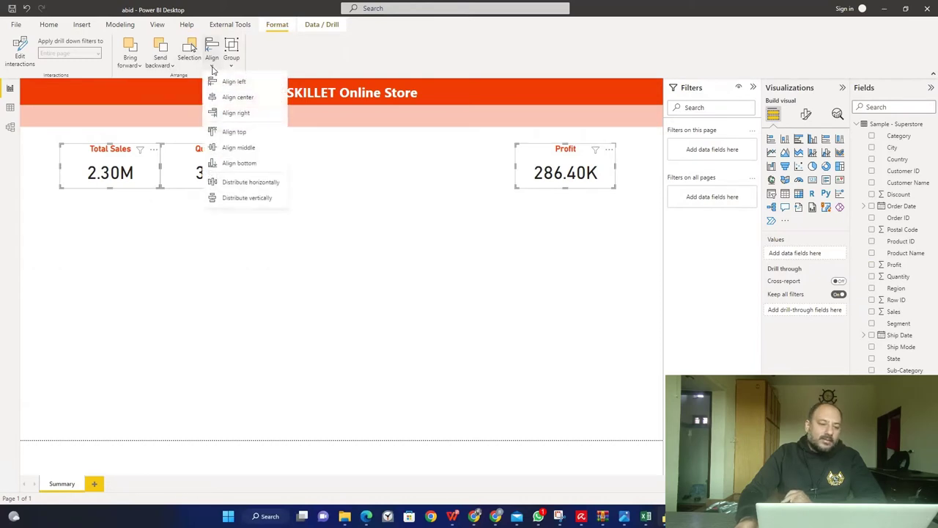
click(244, 133)
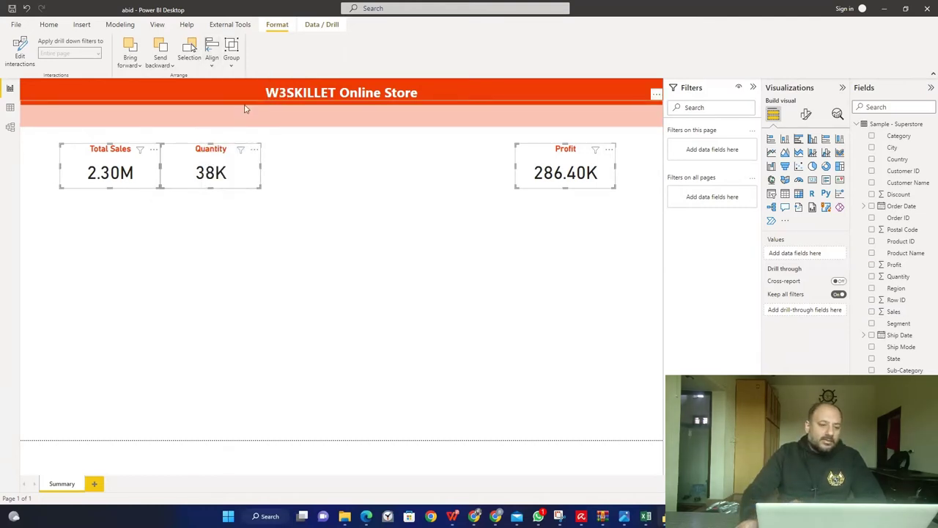
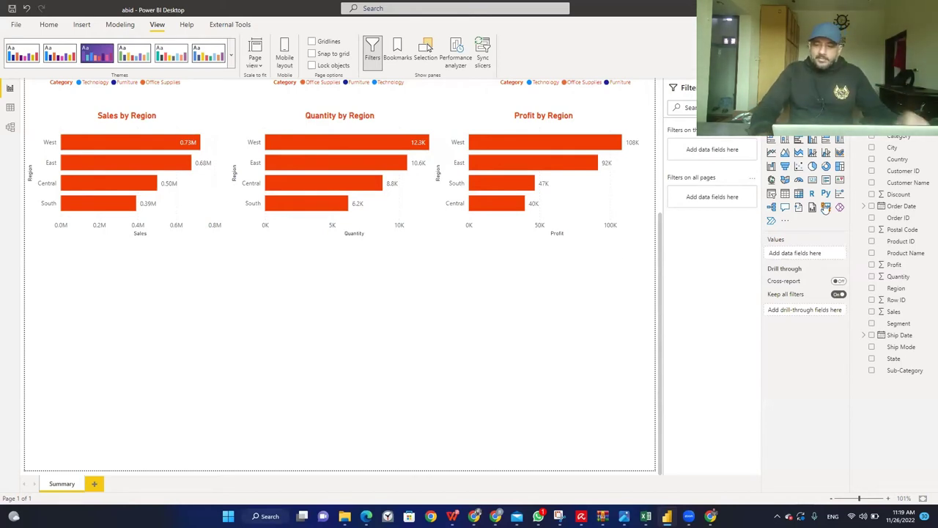
- Add a filled map beneath the Profit by Region chart, stretched to the page's bottom edge, with State as its location
click(785, 181)
drag(210, 325, 638, 304)
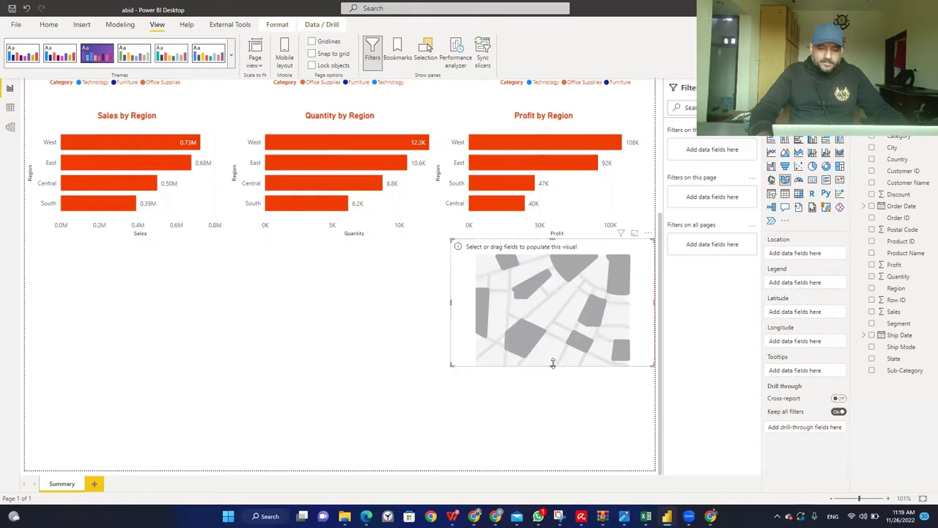
drag(552, 364, 546, 459)
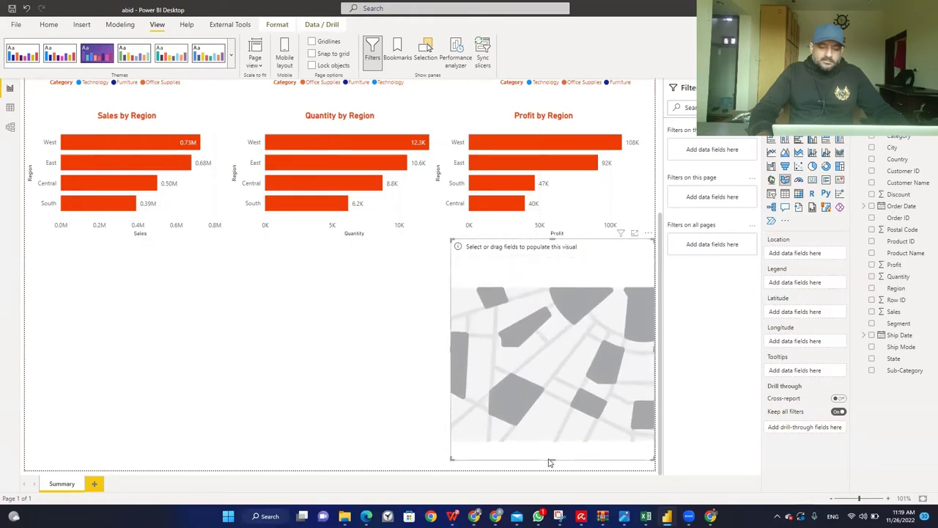
drag(550, 462, 551, 469)
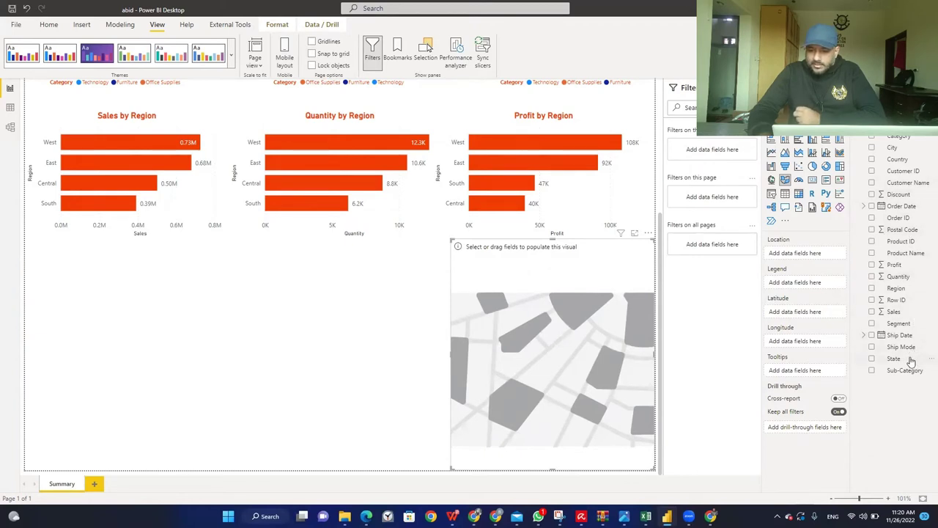
drag(901, 364, 806, 256)
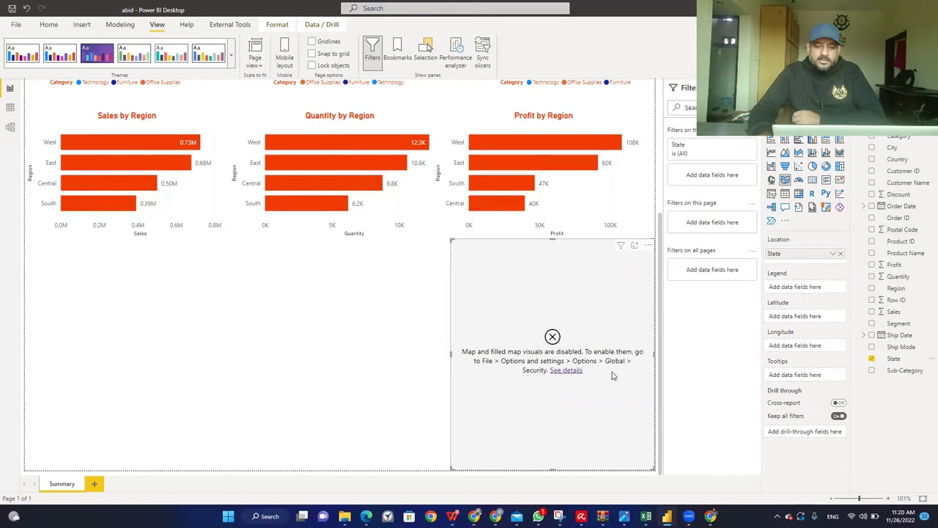
- Open the program's Options dialog and move it up so the map's message underneath is less covered
click(44, 27)
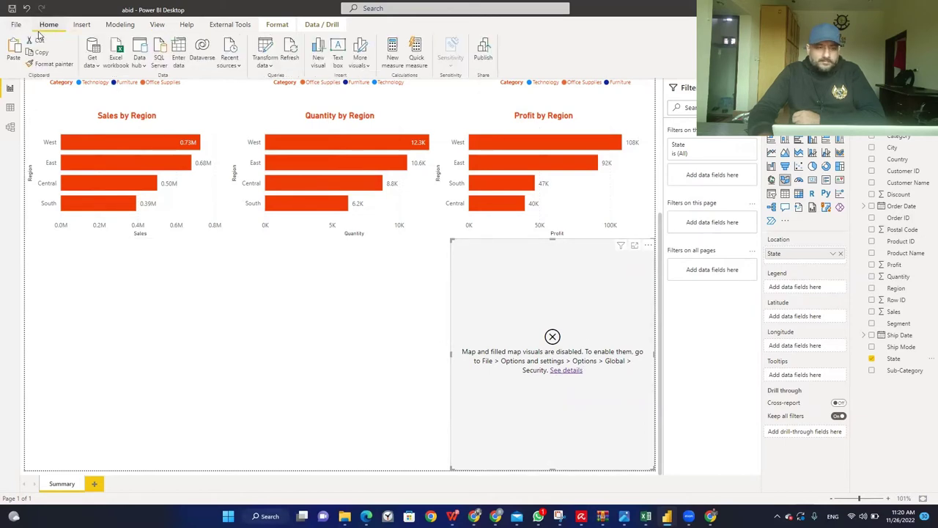
click(16, 24)
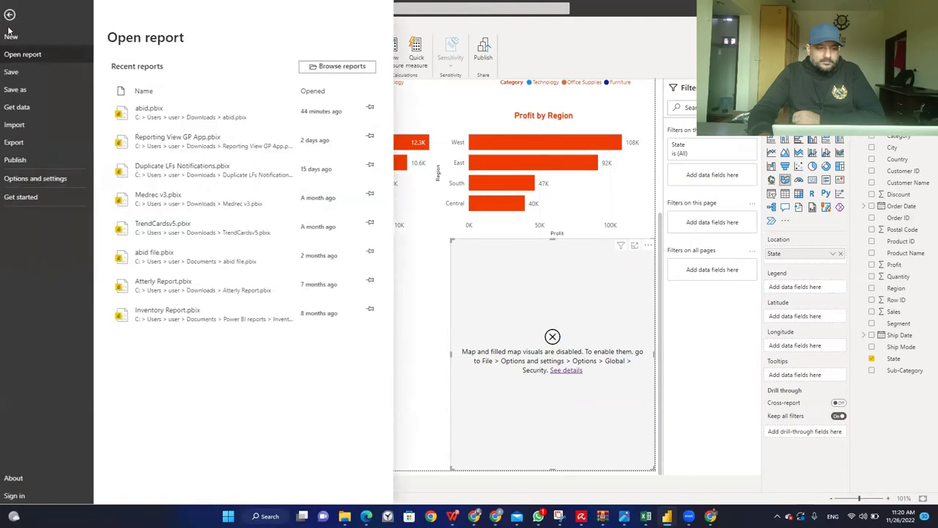
click(34, 180)
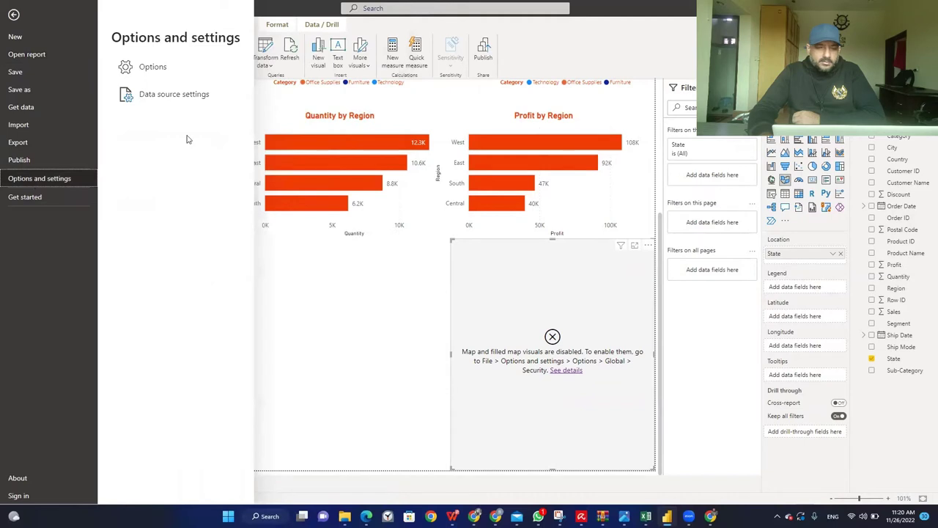
click(153, 71)
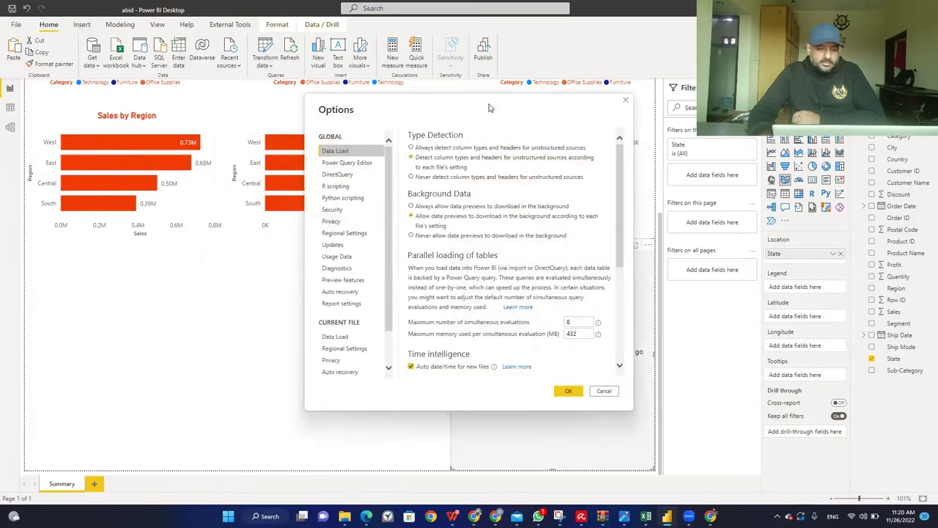
drag(492, 114, 402, 79)
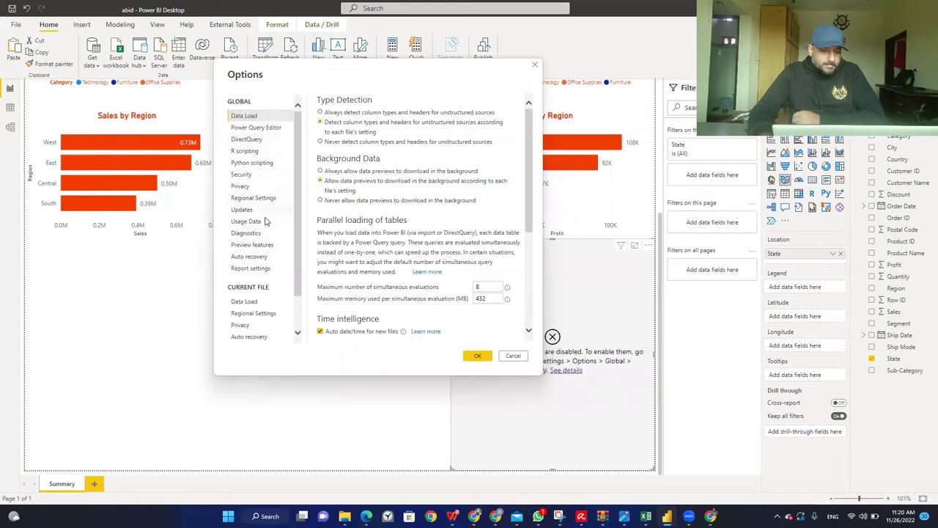
- Enable the use of Map and Filled Map visuals in the global Security options and apply the change
drag(296, 271, 299, 313)
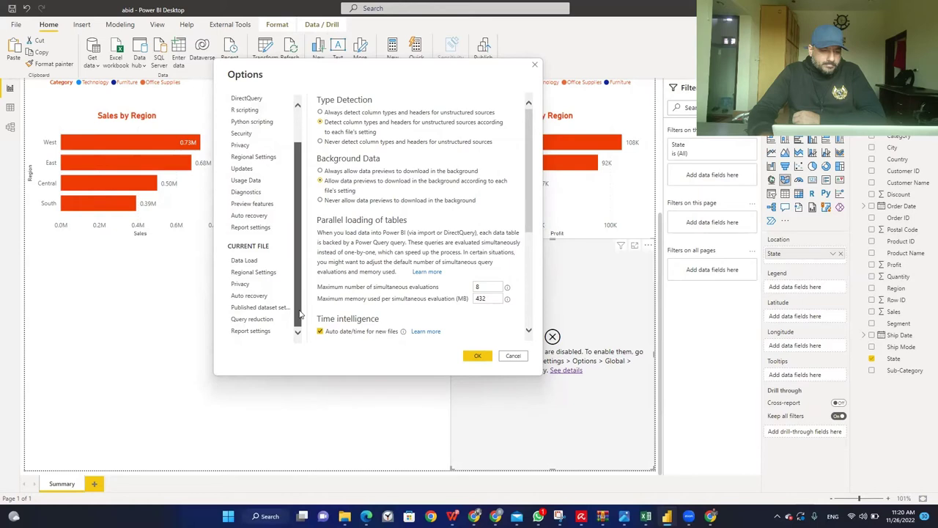
scroll(299, 305, up, 2)
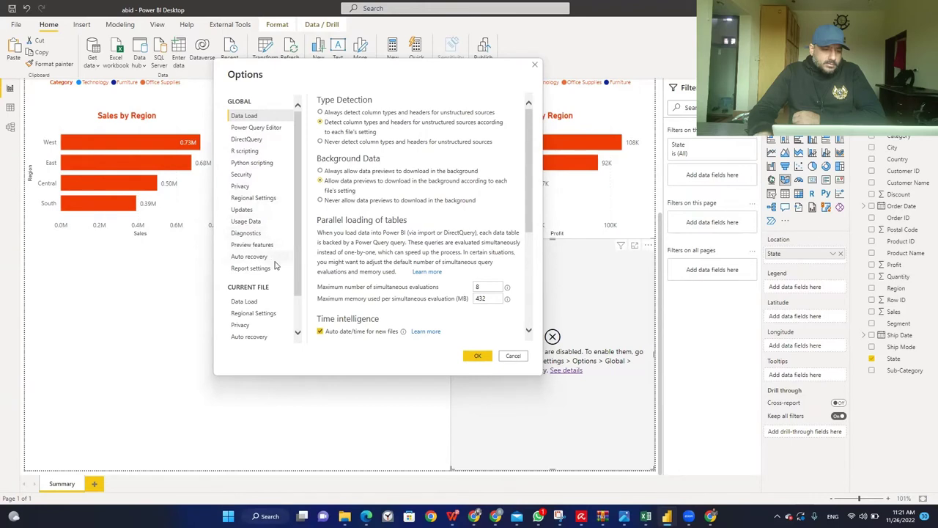
scroll(282, 293, down, 3)
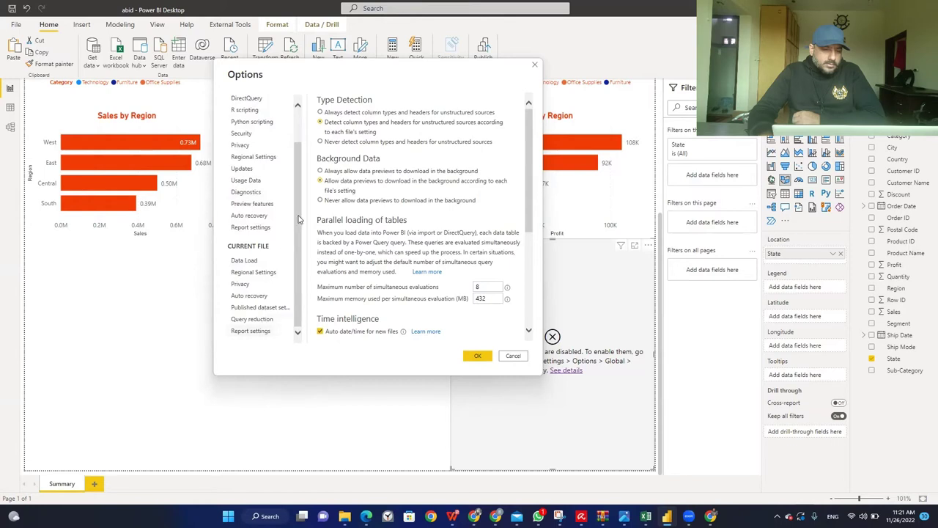
scroll(299, 218, up, 3)
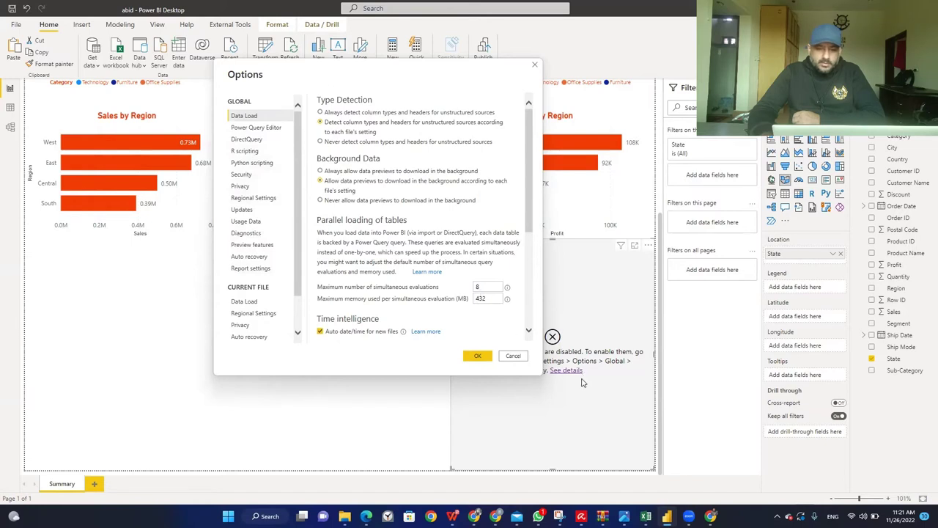
drag(420, 81, 357, 71)
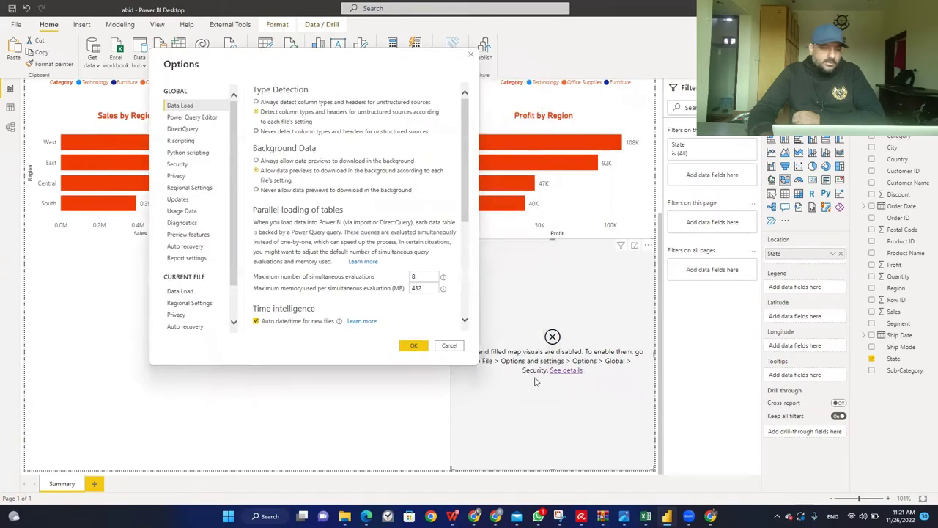
click(178, 164)
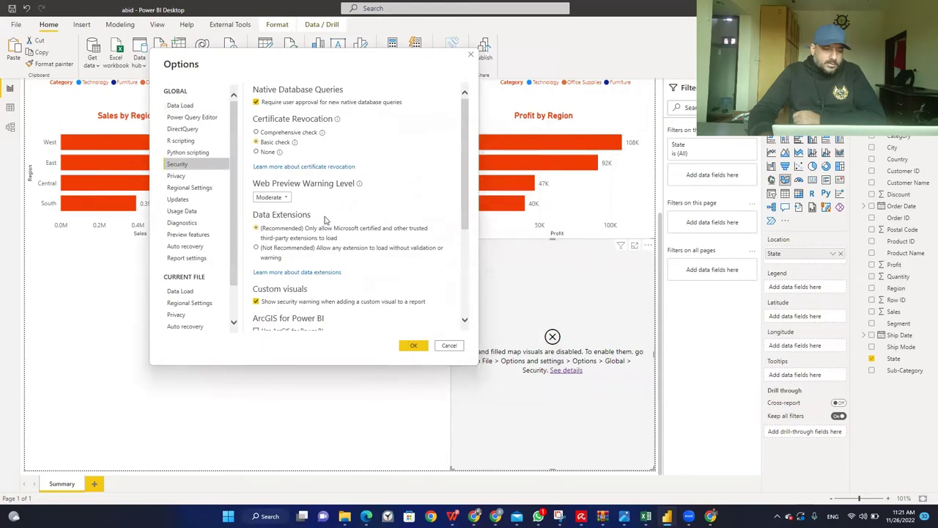
scroll(325, 220, down, 2)
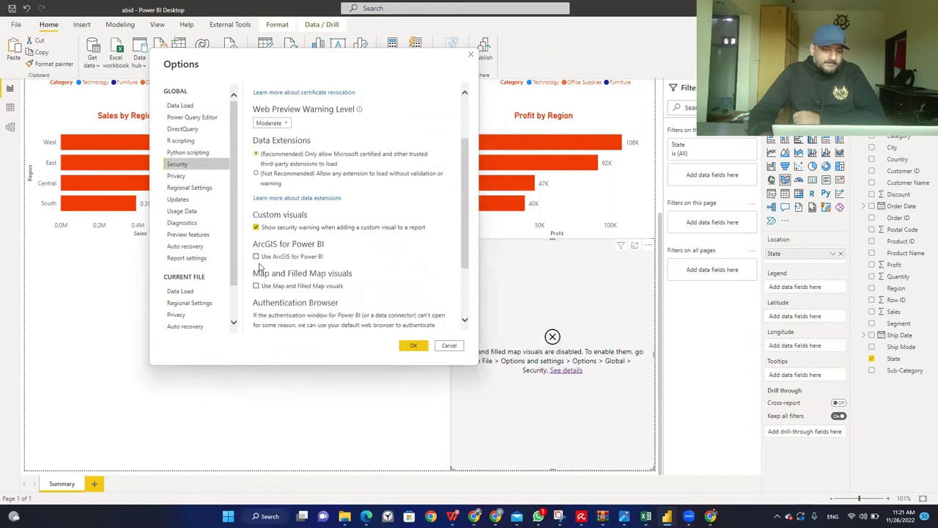
click(258, 285)
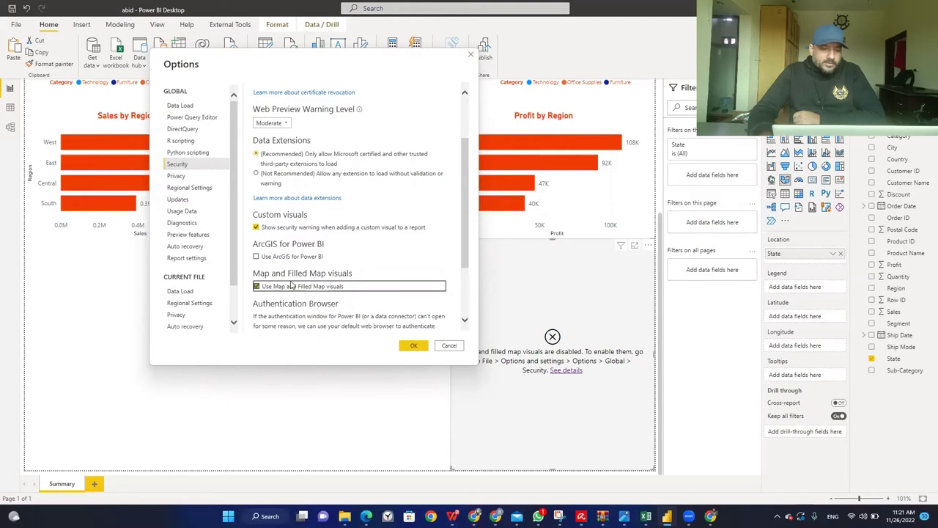
click(415, 346)
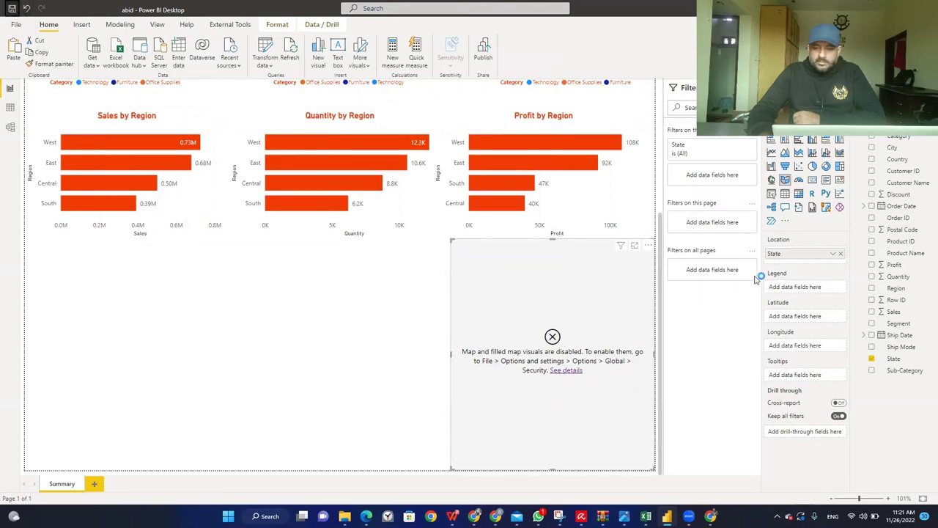
- Remove State from the filled map's Location and add the State field there again
drag(842, 256, 842, 260)
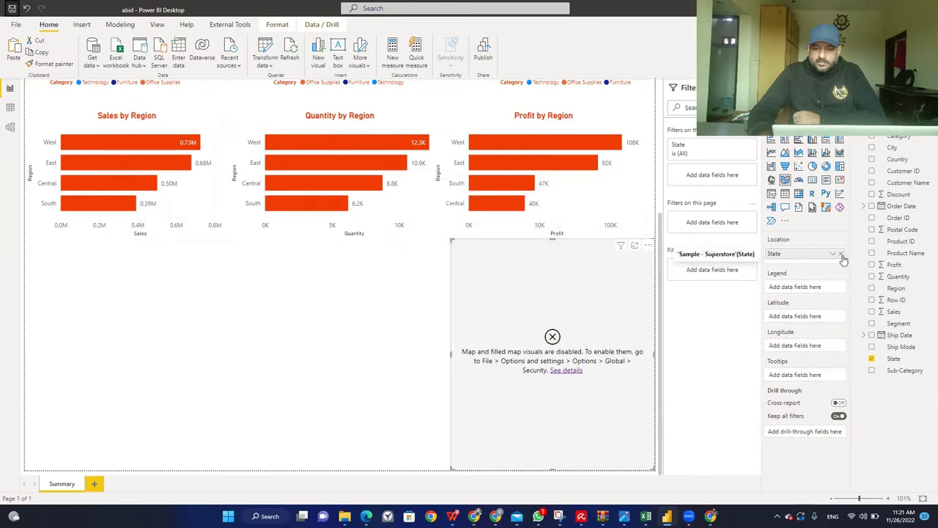
click(841, 255)
drag(893, 358, 804, 253)
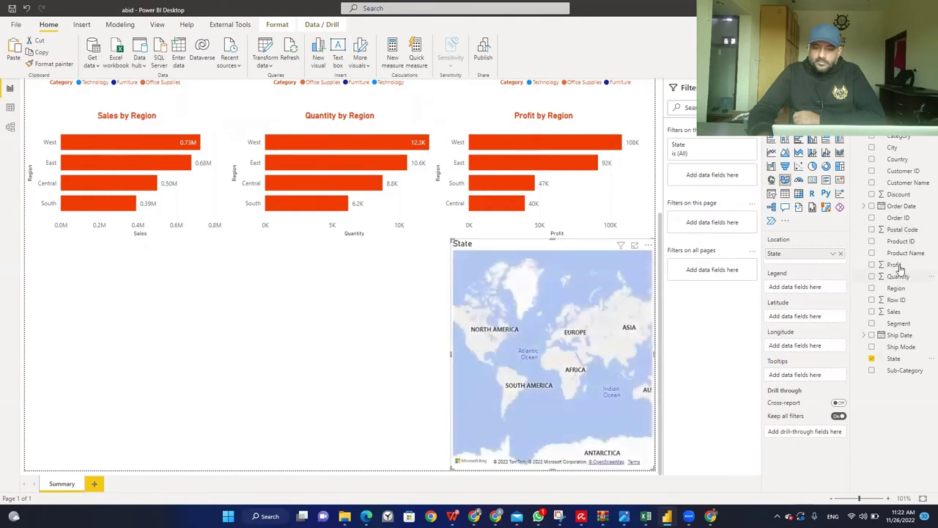
- Add Profit as the filled map's legend field and turn the legend display off
drag(900, 269, 826, 288)
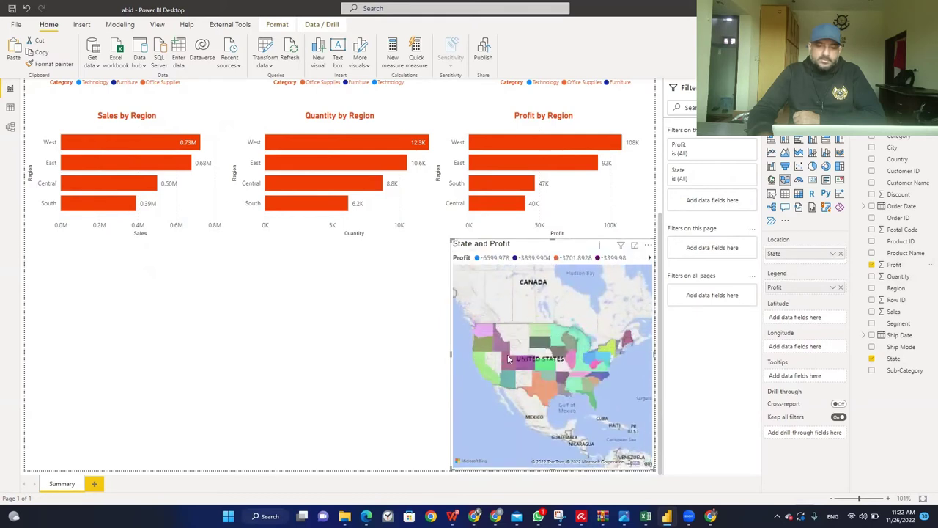
mouse_move(501, 345)
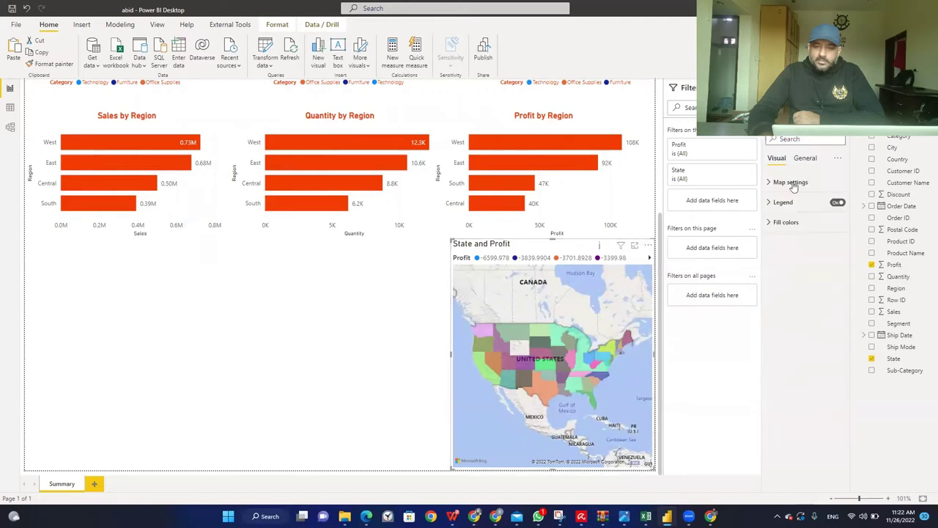
click(838, 202)
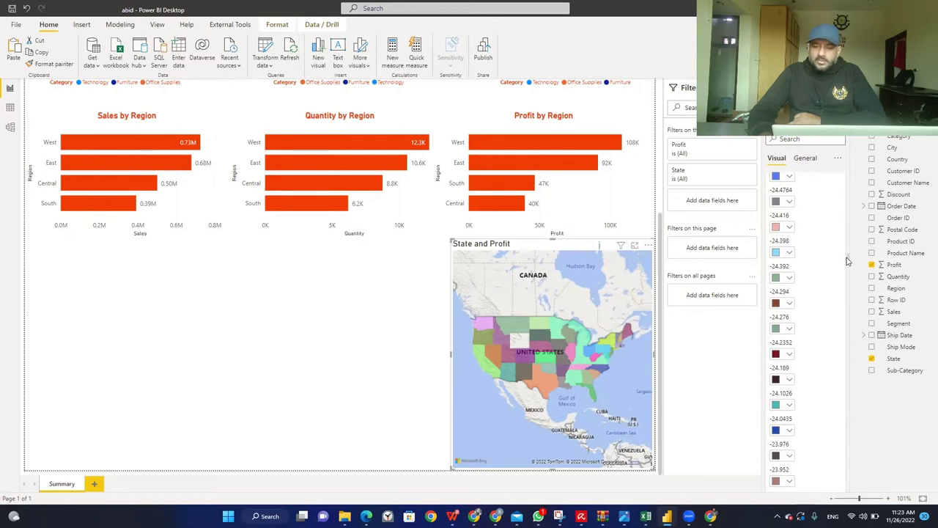
- Format the map's title in bold, centred, orange-red text to match the other chart titles
click(806, 159)
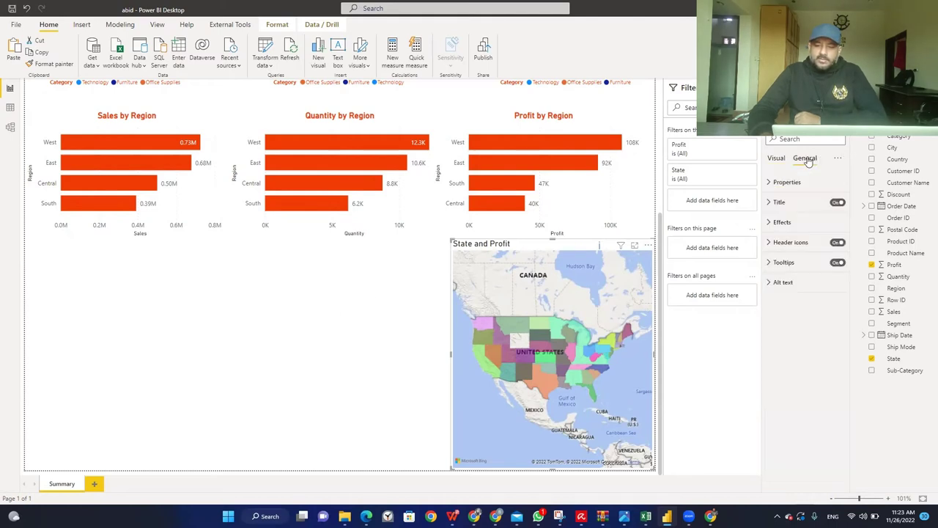
click(770, 202)
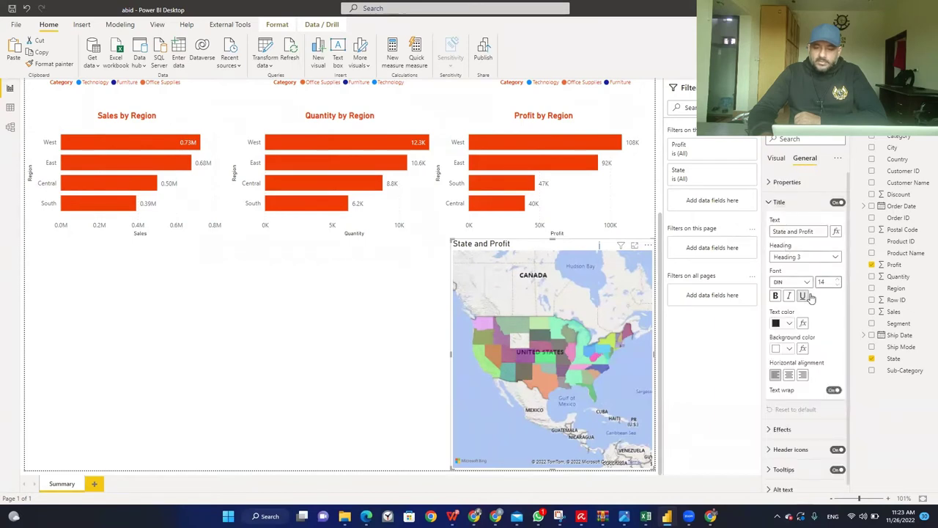
click(788, 324)
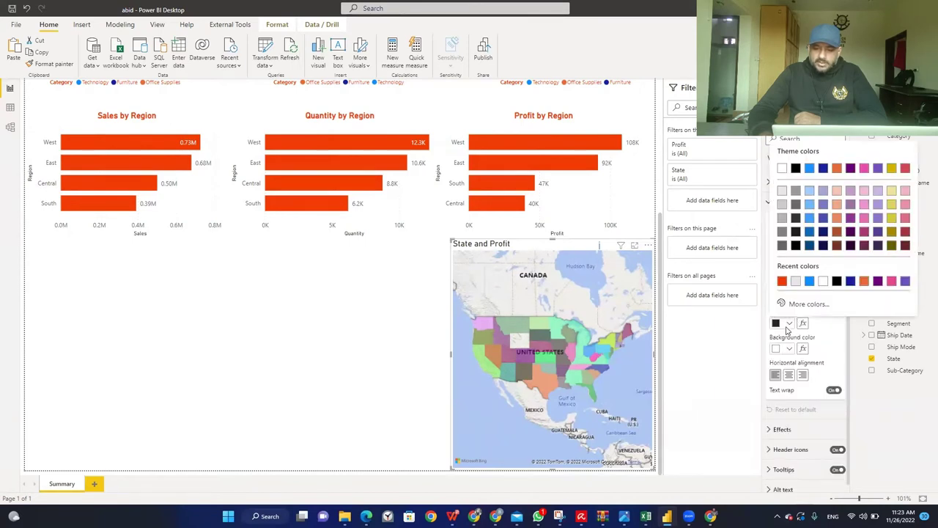
click(782, 281)
click(789, 375)
click(775, 297)
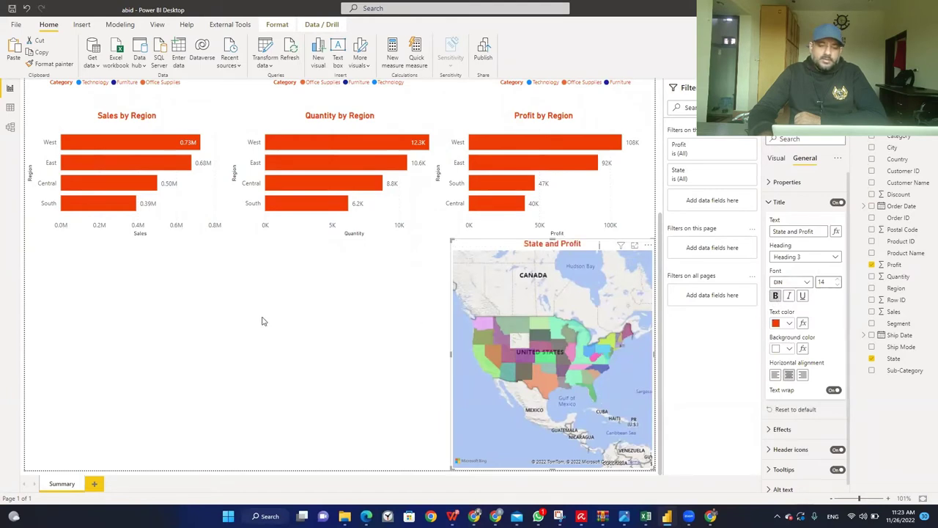
- Add a matrix beneath the Sales and Quantity by Region charts and widen it up to the map's edge
click(262, 321)
click(436, 346)
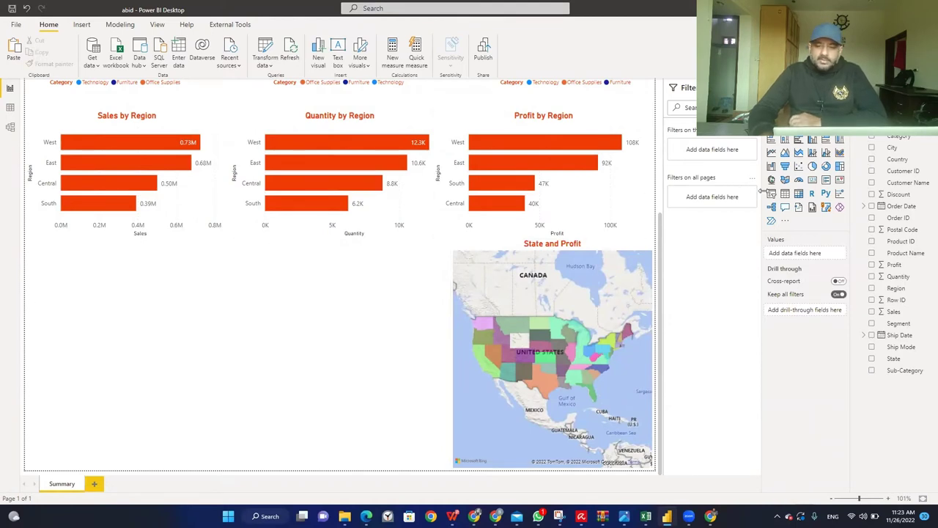
click(798, 193)
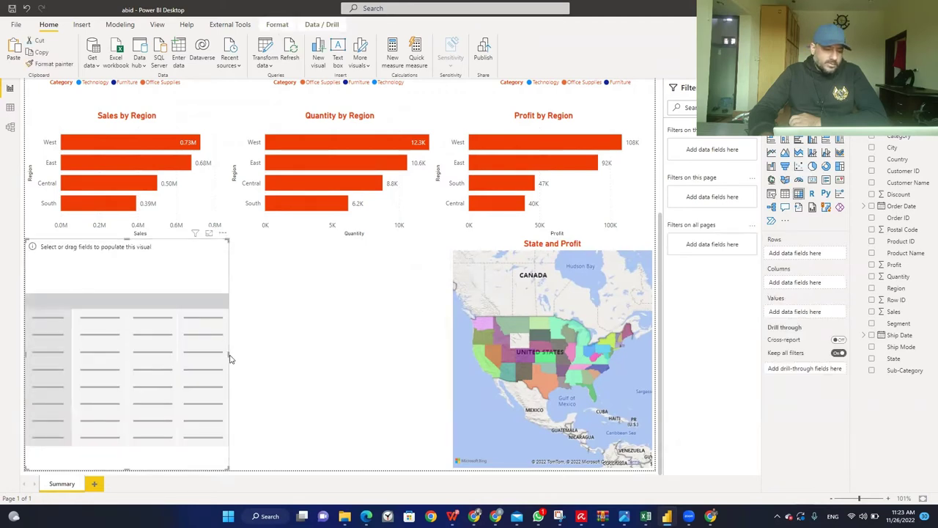
drag(228, 354, 450, 357)
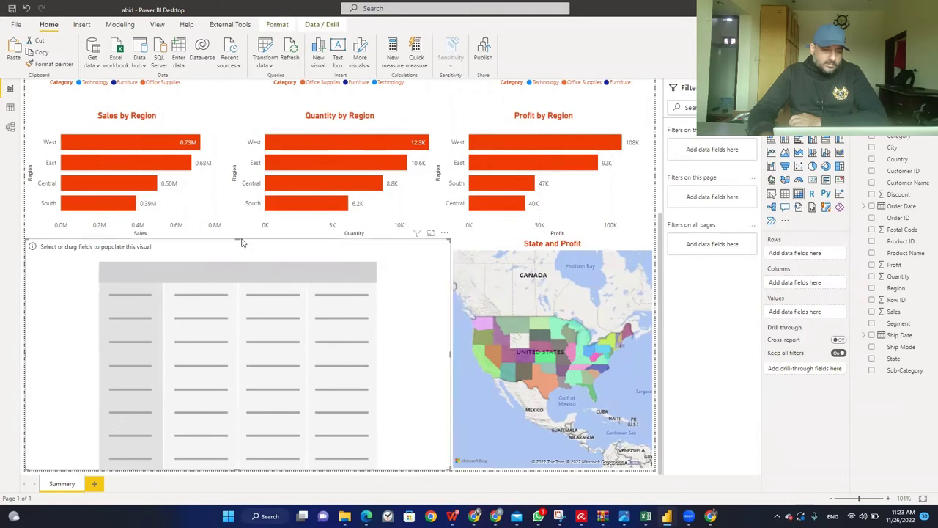
mouse_move(237, 238)
mouse_down()
mouse_move(246, 257)
mouse_move(243, 242)
mouse_up()
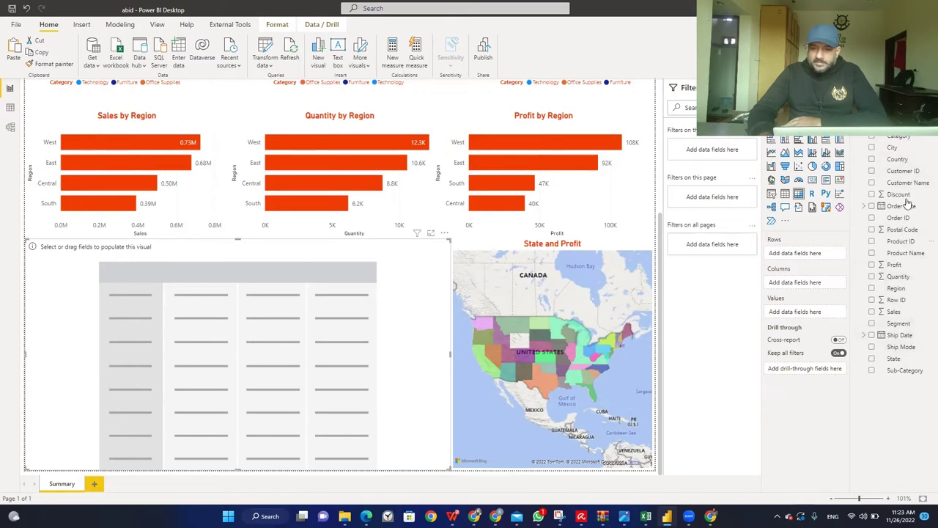
- Add Country, State and City, in that order, as the matrix's row fields
drag(901, 162, 802, 259)
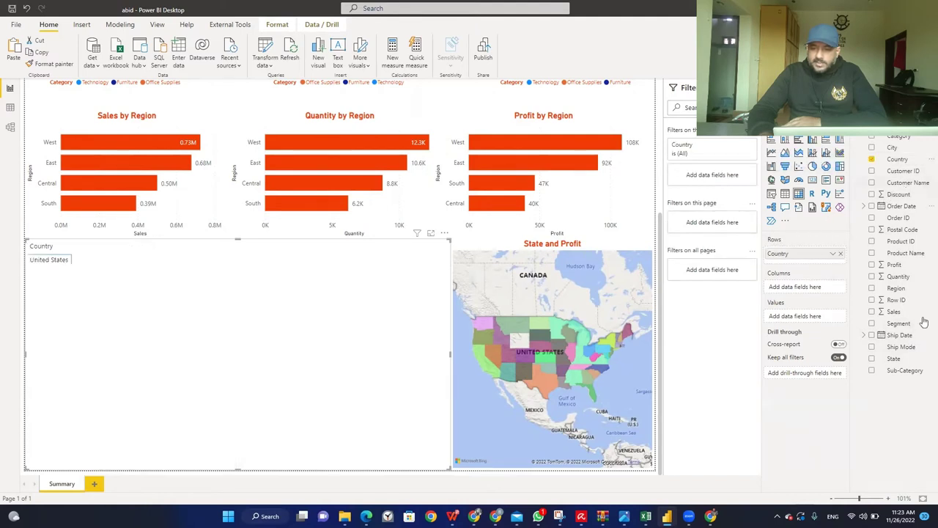
drag(893, 357, 813, 266)
drag(891, 151, 796, 284)
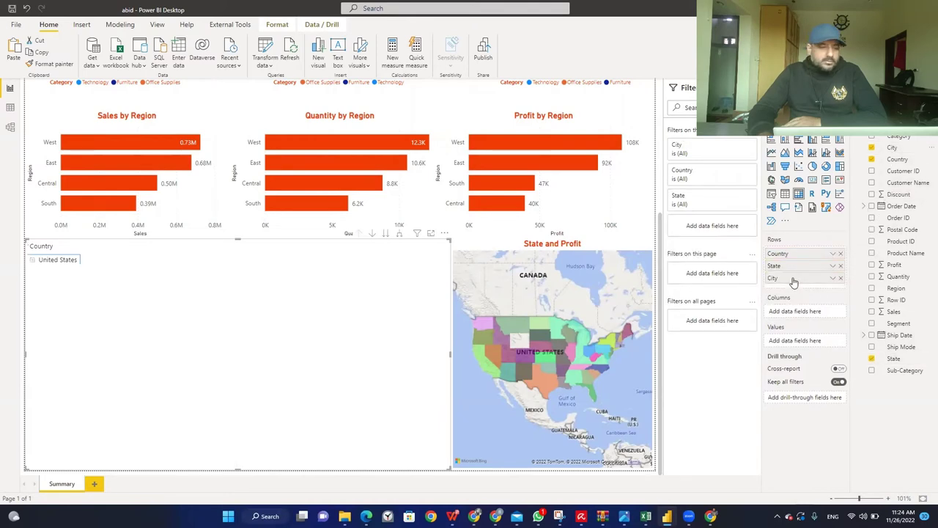
- Expand United States and Alabama in the matrix to check the state and city levels, and collapse both again
click(33, 262)
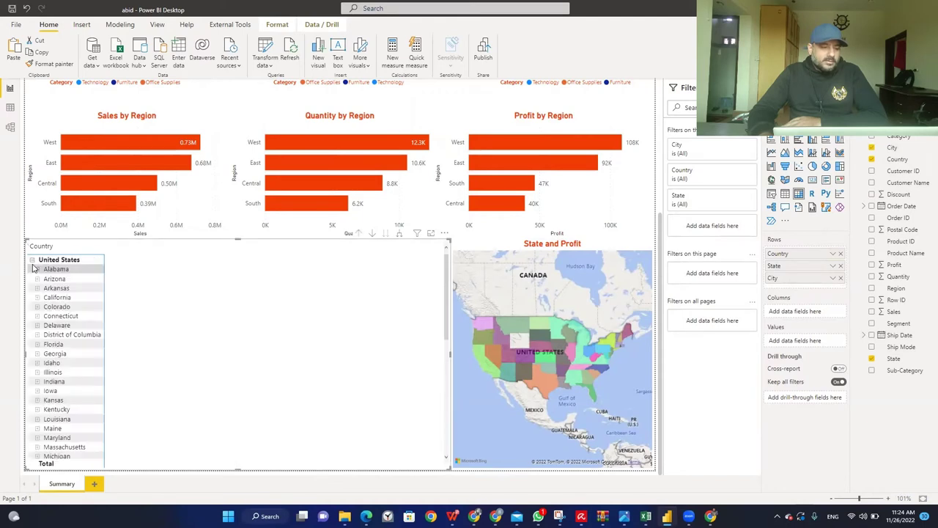
click(38, 269)
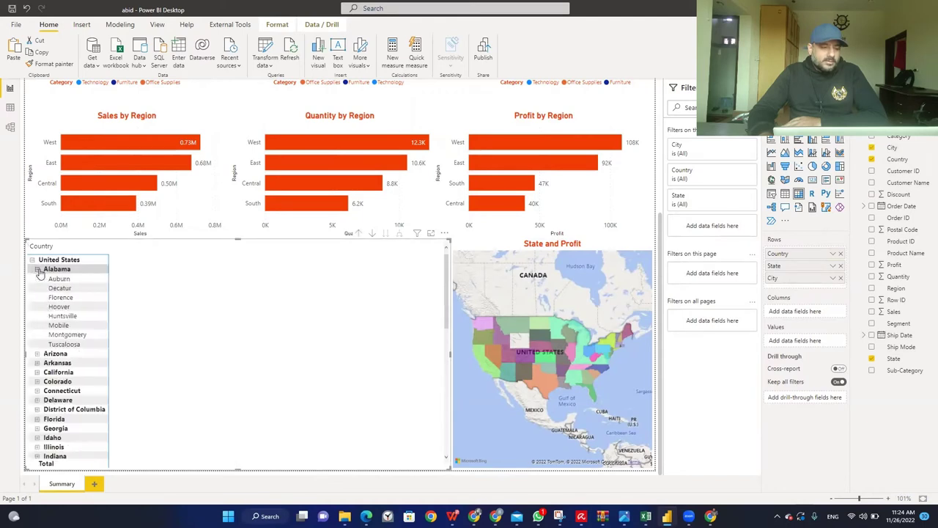
click(36, 269)
click(32, 260)
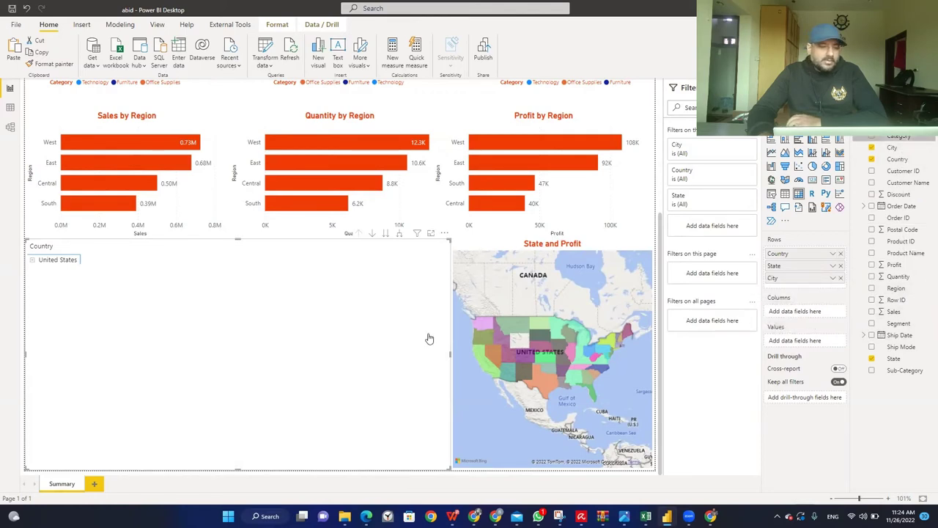
- Set Category as the matrix's columns and Profit as its values, and expand United States to its states
drag(429, 338, 425, 336)
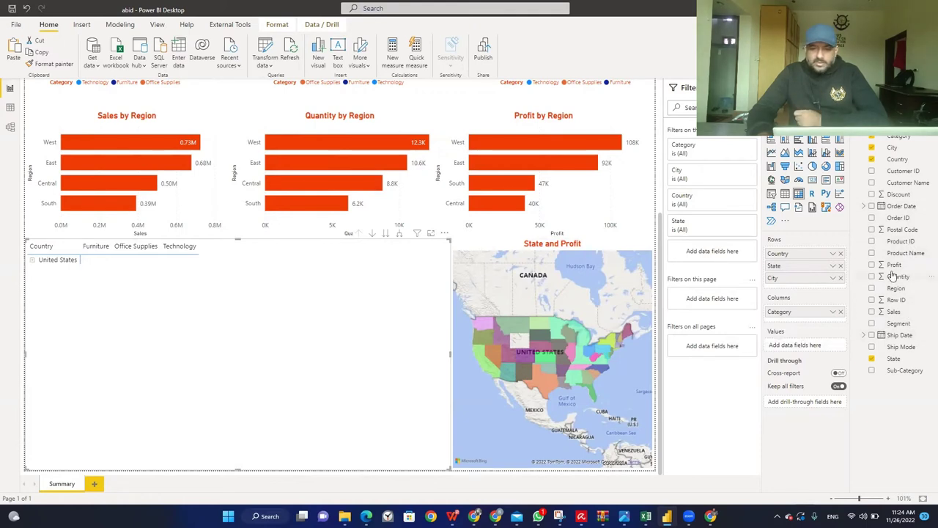
drag(895, 265, 94, 438)
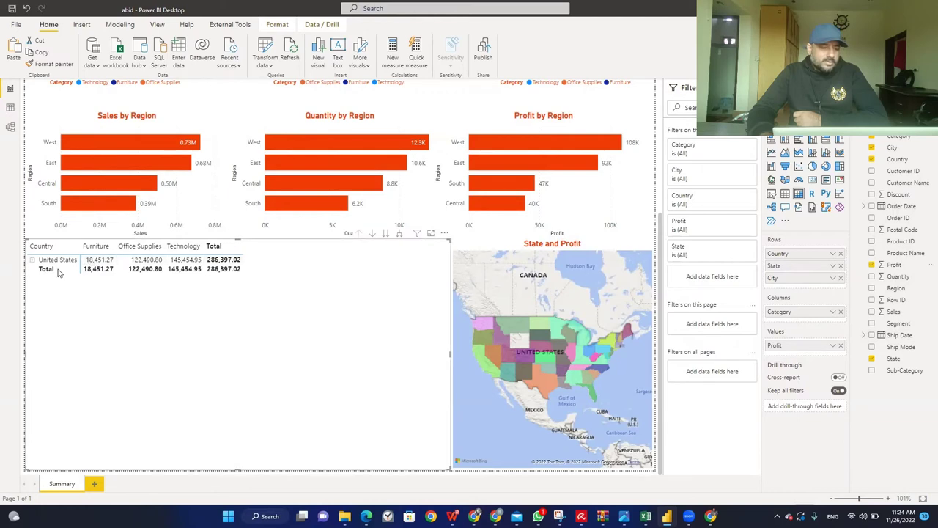
click(32, 261)
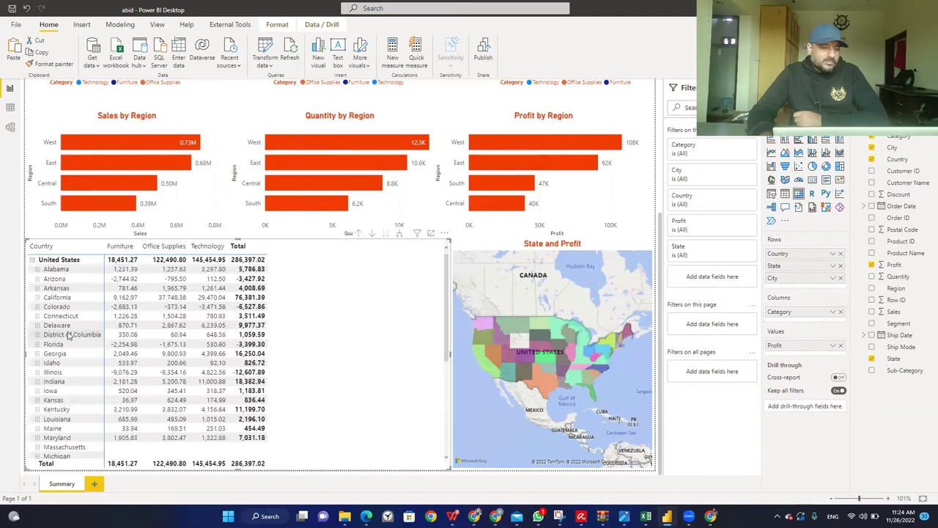
- Review the matrix's state profits by category, inspect New York's cities, and collapse the rows back to United States
scroll(207, 316, down, 10)
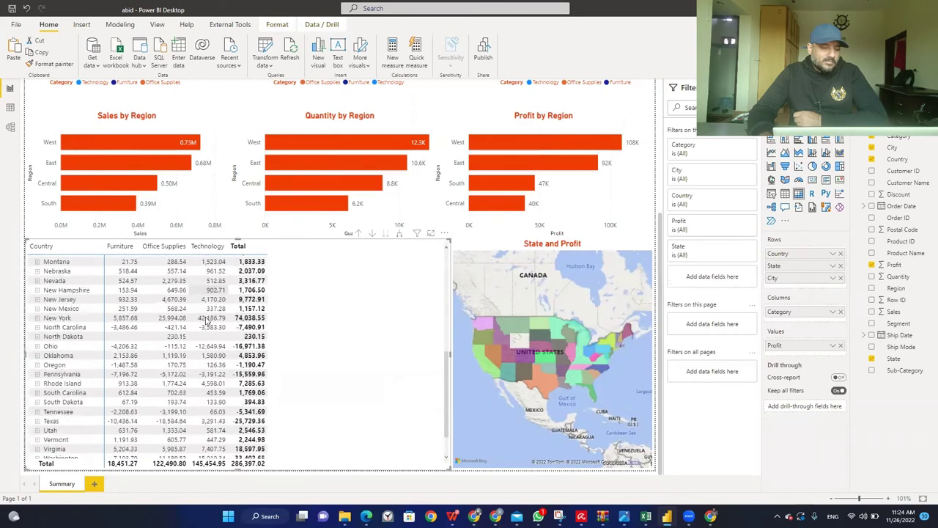
scroll(207, 316, up, 10)
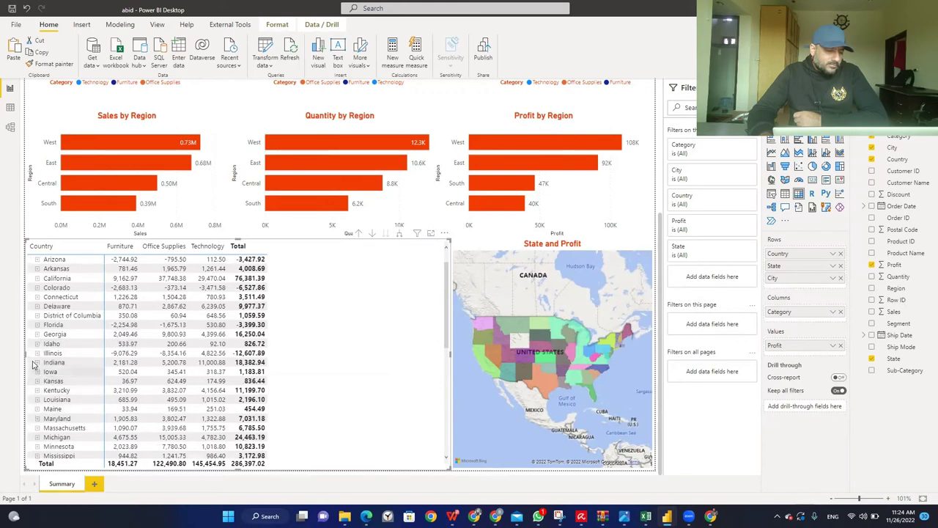
scroll(33, 365, down, 5)
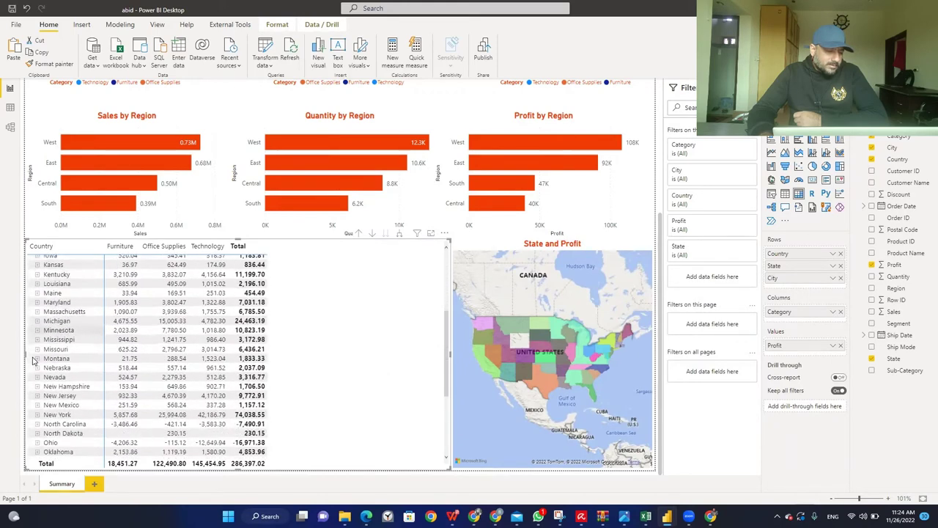
scroll(33, 359, down, 3)
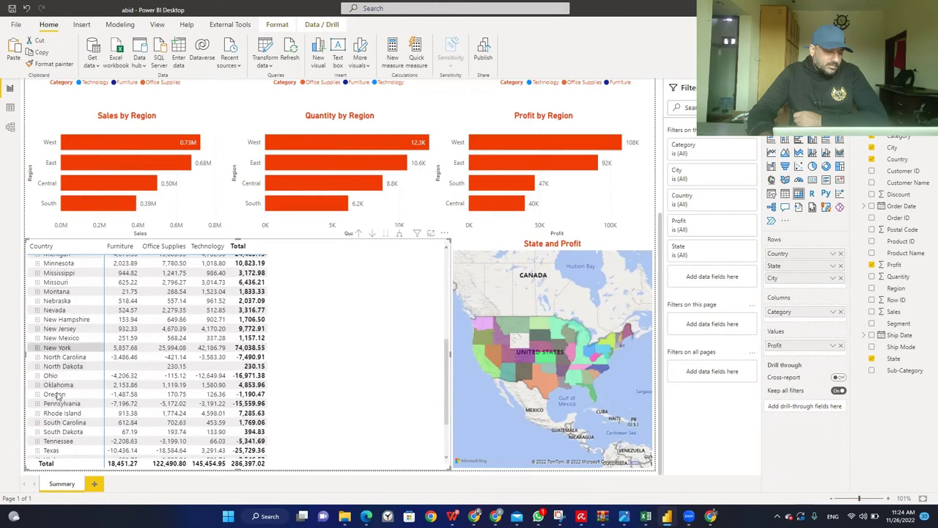
scroll(71, 374, down, 5)
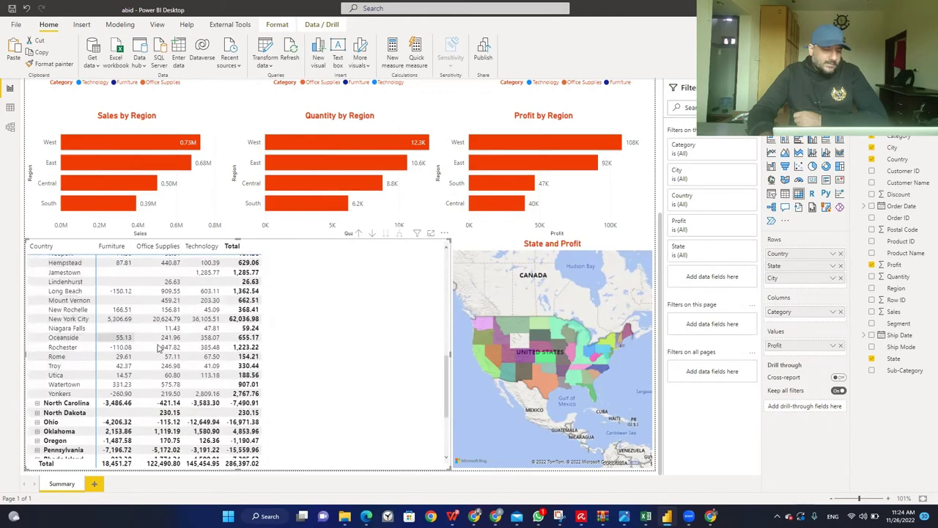
scroll(66, 337, up, 1)
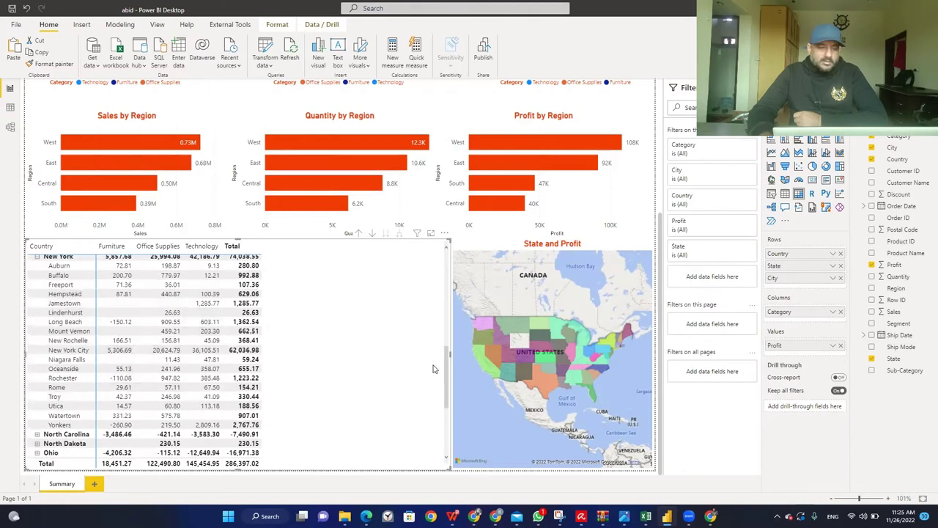
scroll(234, 321, up, 10)
scroll(235, 321, up, 2)
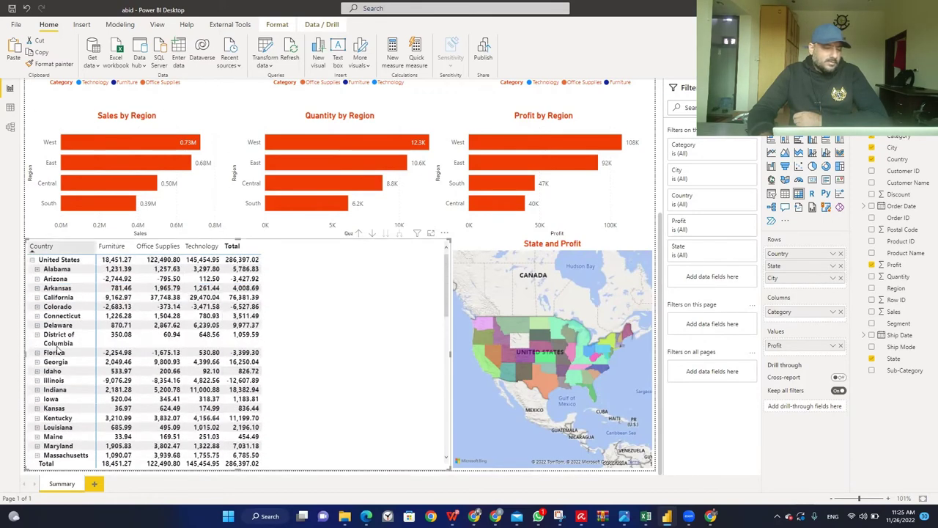
scroll(28, 402, up, 5)
scroll(28, 402, down, 5)
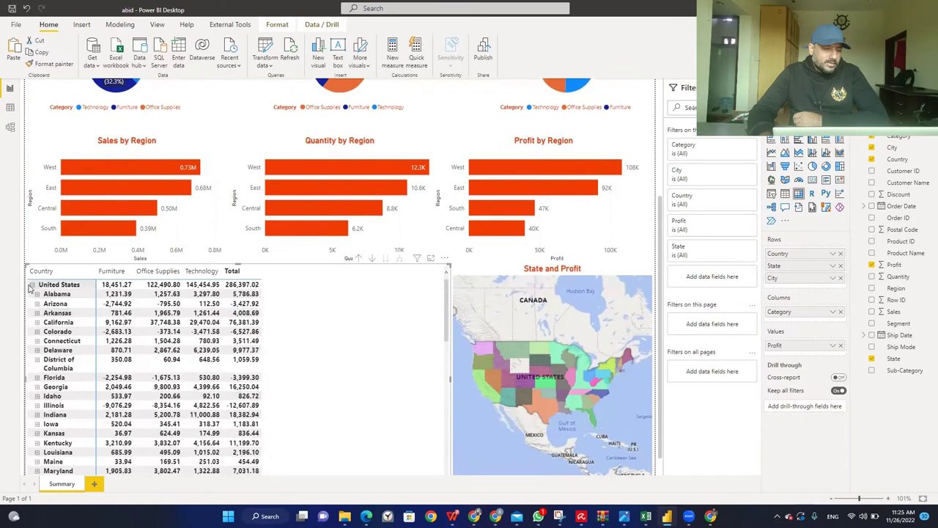
click(32, 285)
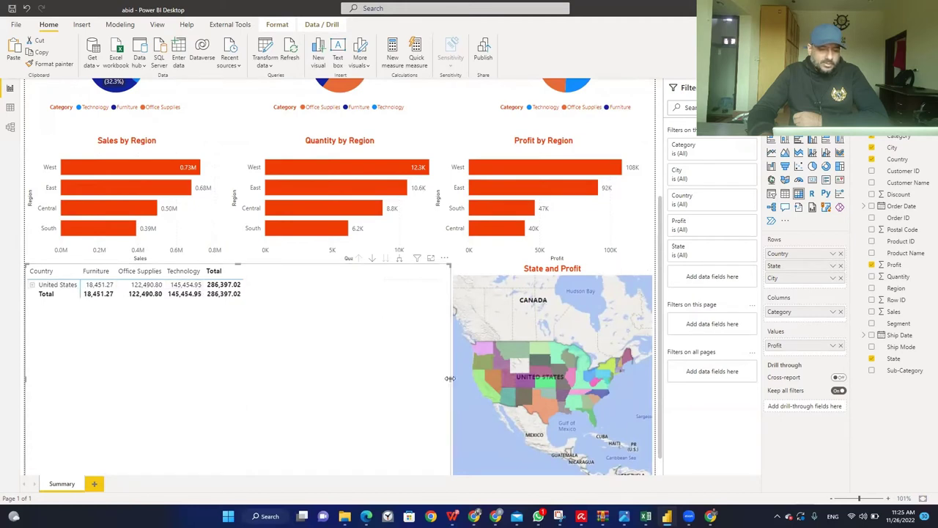
- Narrow the matrix to just past its Total column and add a line chart between it and the map
drag(451, 378, 274, 360)
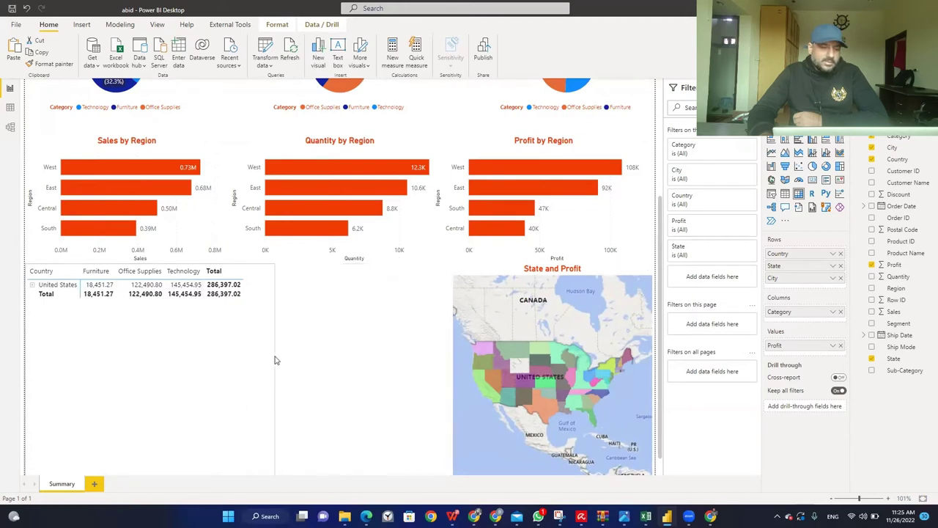
click(317, 363)
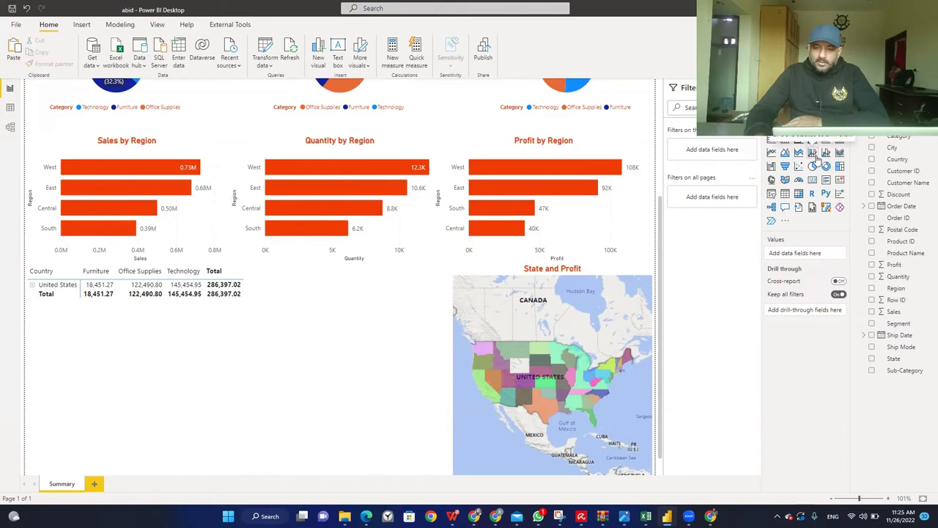
drag(410, 290, 319, 331)
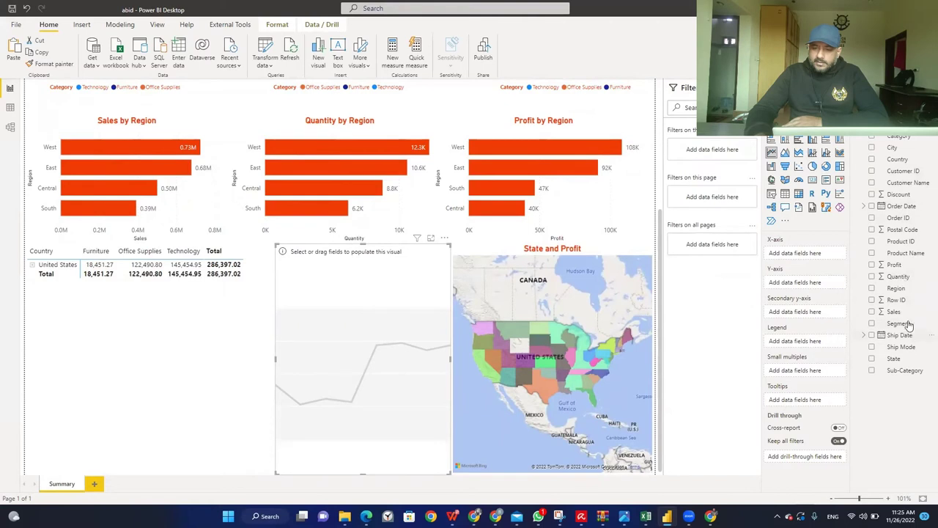
- Set Order Date as the line chart's X-axis and Quantity as its Y-axis
drag(899, 208, 816, 256)
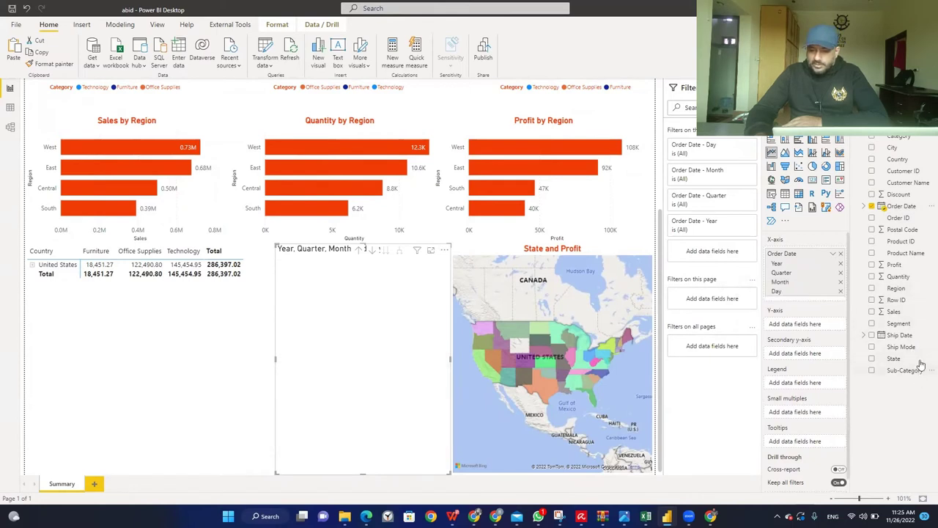
drag(905, 282, 377, 401)
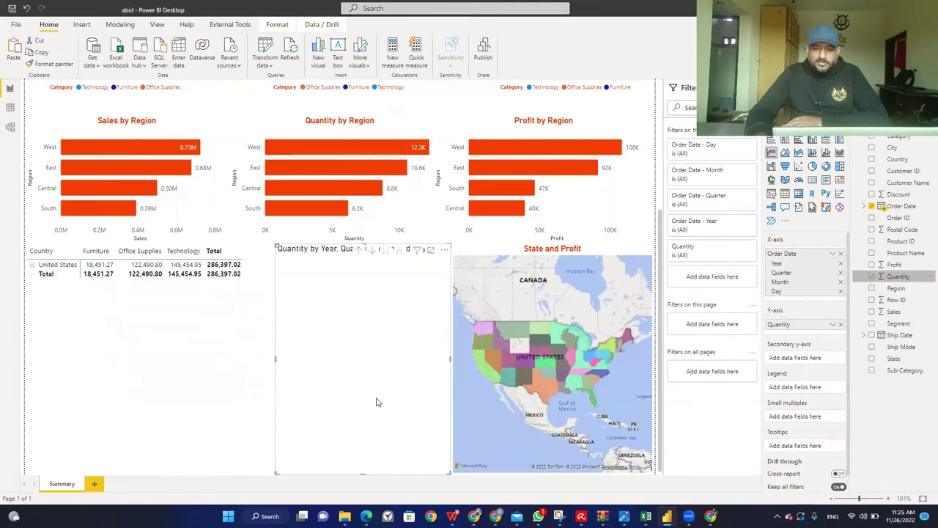
mouse_move(370, 393)
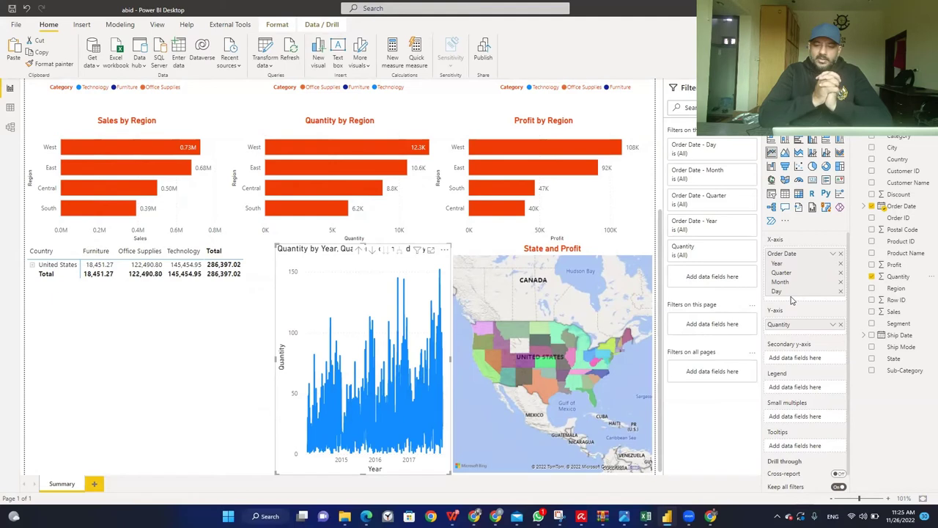
- Remove Day, Month and Quarter from the line chart's Order Date hierarchy and check the yearly quantities
click(841, 291)
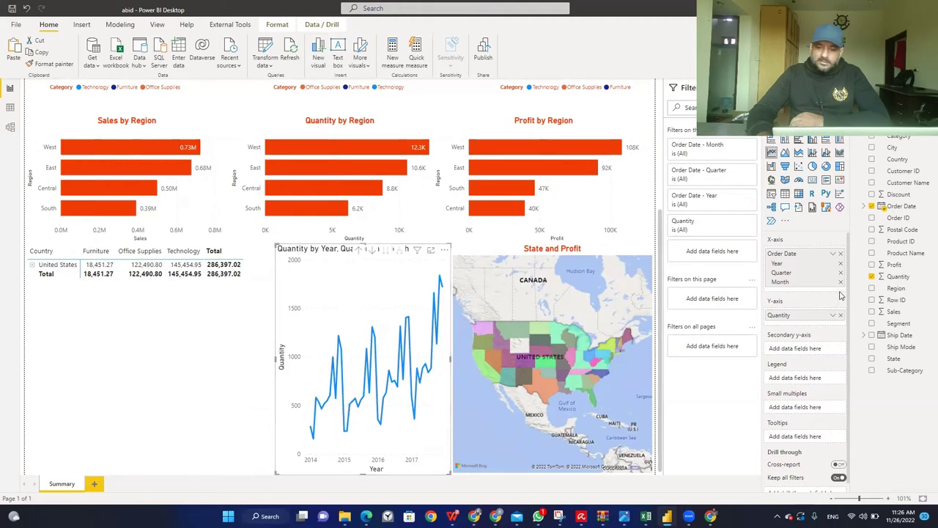
drag(414, 362, 415, 363)
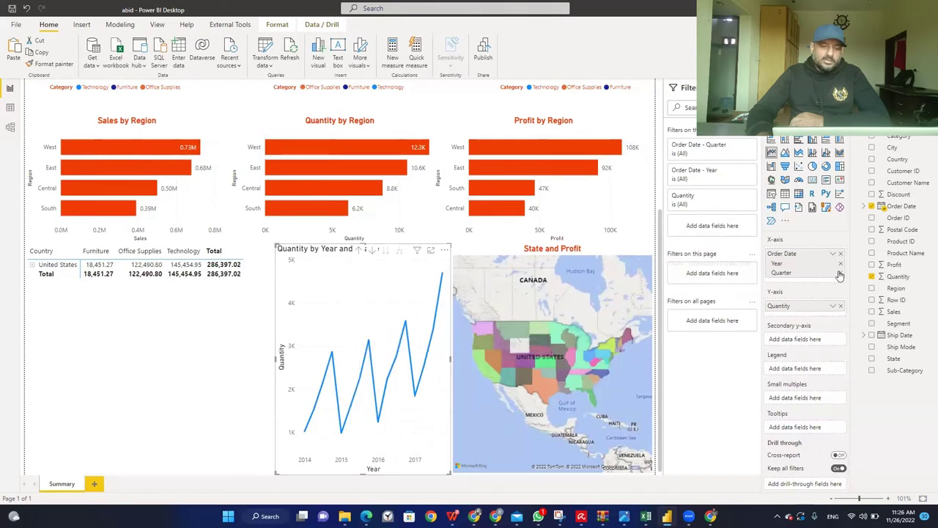
drag(350, 324, 349, 337)
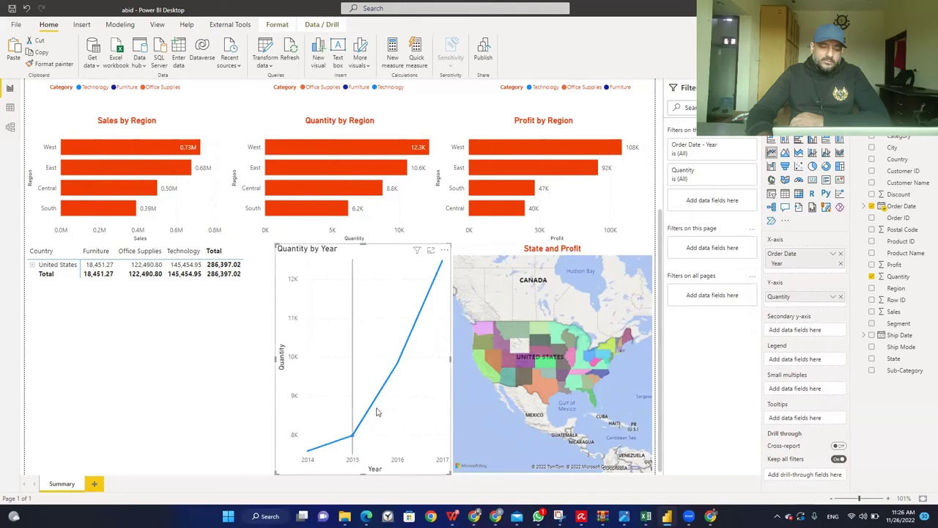
mouse_move(392, 386)
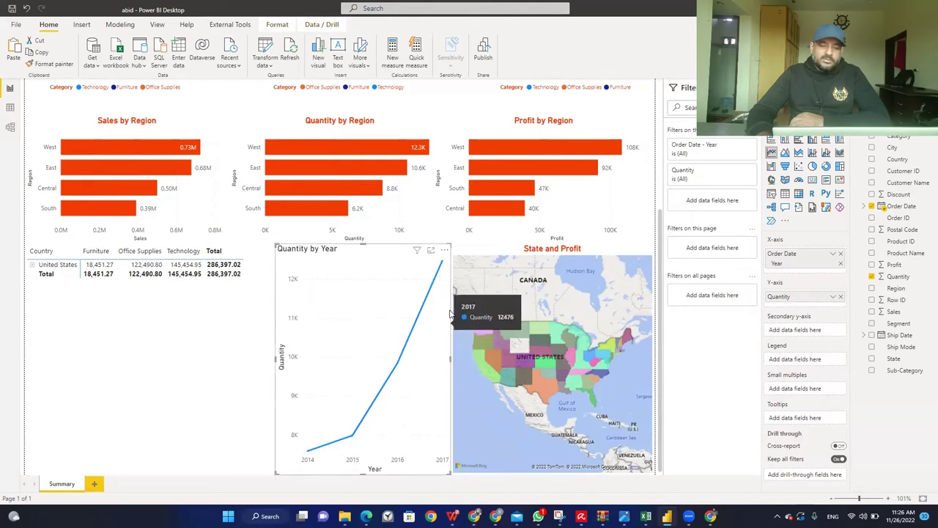
mouse_move(340, 378)
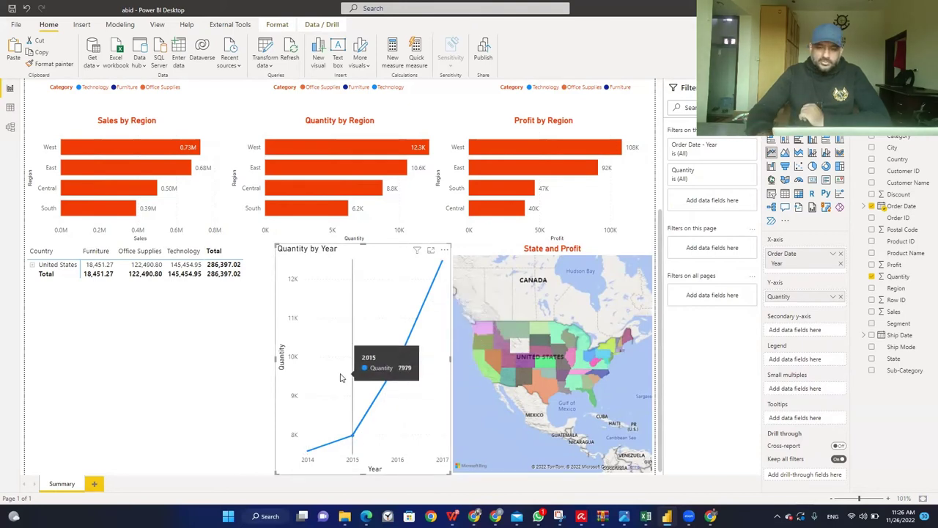
- Switch the line chart's X-axis from Date Hierarchy to plain Order Date and widen the chart toward the matrix
click(832, 254)
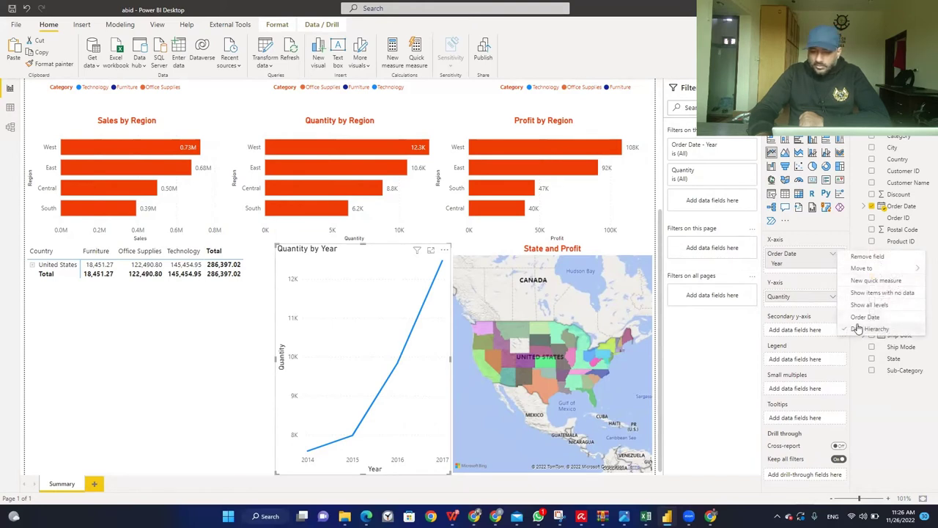
key(Return)
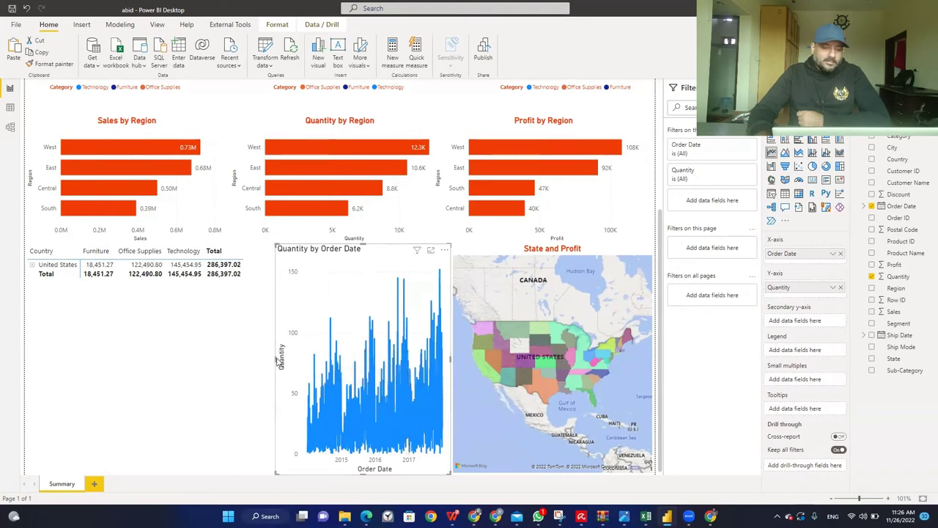
drag(275, 358, 261, 357)
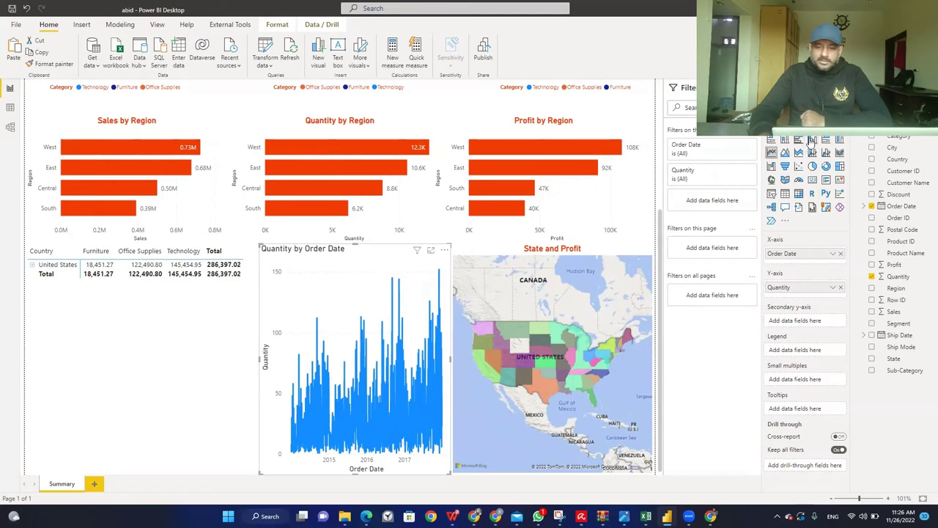
- Convert the line chart to a clustered column chart and group Order Date by Year and Quarter only
click(832, 253)
click(869, 327)
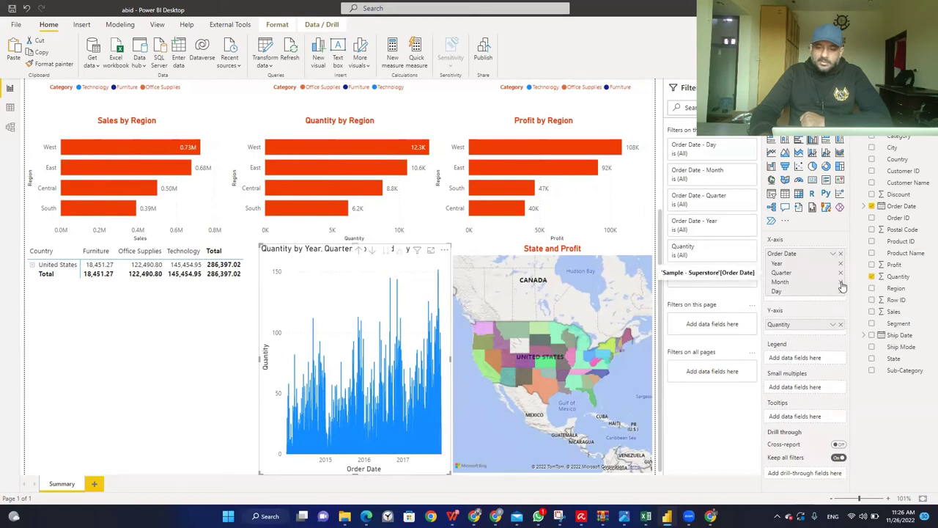
click(841, 282)
click(841, 282)
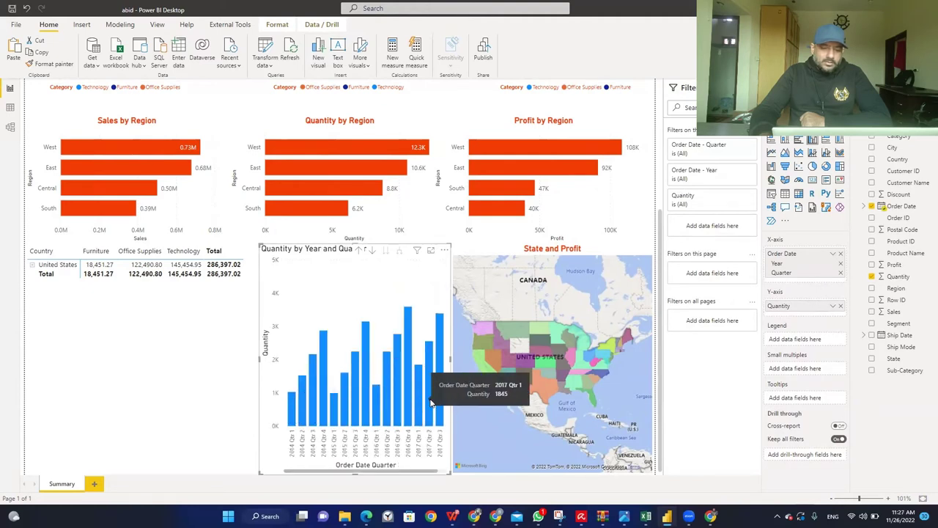
- Restore the full Date Hierarchy on the column chart's X-axis and drill up to the Year level
click(834, 255)
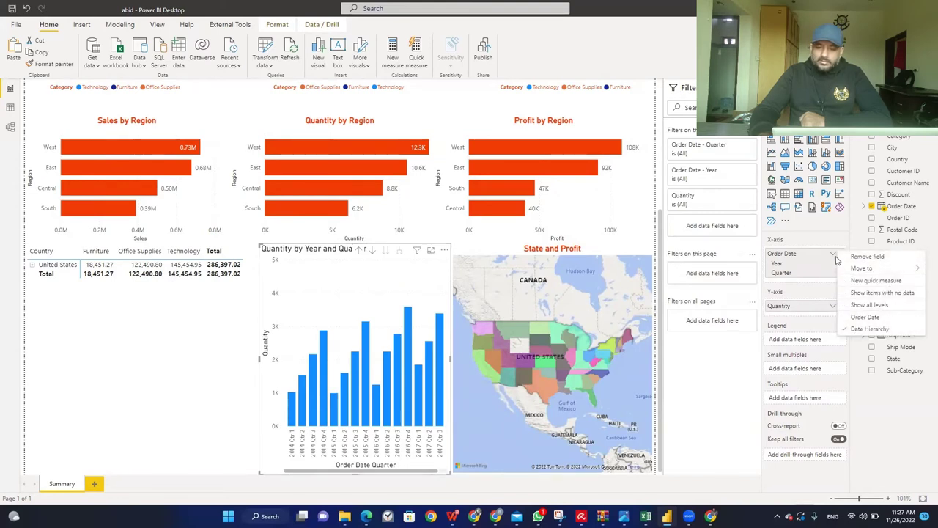
click(861, 316)
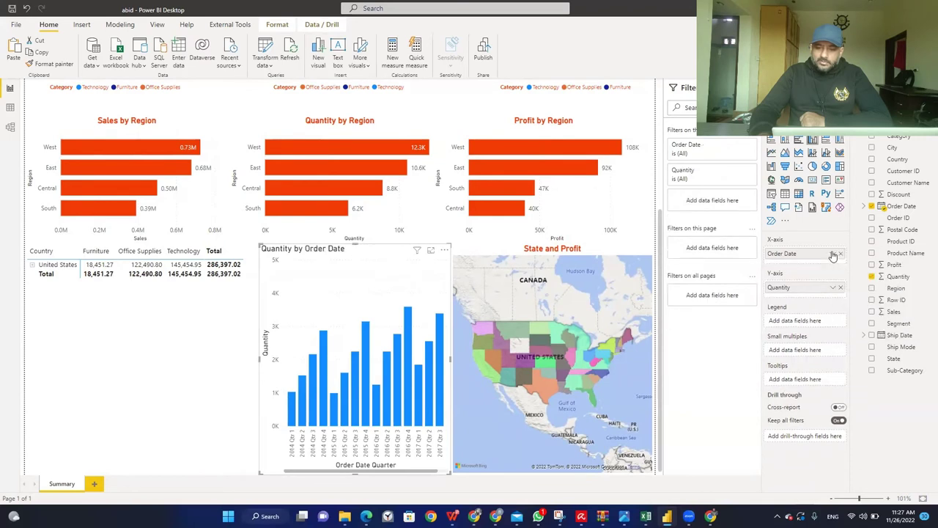
click(833, 255)
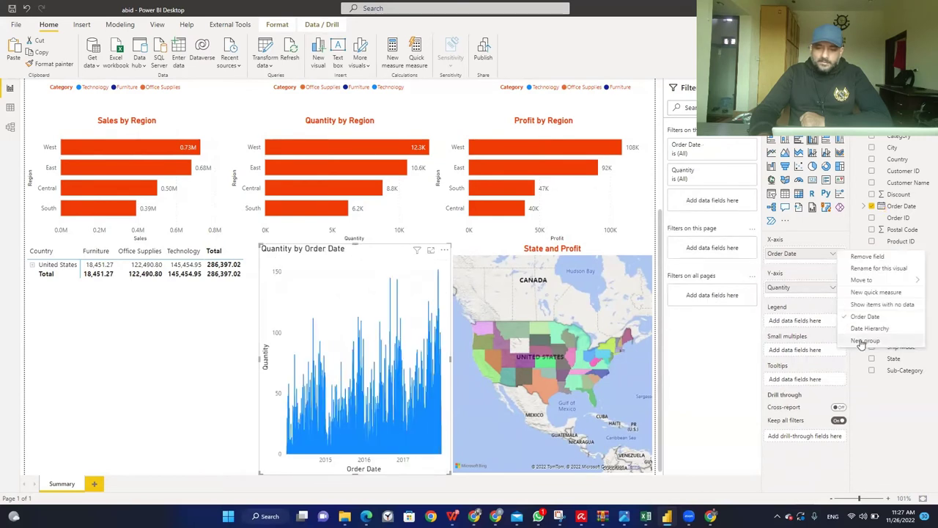
click(865, 328)
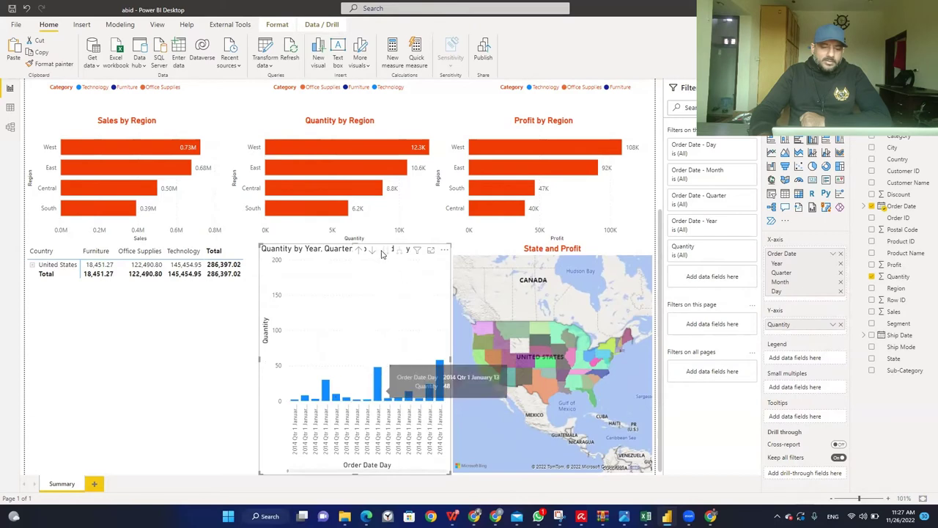
click(357, 250)
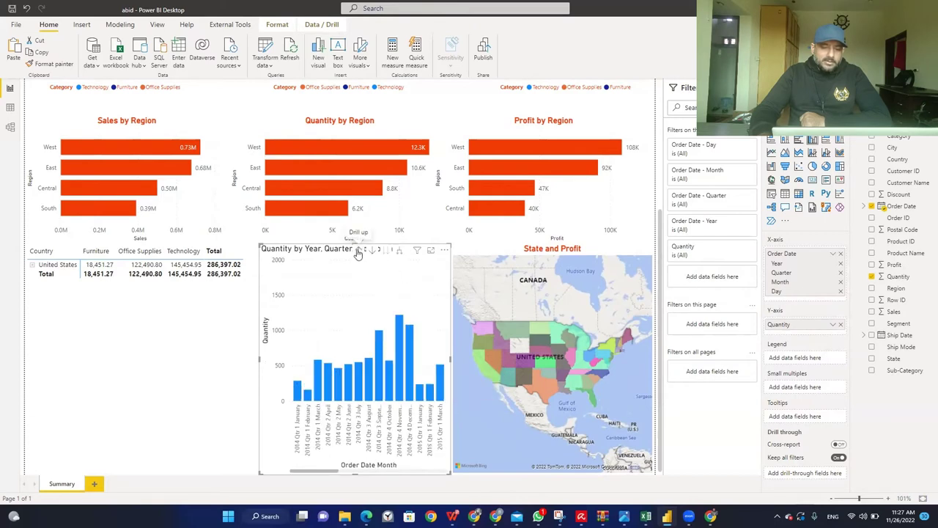
click(358, 251)
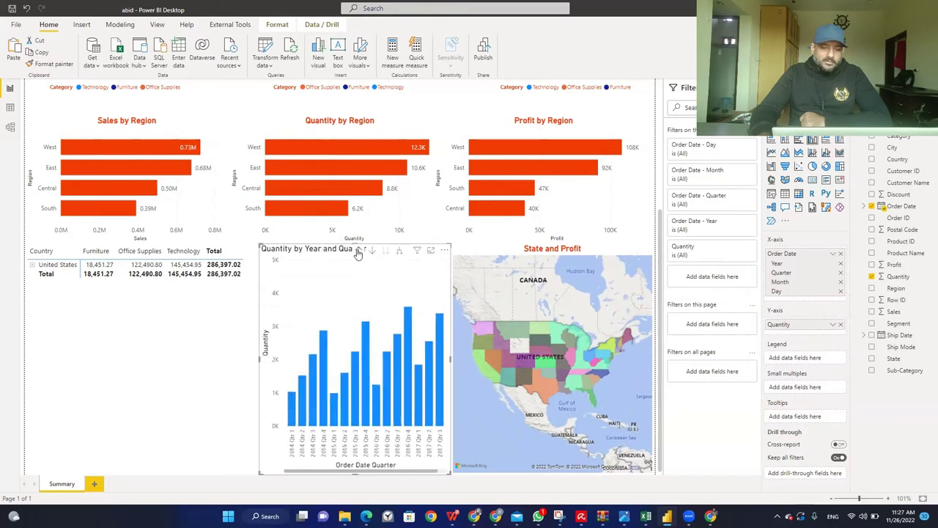
click(357, 250)
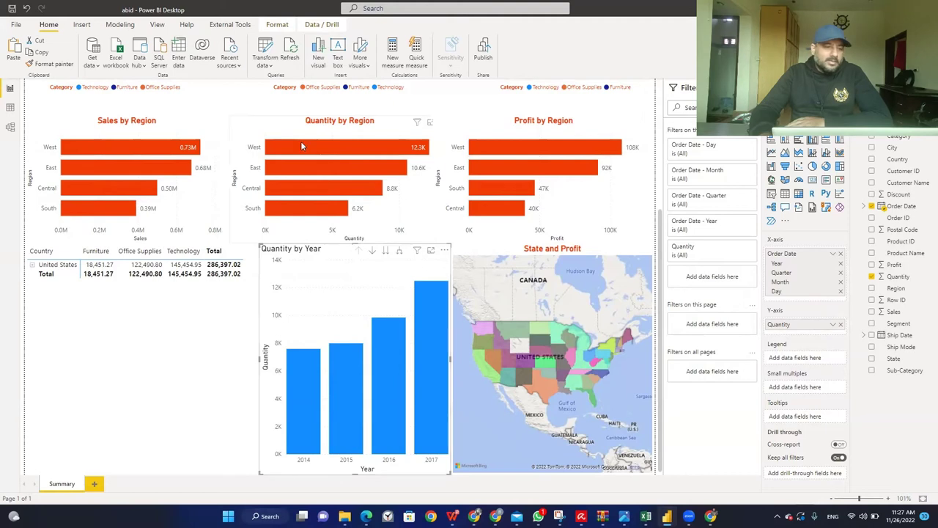
- Copy the Sales by Region chart's formatting onto the Quantity by Year column chart with Format Painter
click(169, 126)
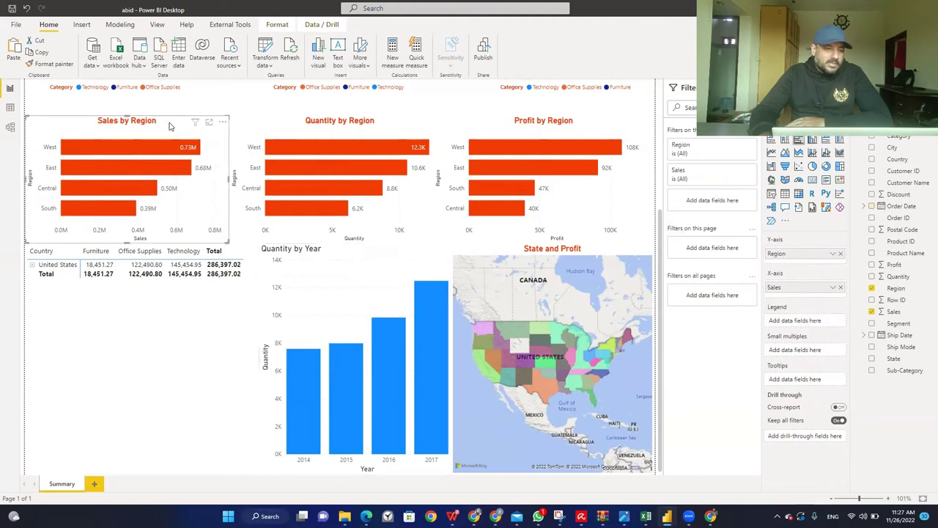
click(41, 66)
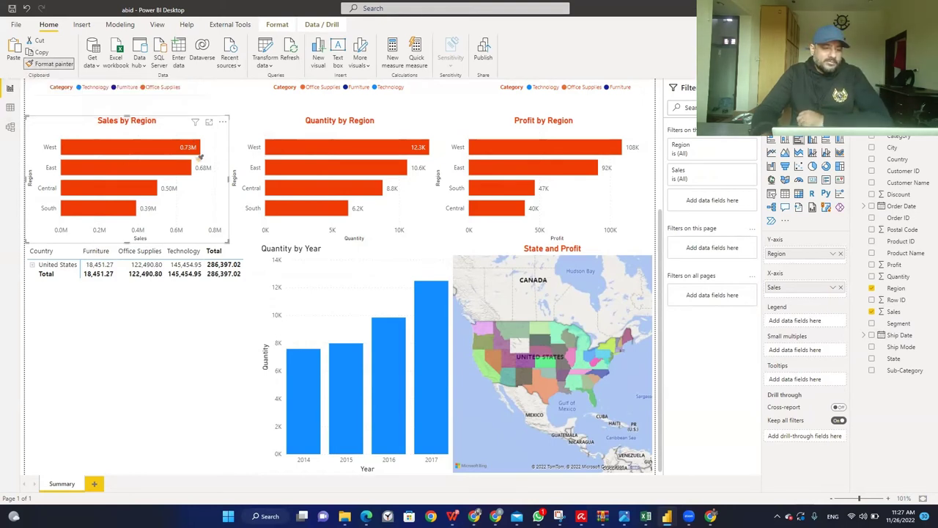
click(353, 294)
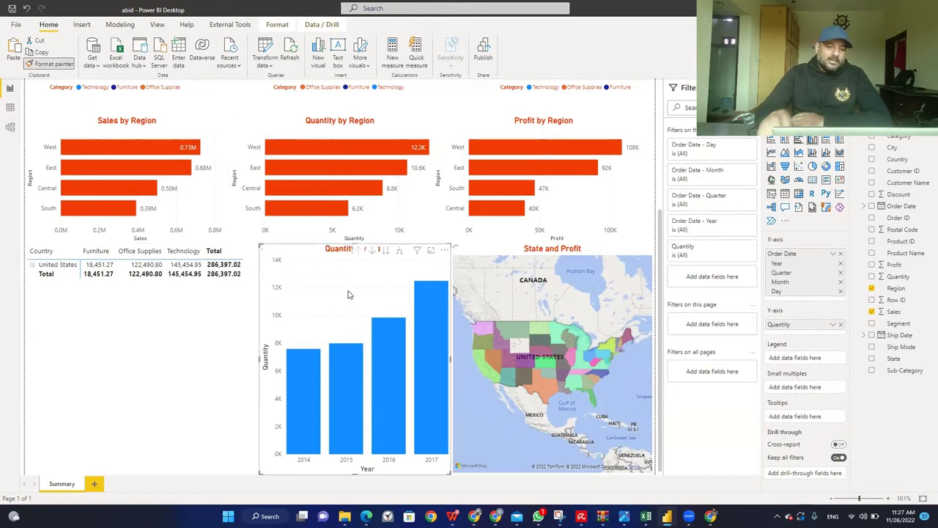
- Apply the copied formatting to the Quantity by Year column chart and add Category as its legend, giving stacked columns
click(422, 333)
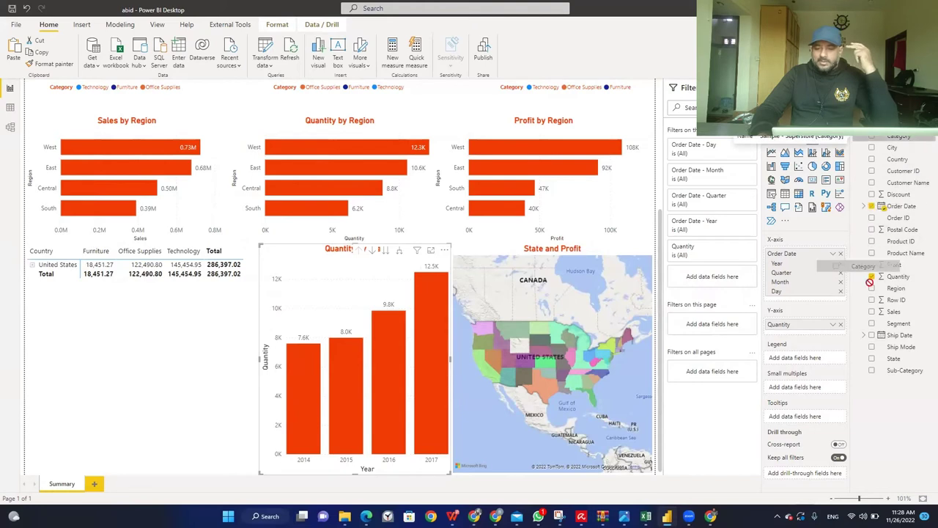
drag(464, 396, 444, 388)
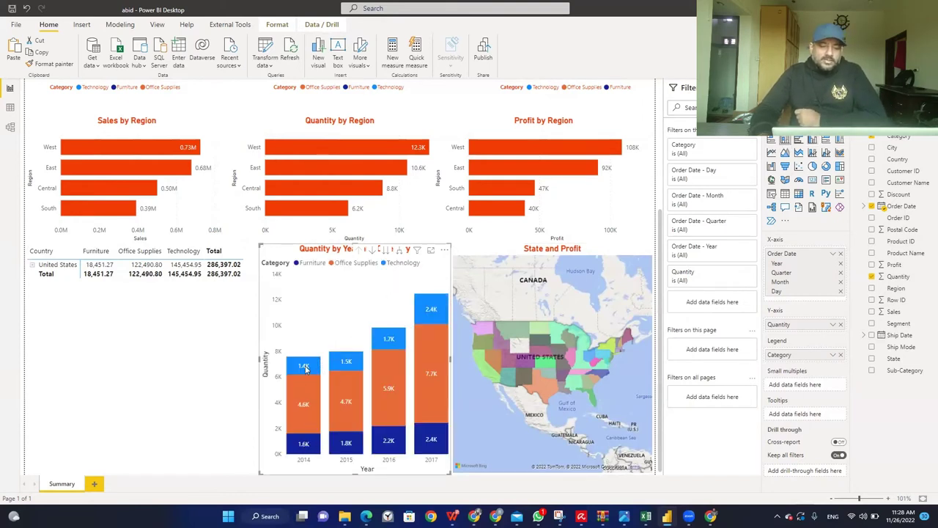
- Examine the quantities per category and year in the stacked column chart's tooltips
mouse_move(441, 308)
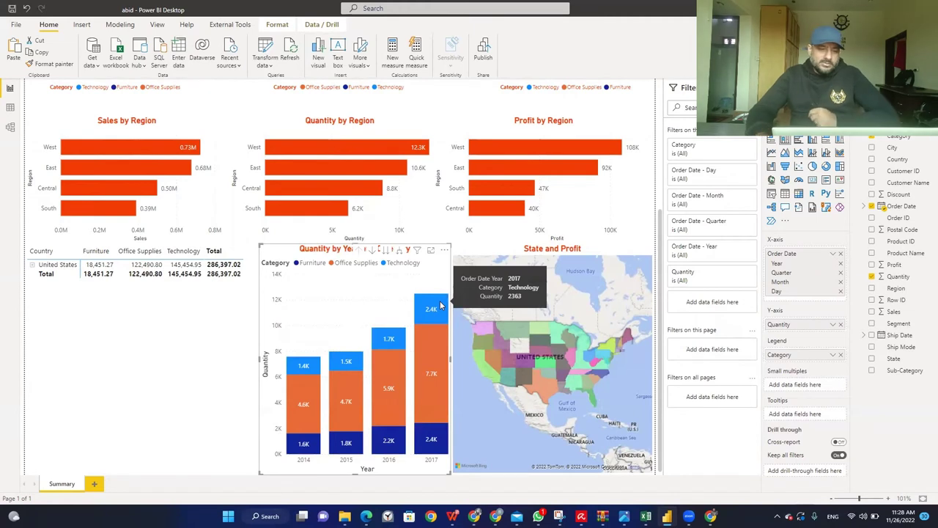
mouse_move(296, 370)
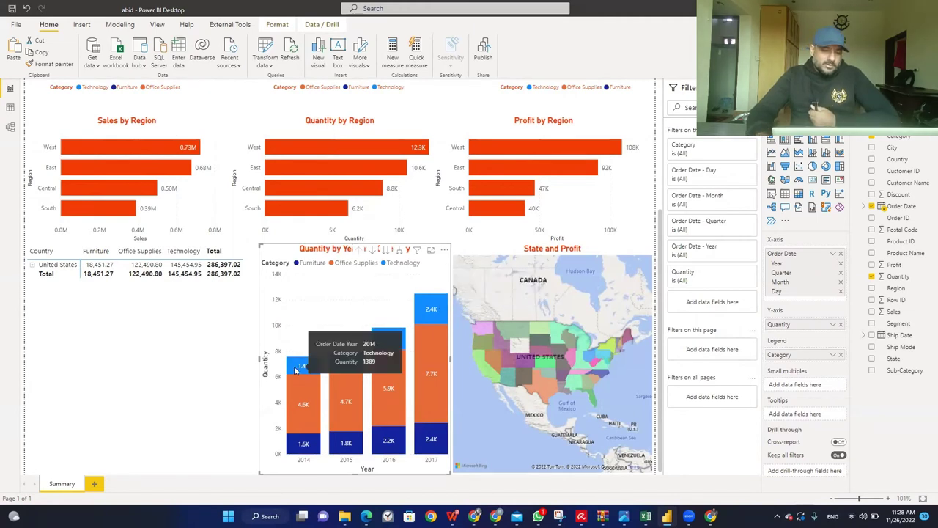
mouse_move(291, 391)
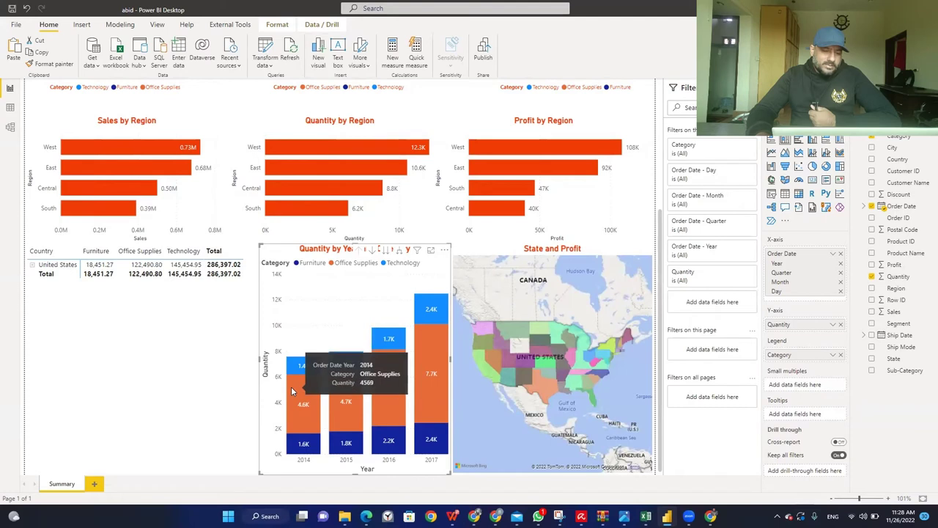
mouse_move(293, 447)
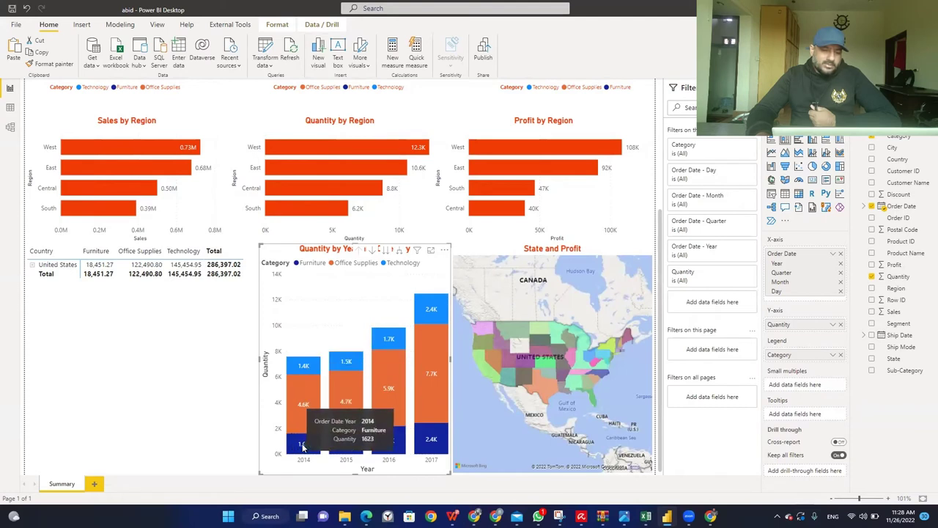
mouse_move(425, 363)
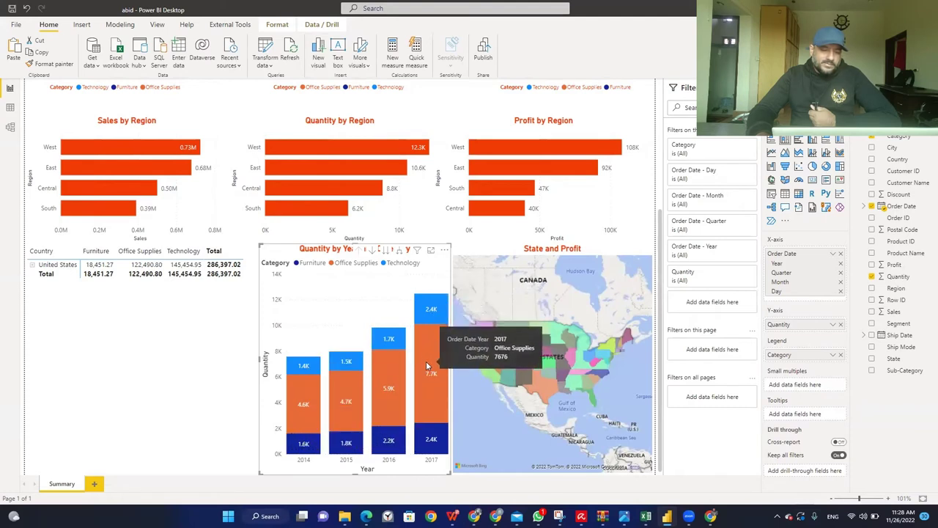
mouse_move(402, 378)
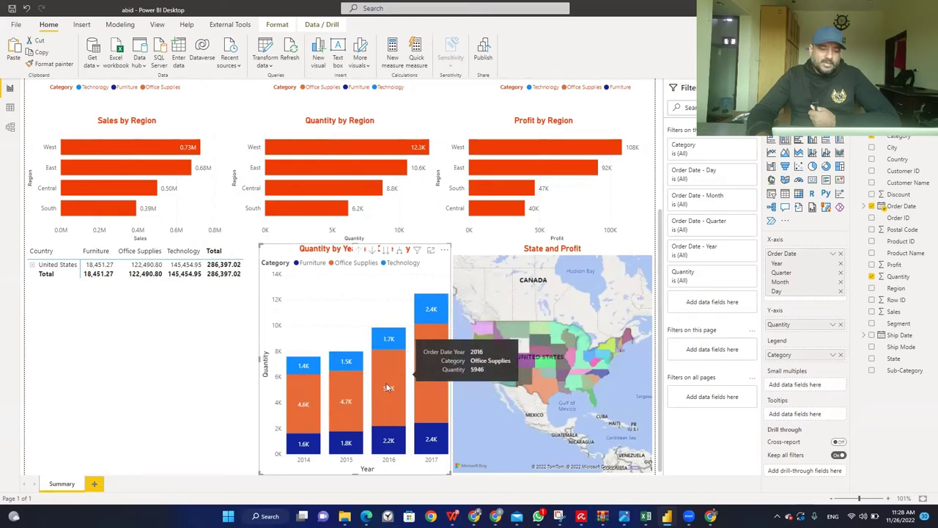
mouse_move(422, 407)
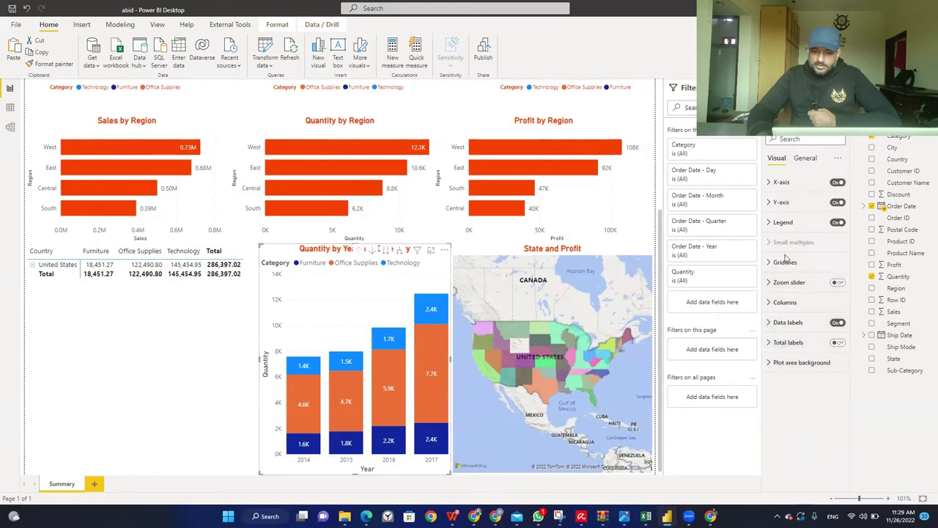
- Set the Quantity by Year and Category chart's legend position to Bottom center
click(778, 222)
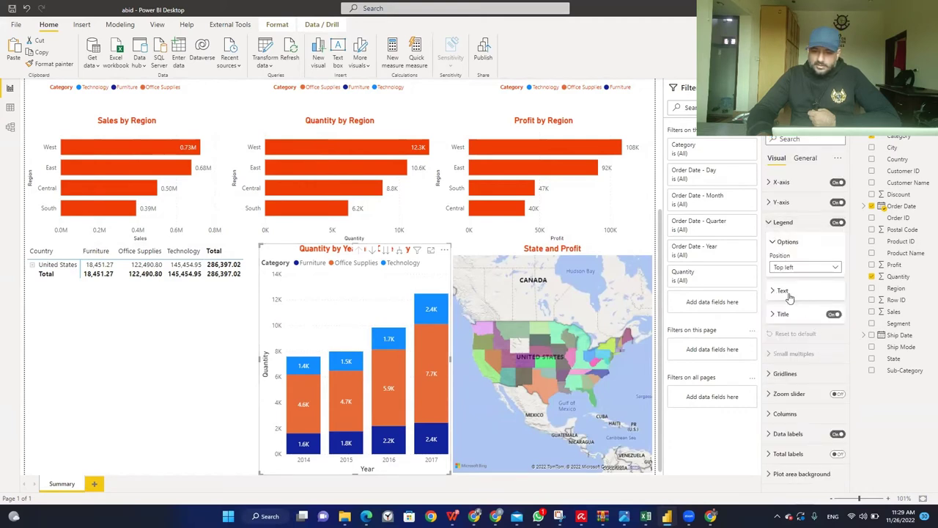
click(815, 268)
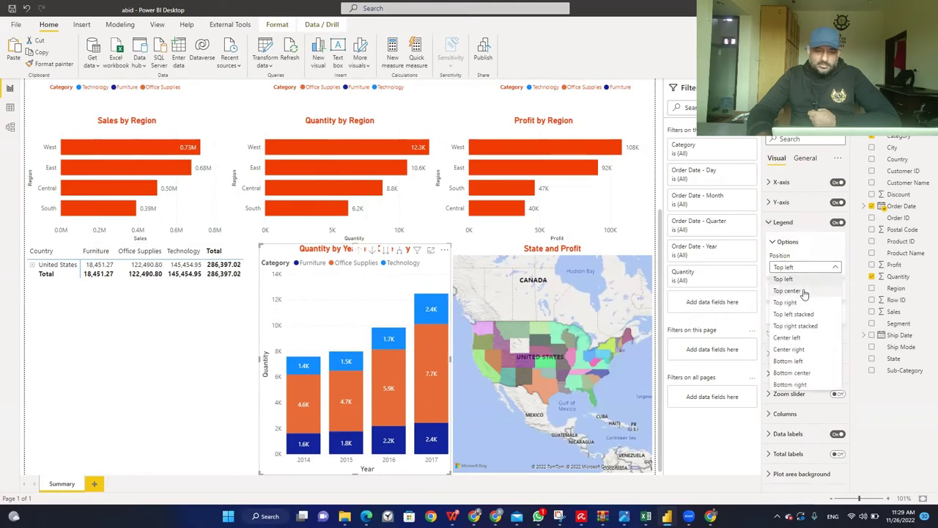
key(Down)
key(Return)
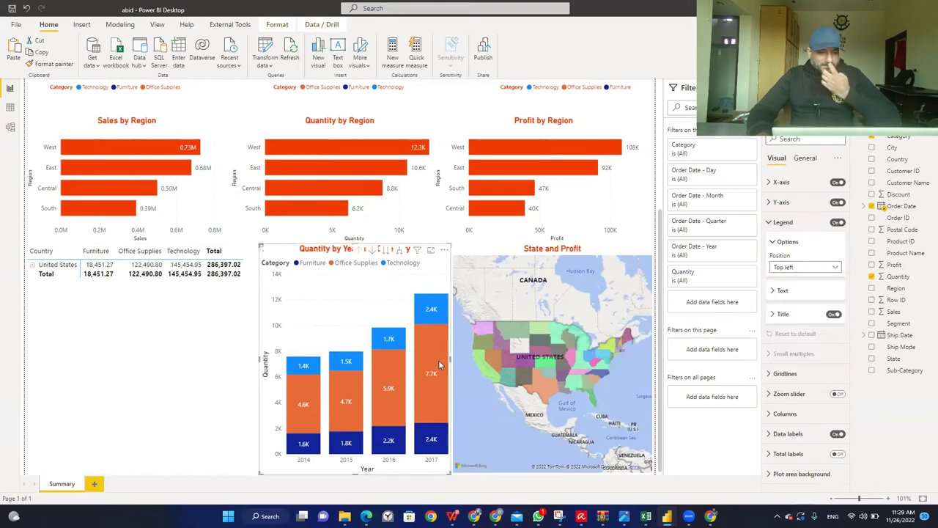
scroll(393, 301, up, 5)
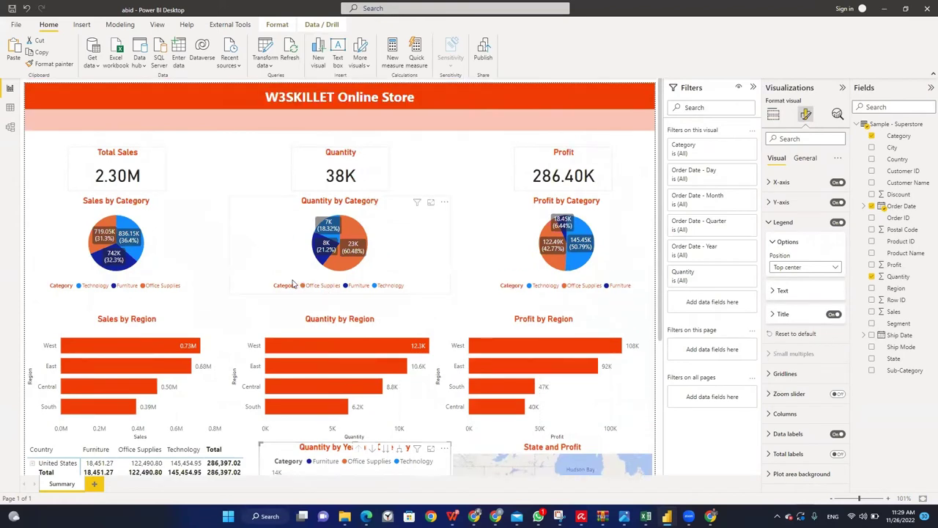
click(782, 268)
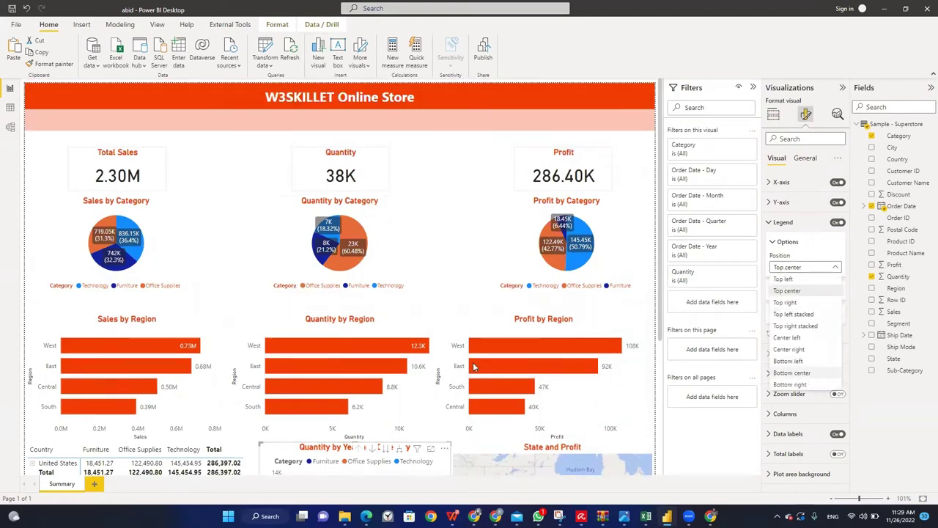
scroll(473, 367, down, 3)
scroll(410, 359, down, 1)
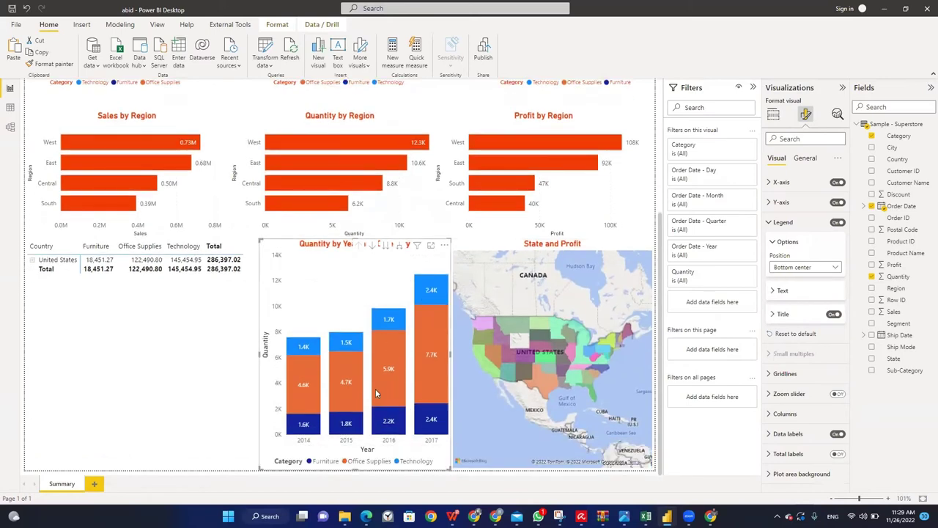
- Collapse the United States row in the profit matrix and view the matrix's field assignments
click(136, 340)
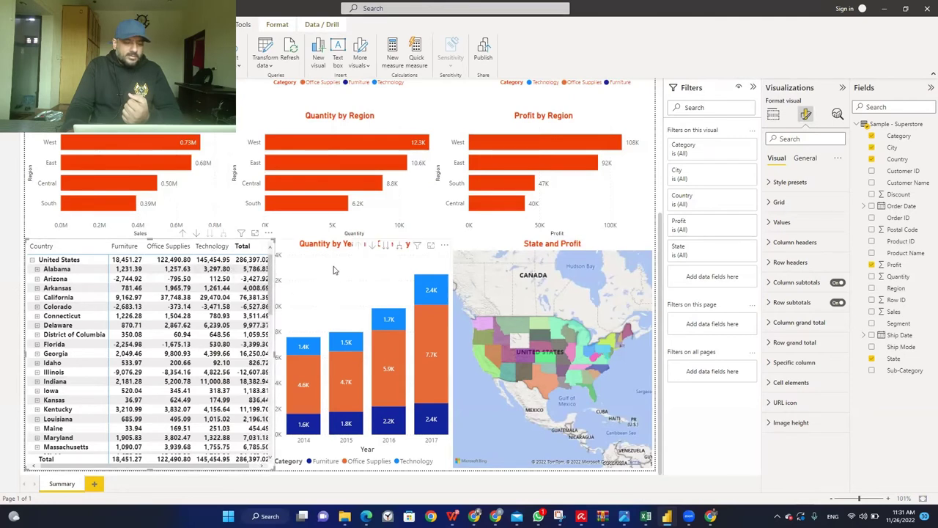
click(32, 259)
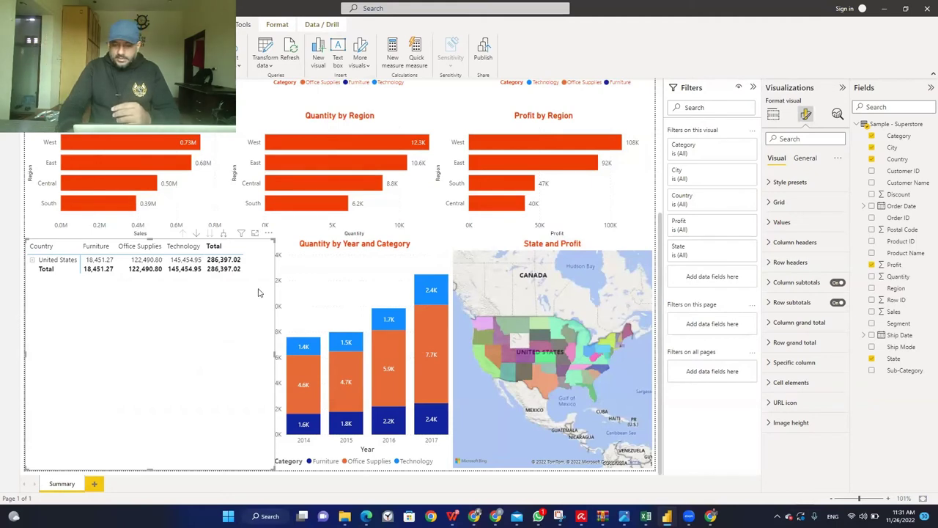
click(773, 115)
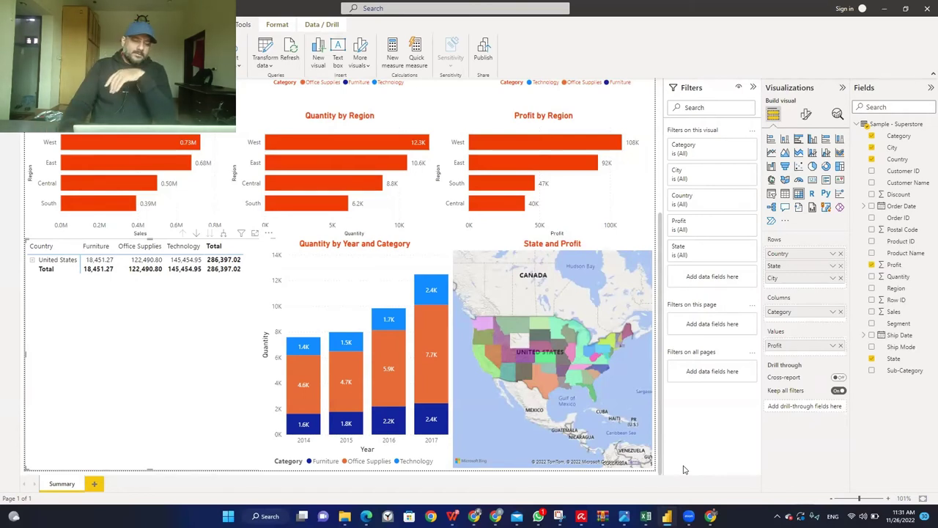
- Turn on conditional font color for the matrix's Profit values and expand the United States row into its states
click(78, 315)
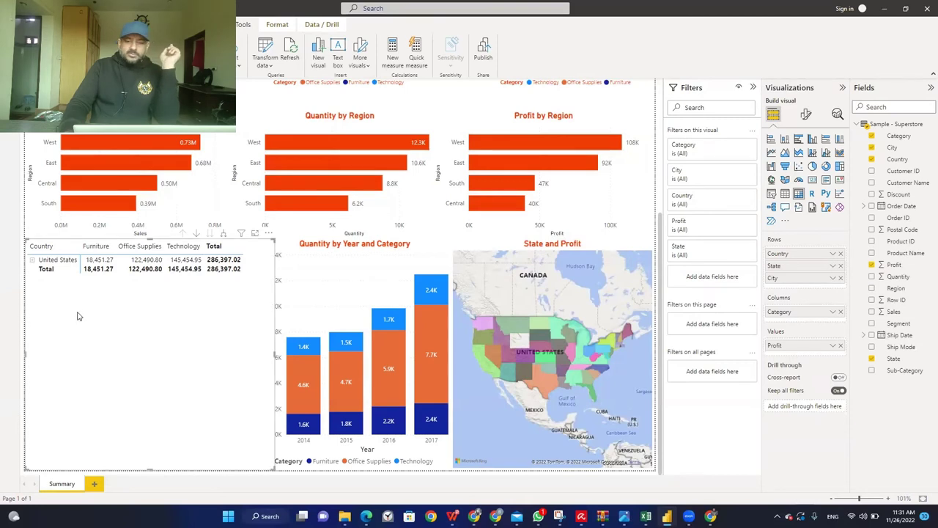
click(805, 114)
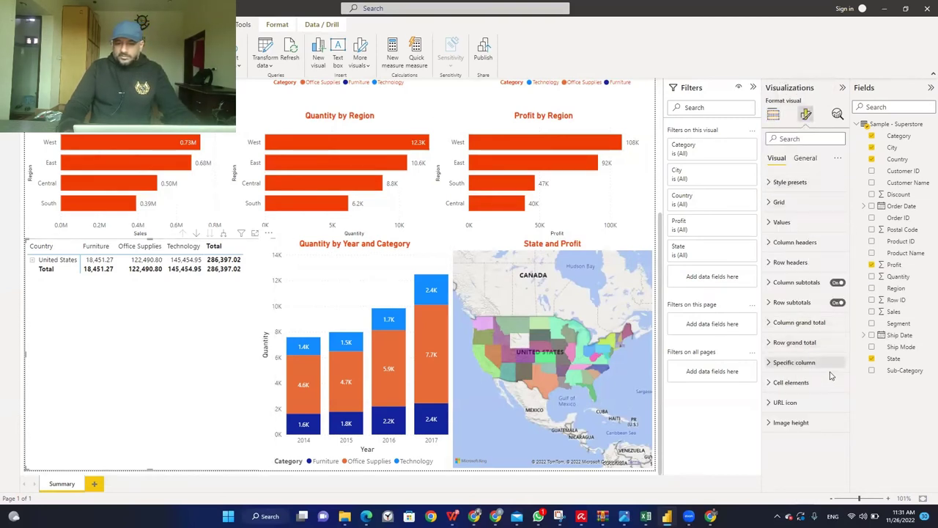
click(772, 382)
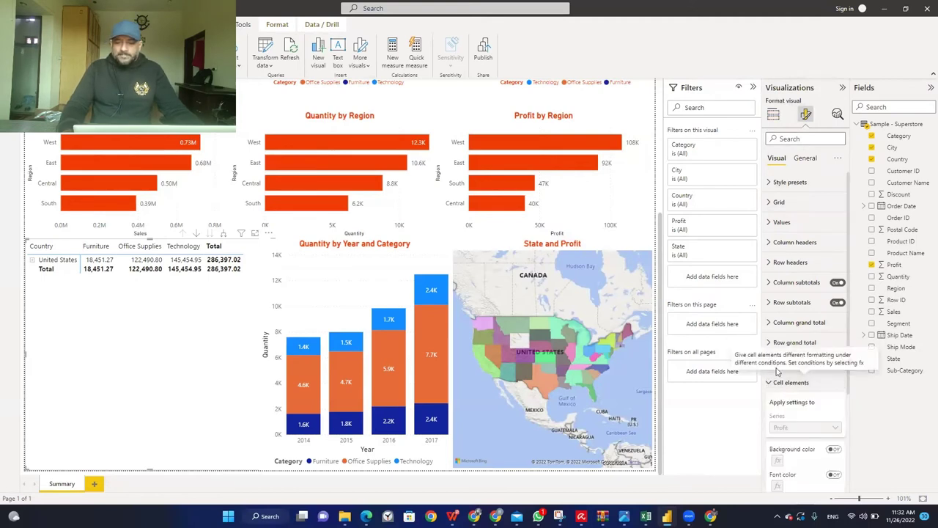
scroll(795, 403, down, 3)
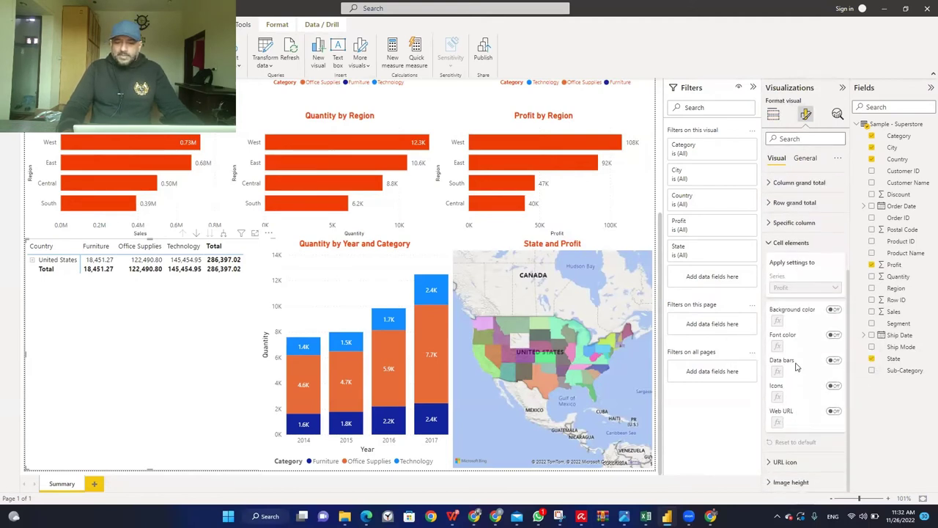
click(833, 335)
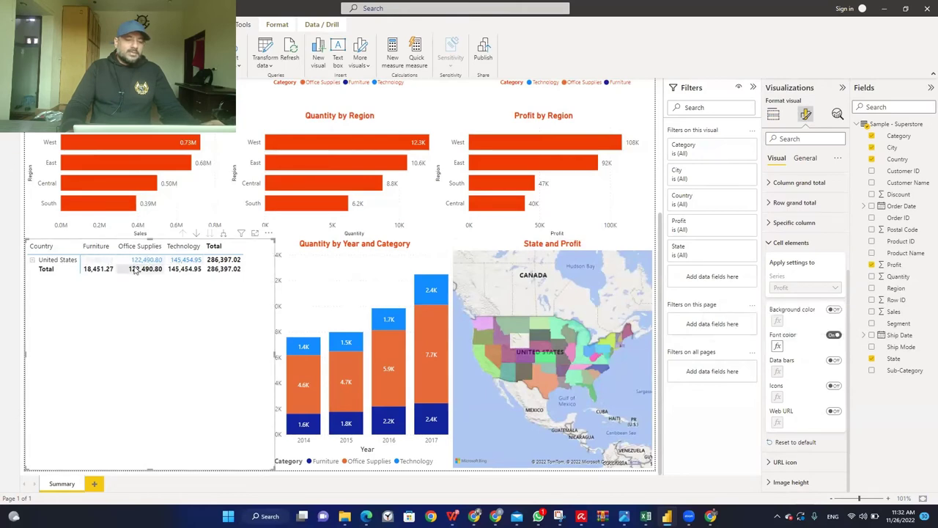
click(32, 260)
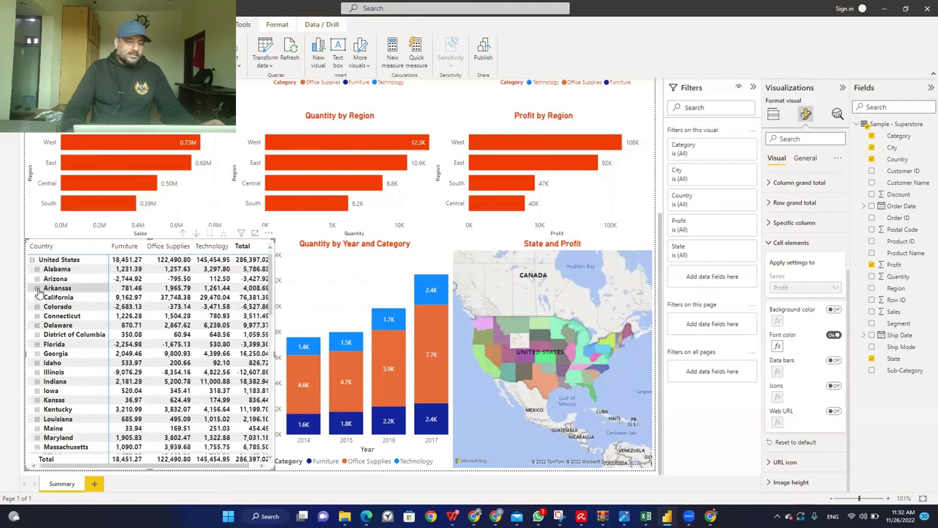
click(37, 288)
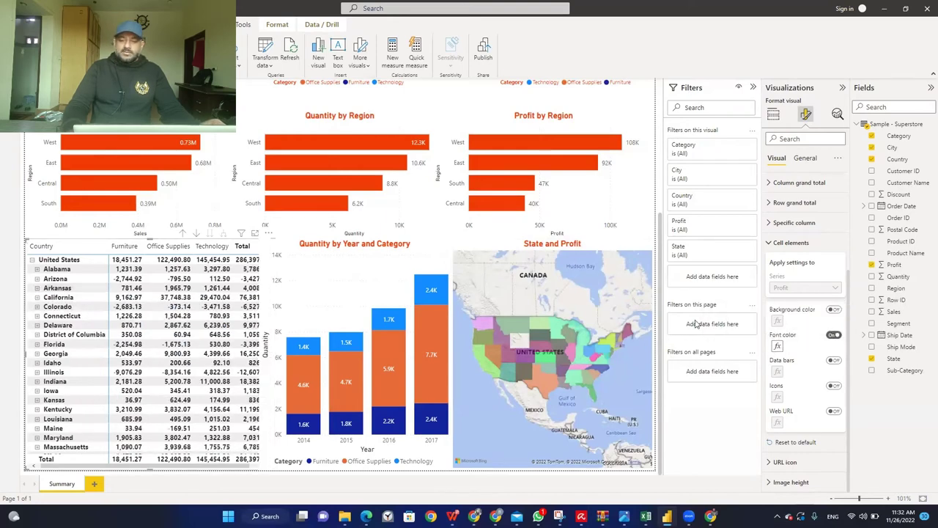
- Set the Profit font color formatting to the Rules style and apply it to Values and totals, summarized by Sum
click(777, 346)
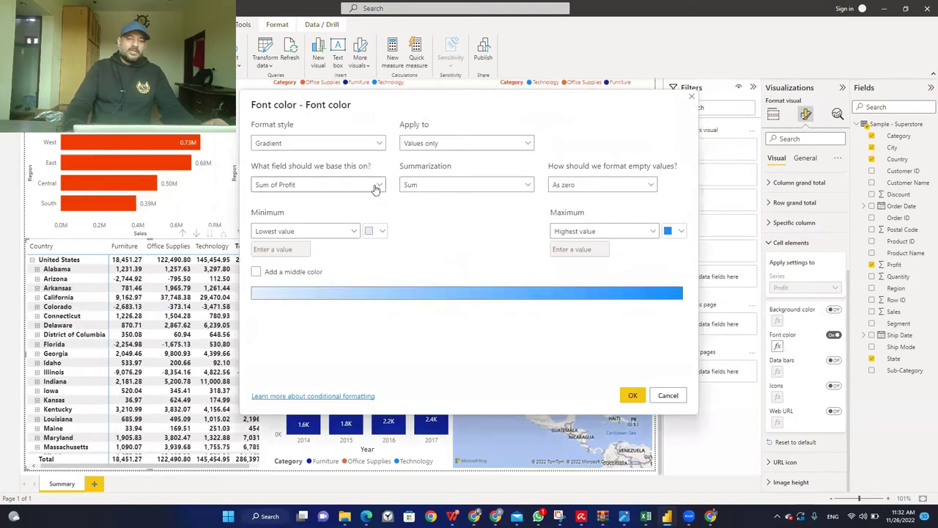
click(305, 143)
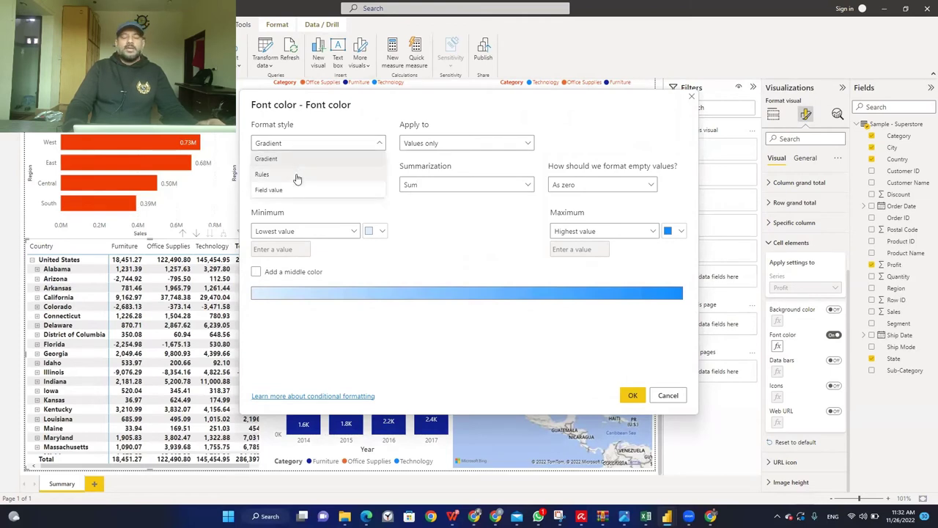
click(297, 175)
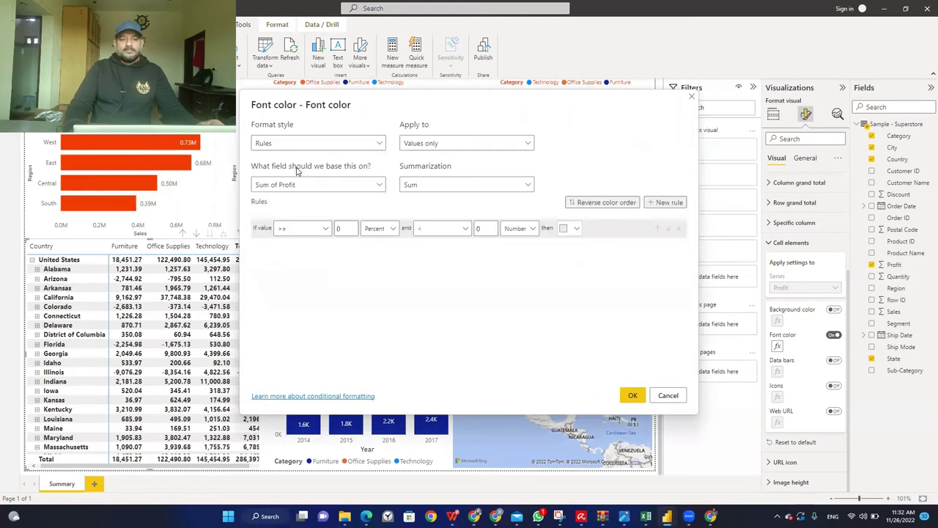
click(424, 144)
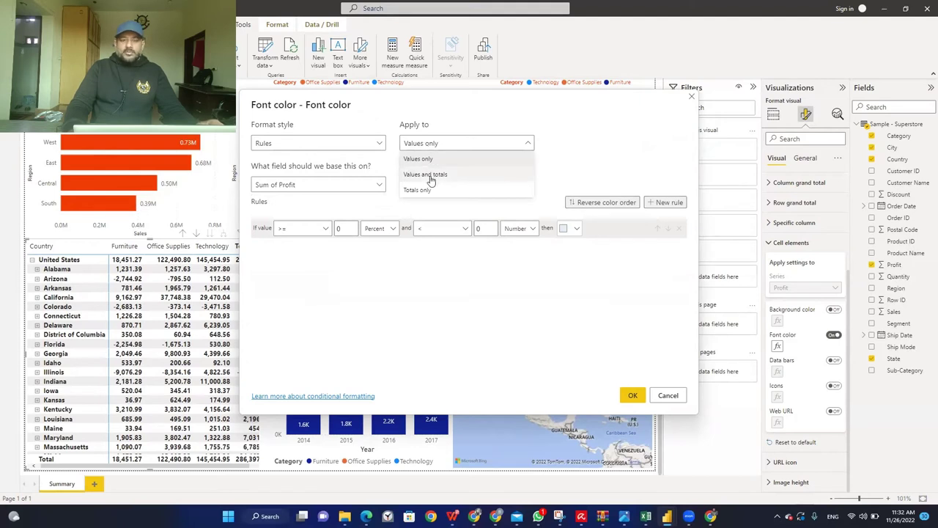
click(427, 176)
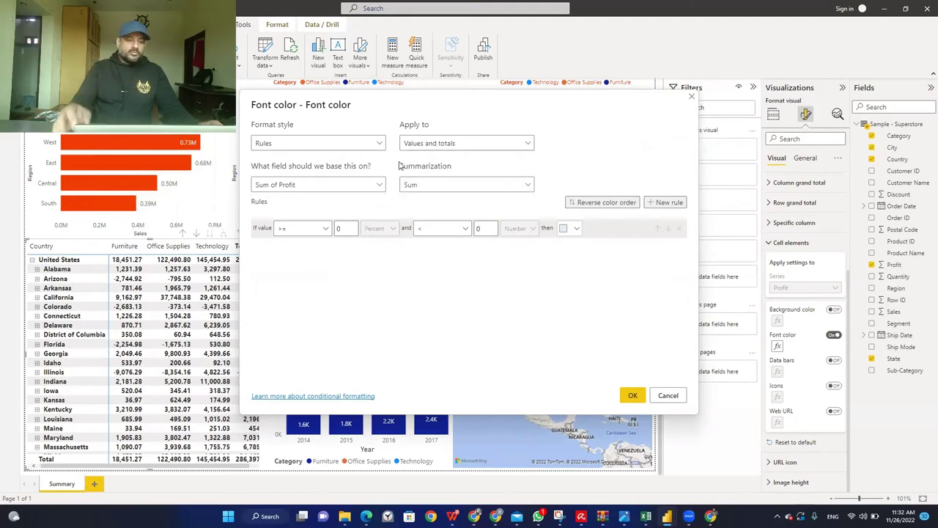
click(454, 184)
click(456, 186)
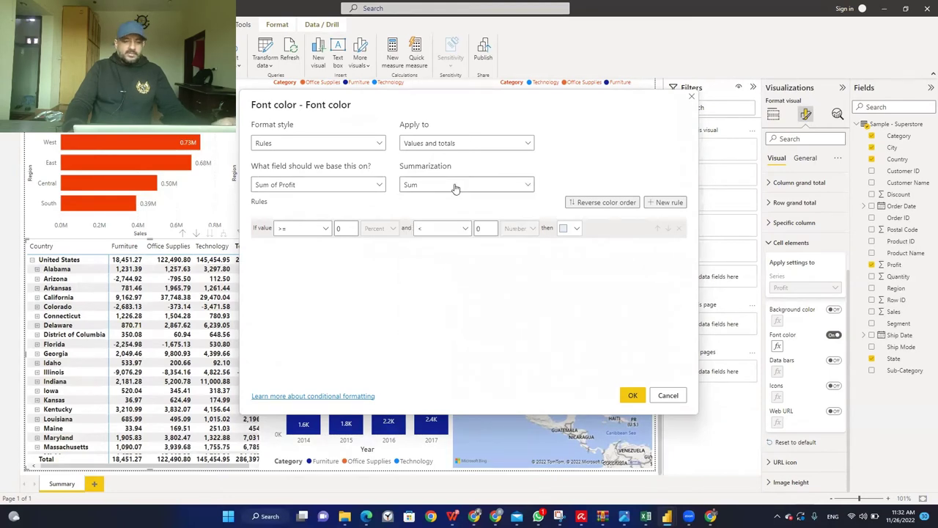
- Clear the lower limit of the font color rule and enter 0 again, keeping the >= operator
click(290, 231)
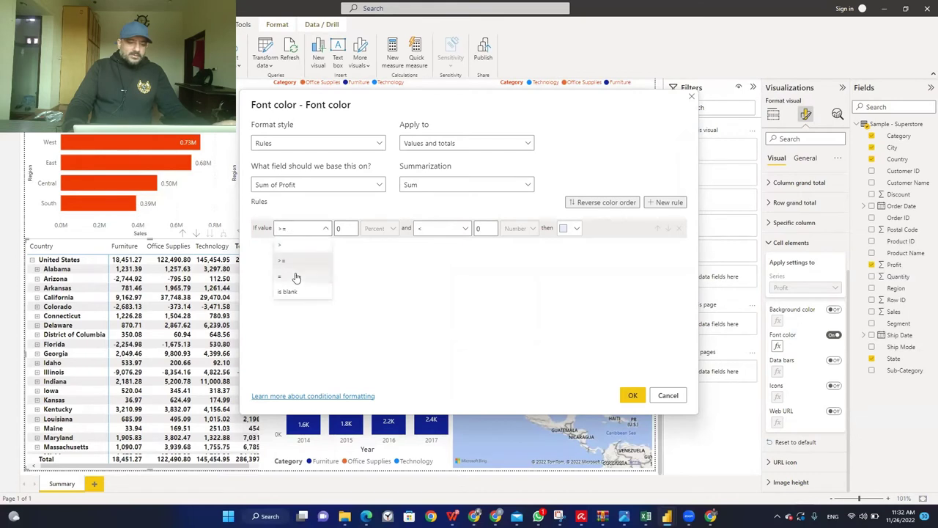
click(345, 230)
click(345, 230)
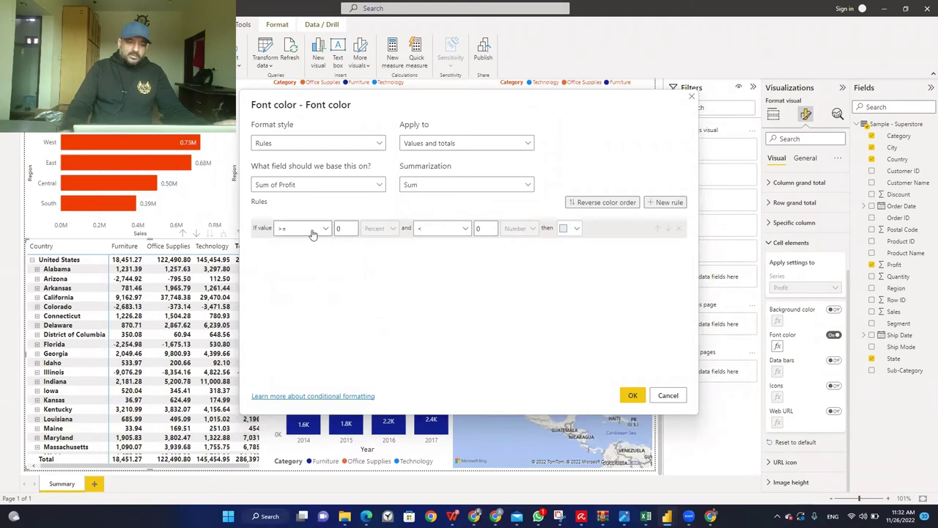
key(BackSpace)
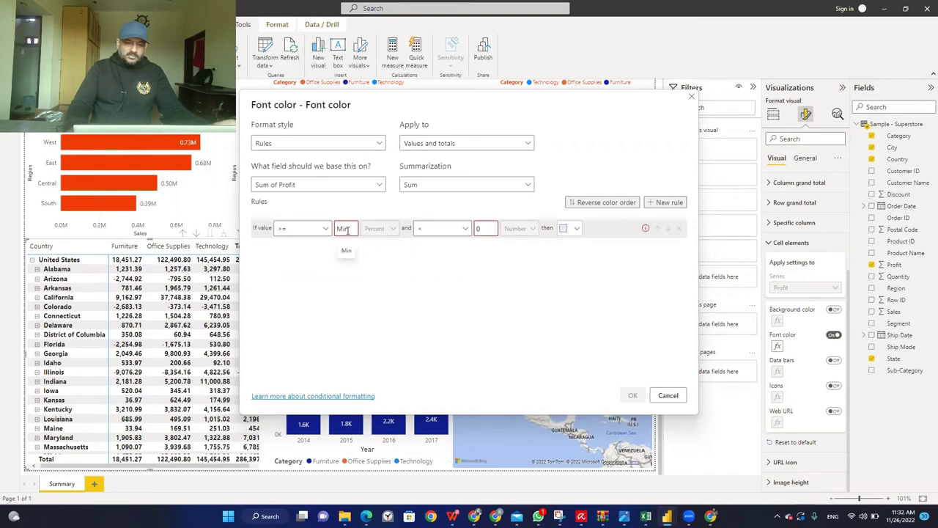
text(0)
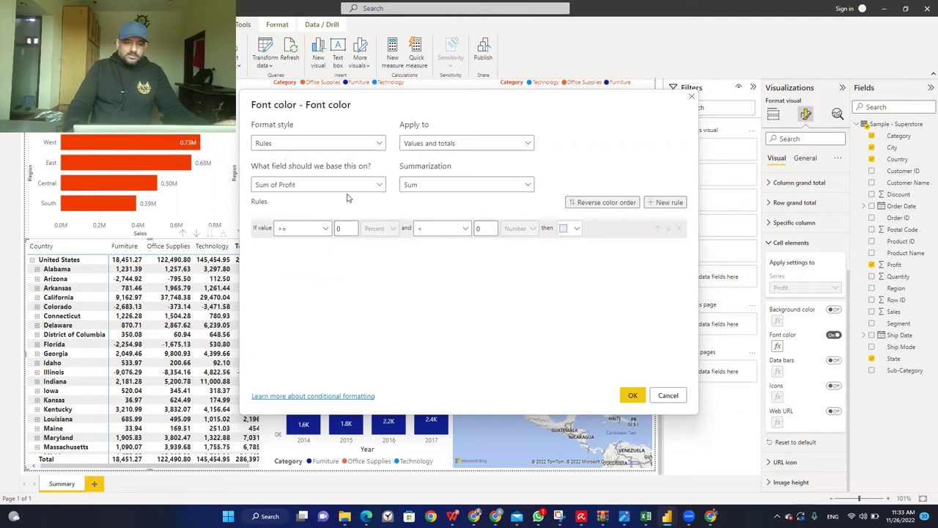
- Switch the font color rule's lower limit from Percent to Number and keep the formatting applied to Values and totals
click(425, 144)
click(425, 160)
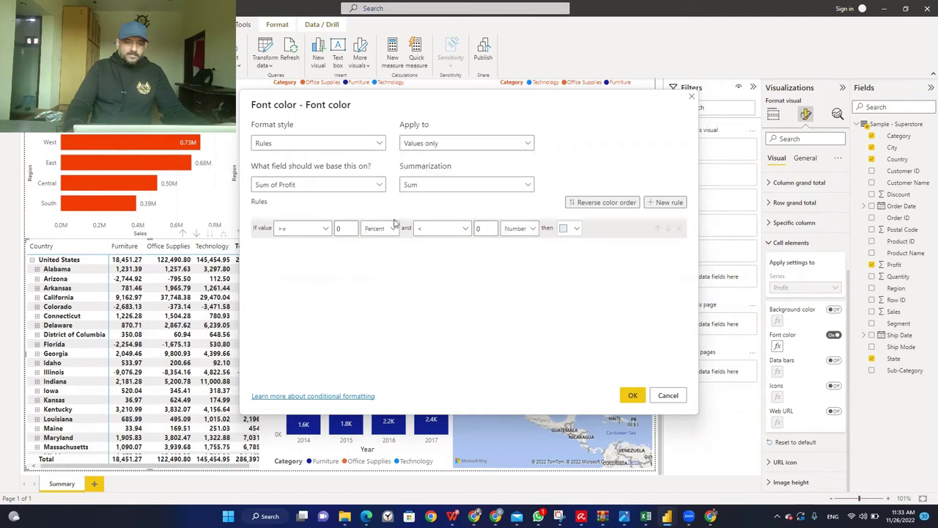
click(379, 228)
click(377, 247)
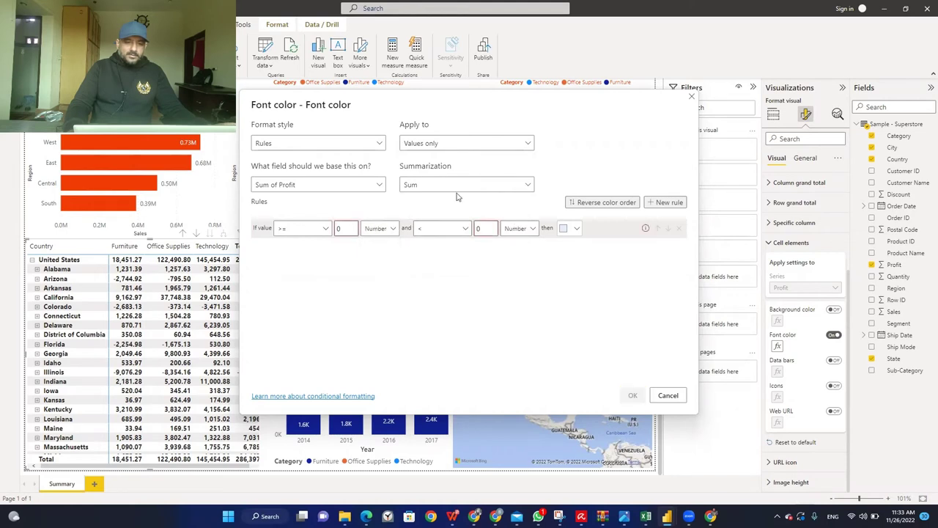
click(461, 144)
click(439, 176)
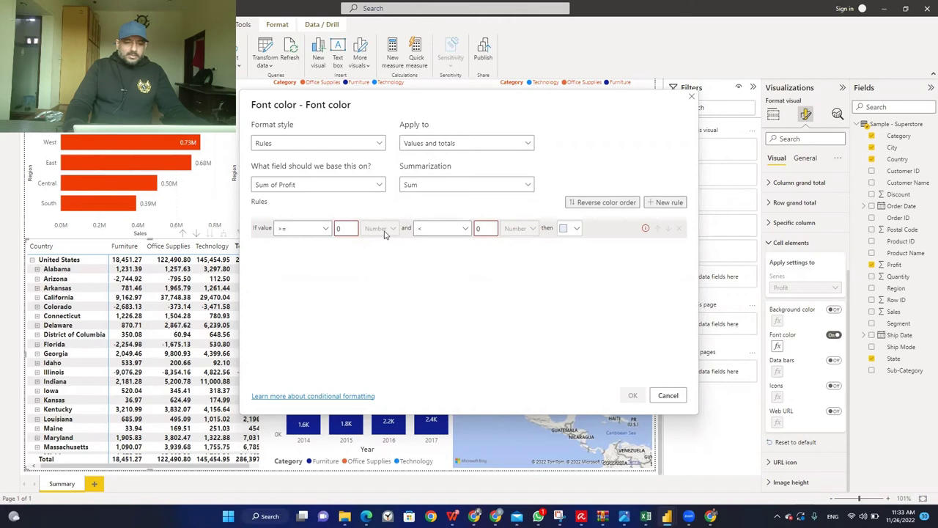
- Clear the first rule's lower limit so it uses Min, and color Profit values below 0 red with hex #FF0000
click(350, 228)
key(BackSpace)
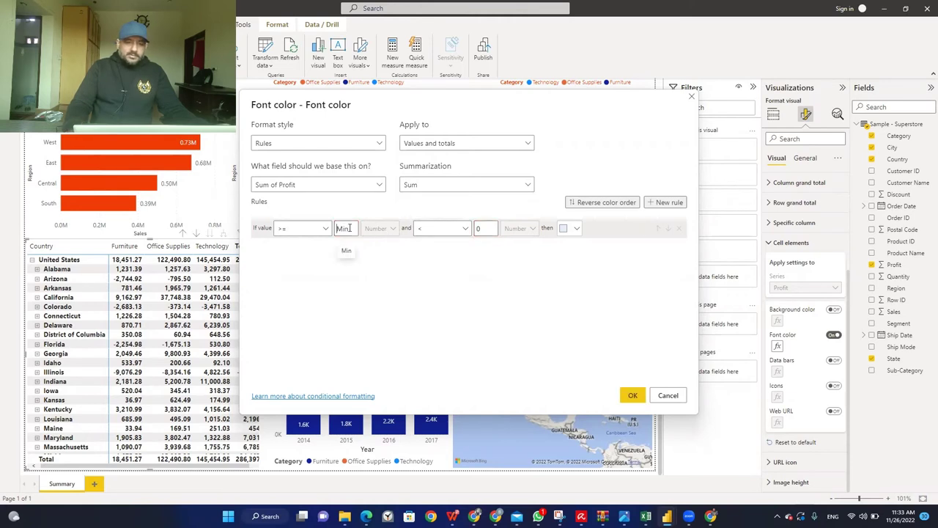
click(480, 229)
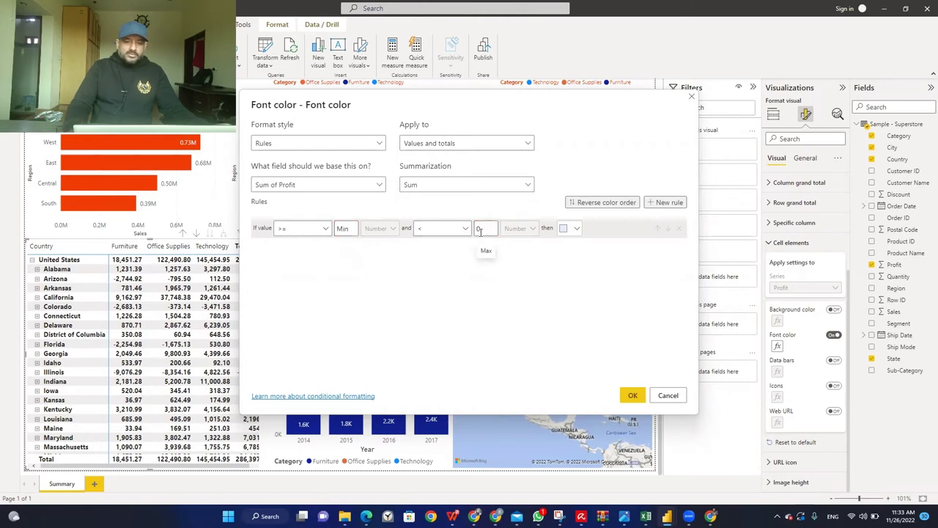
click(578, 229)
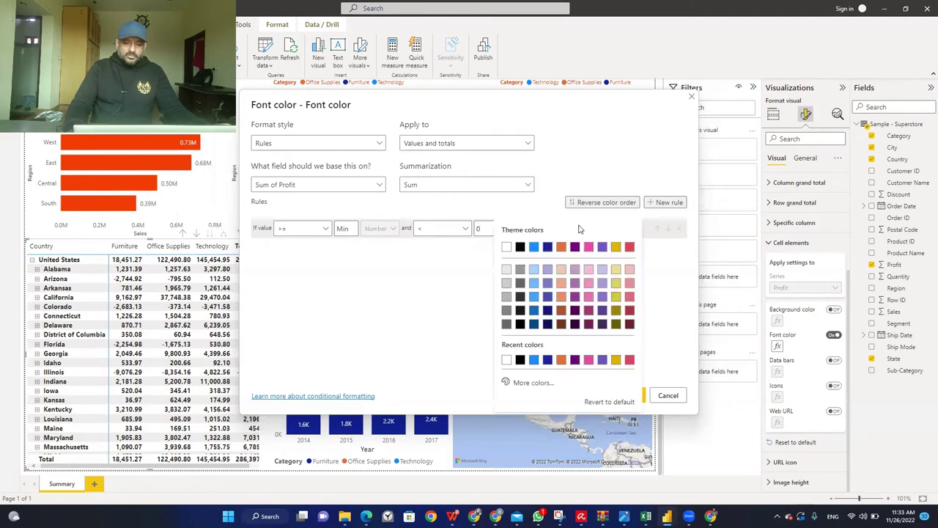
click(513, 382)
text(#)
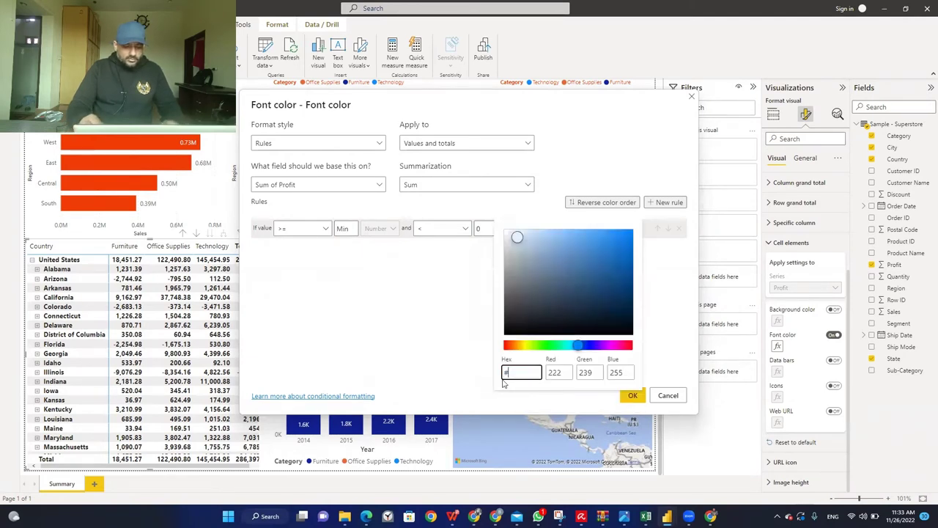
text(FF0000)
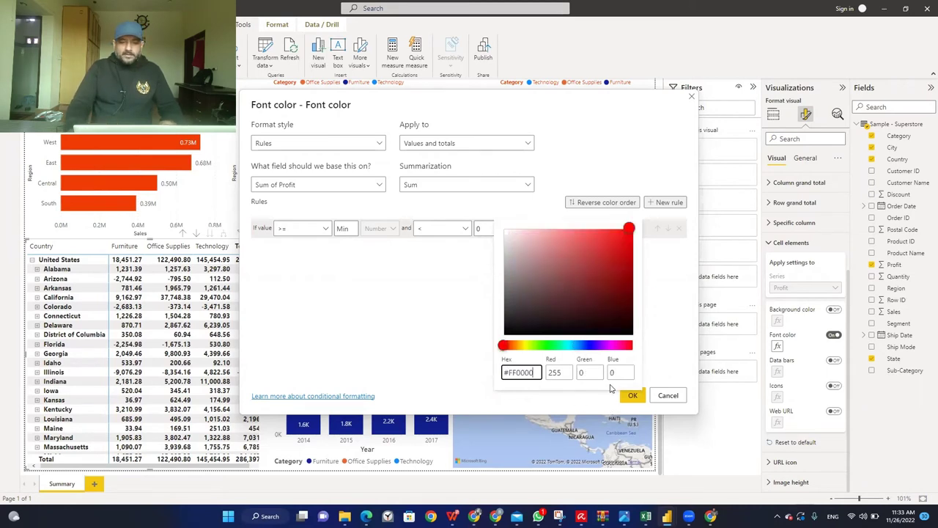
click(446, 341)
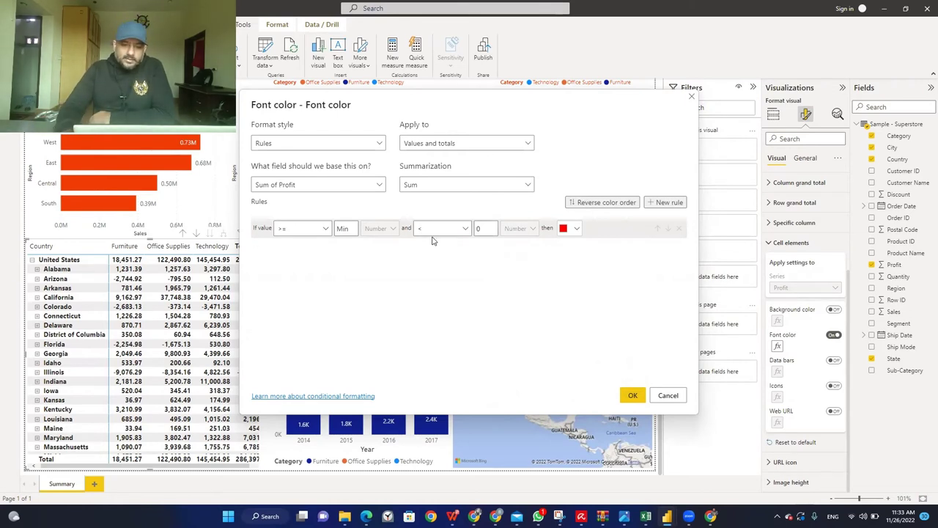
- Add a second font color rule for values >= 0 and <= 1000
click(656, 203)
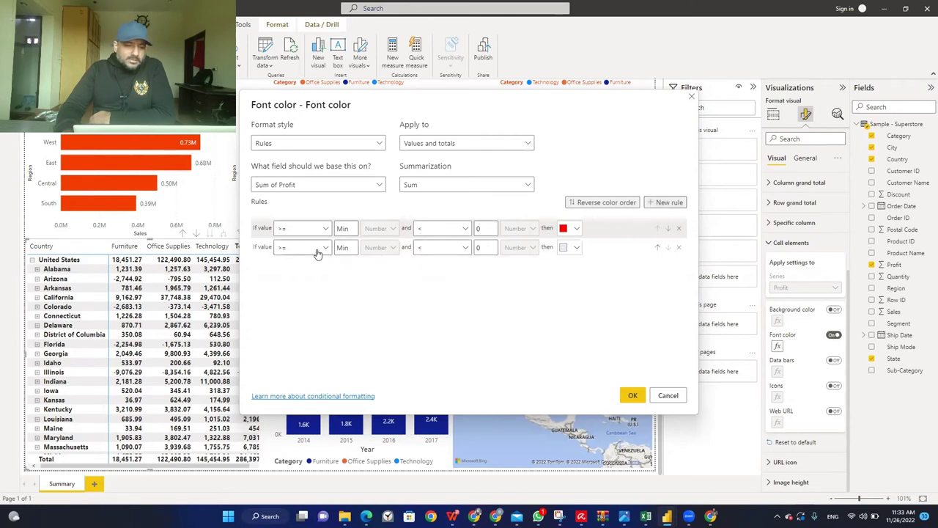
click(337, 247)
text(0)
click(487, 249)
text(1000)
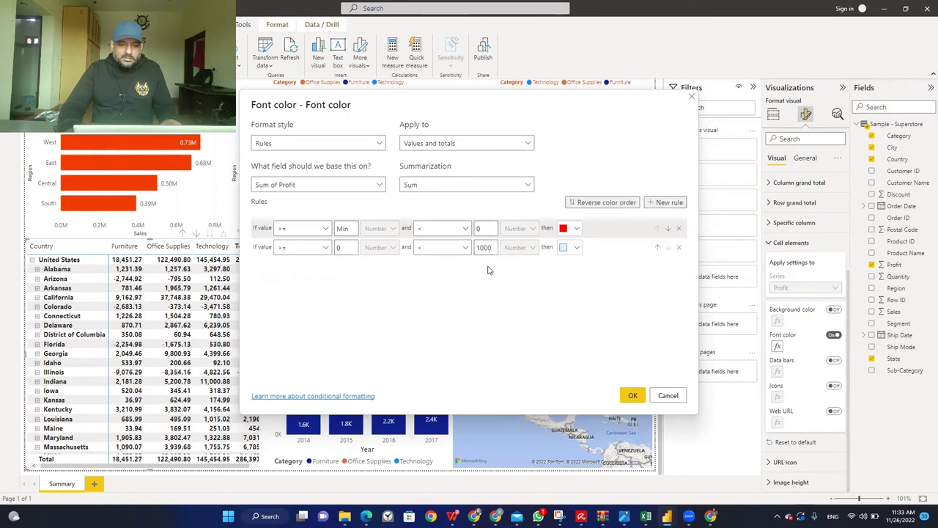
click(463, 247)
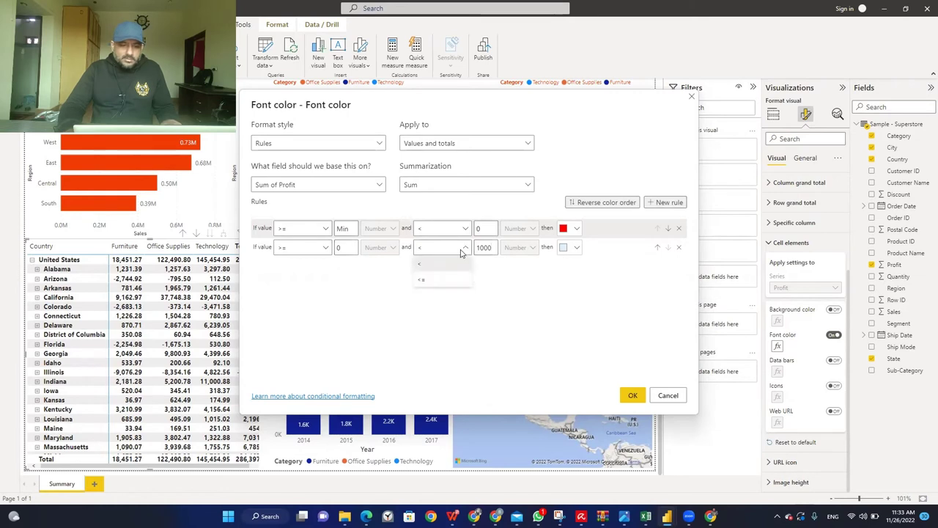
click(439, 281)
- Set the second rule's font color to a medium yellow shade from the theme colors
click(564, 251)
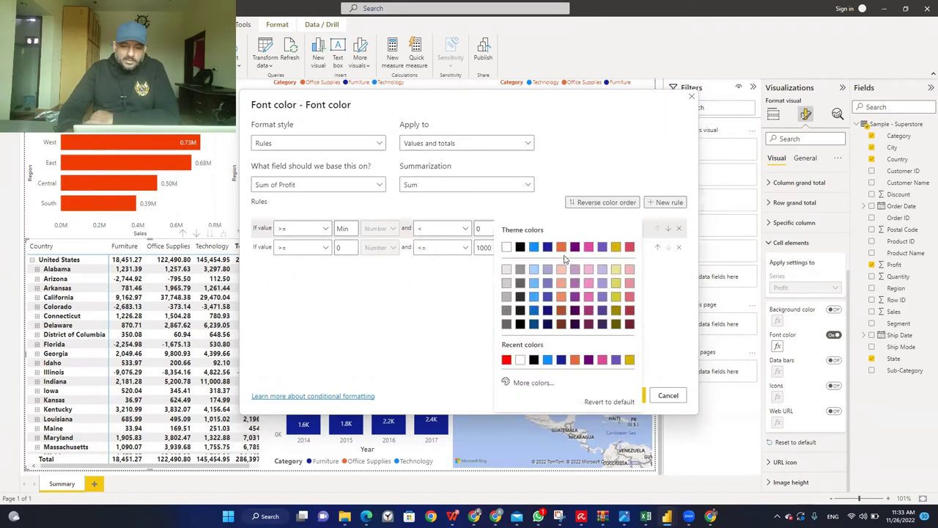
click(616, 269)
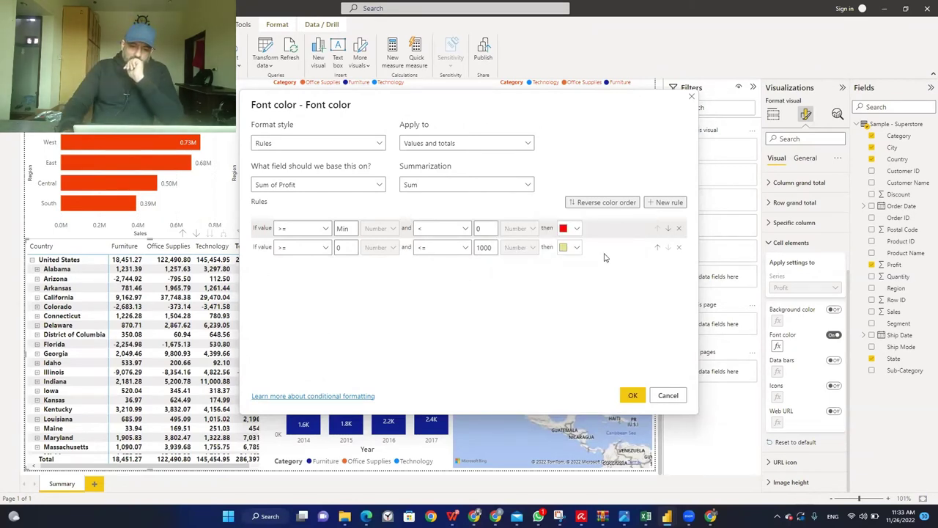
click(578, 248)
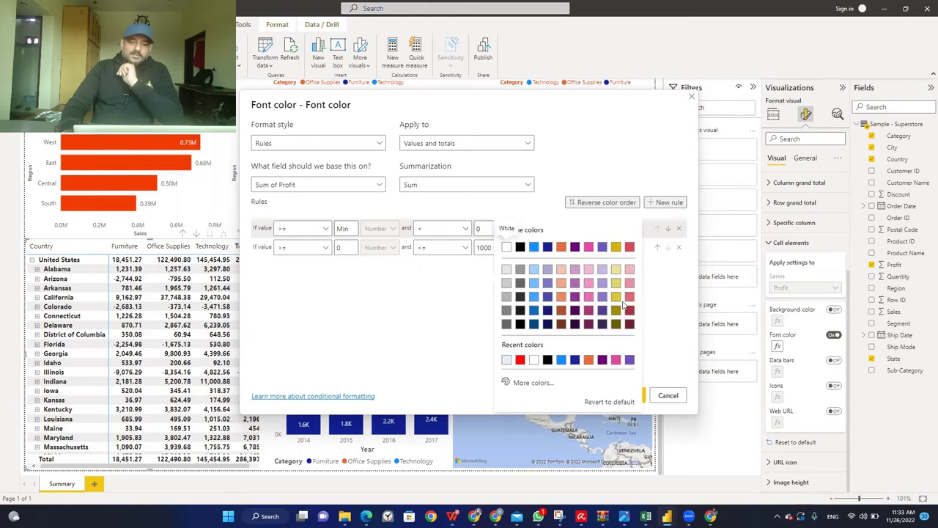
click(616, 298)
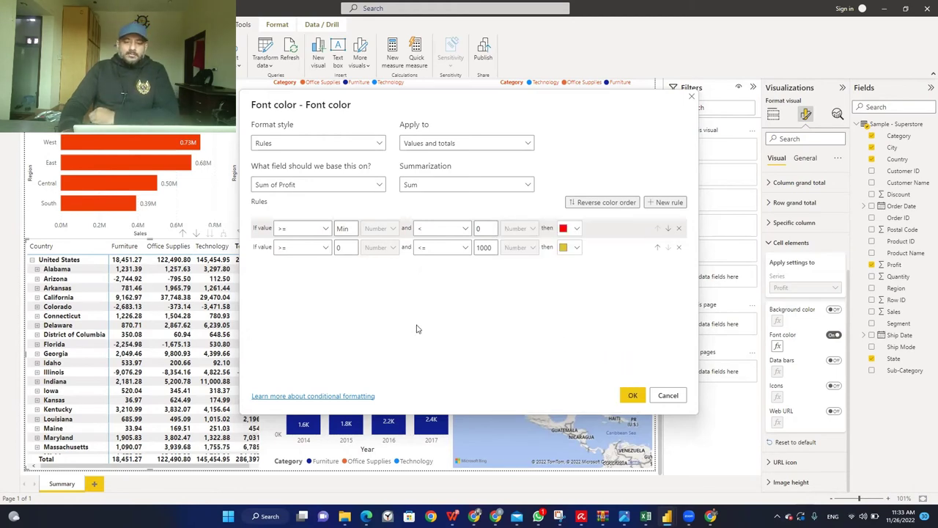
- Add a third font color rule for values >= 1000 and < Max
click(663, 203)
click(343, 266)
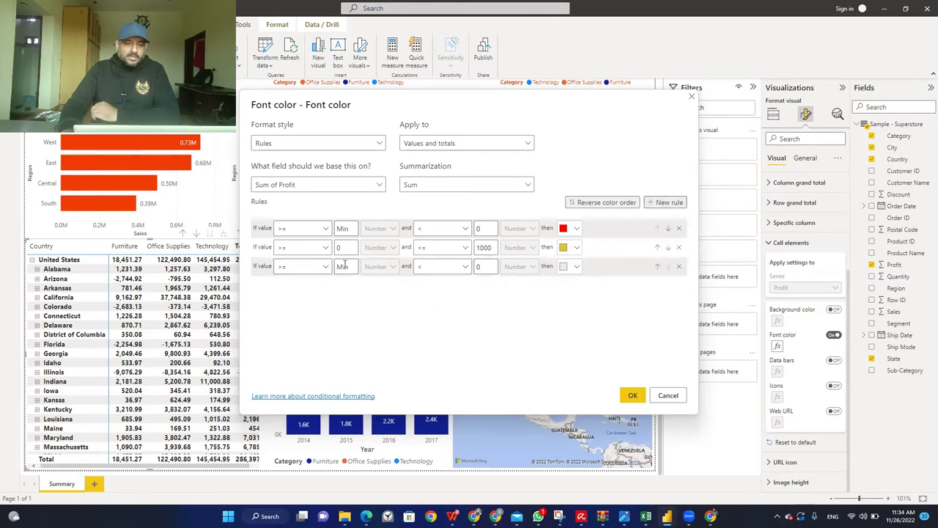
text(1000)
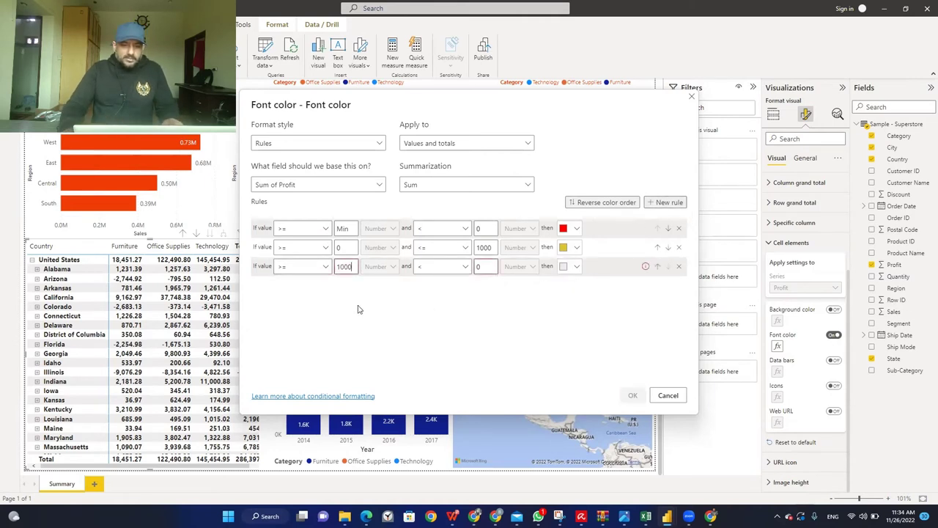
click(479, 267)
key(BackSpace)
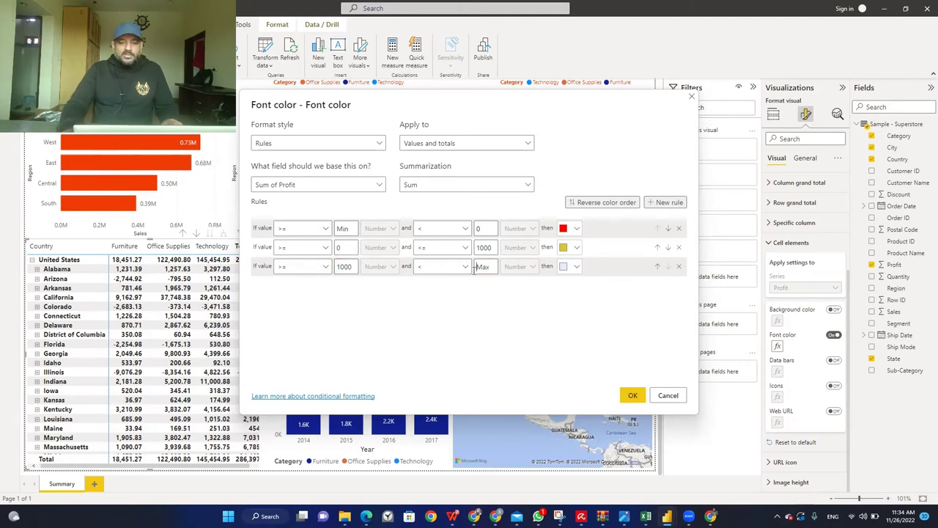
- Give the third rule the custom green #2AB742 and apply the font color rules to the matrix
click(573, 268)
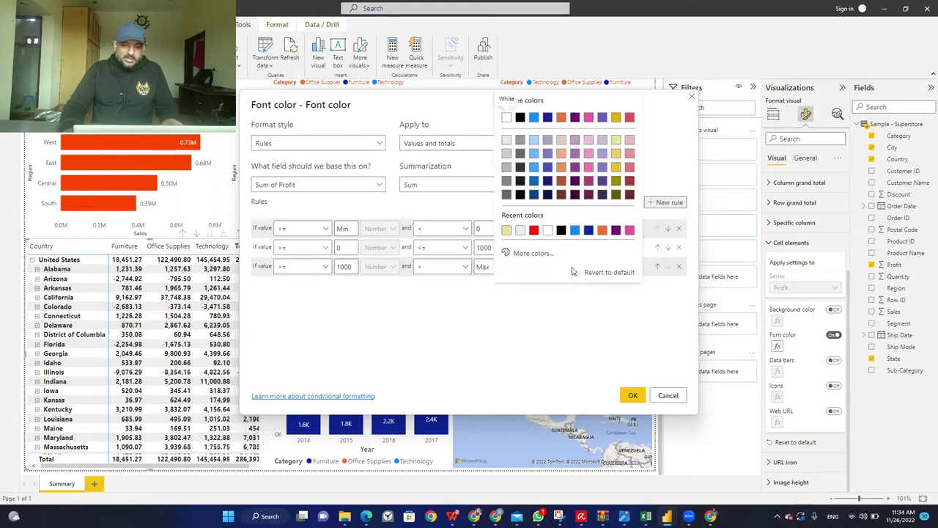
click(533, 253)
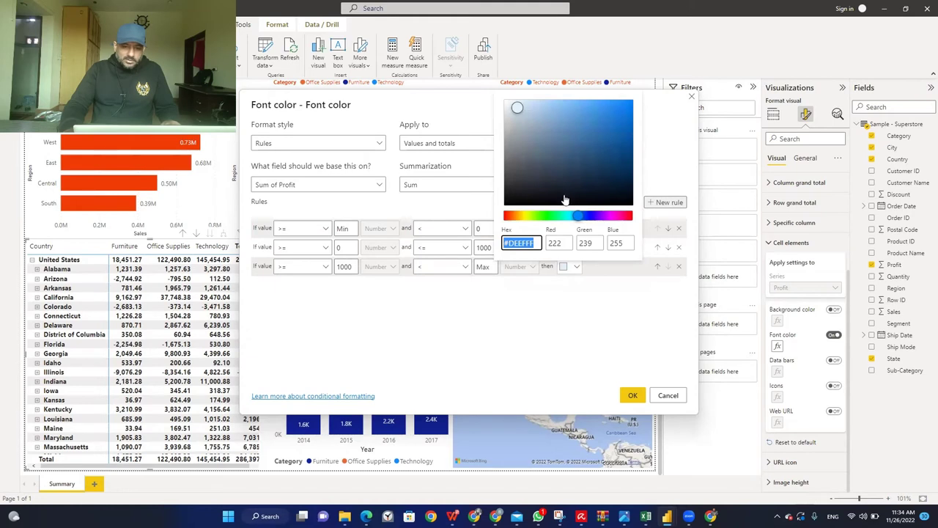
click(551, 217)
click(590, 129)
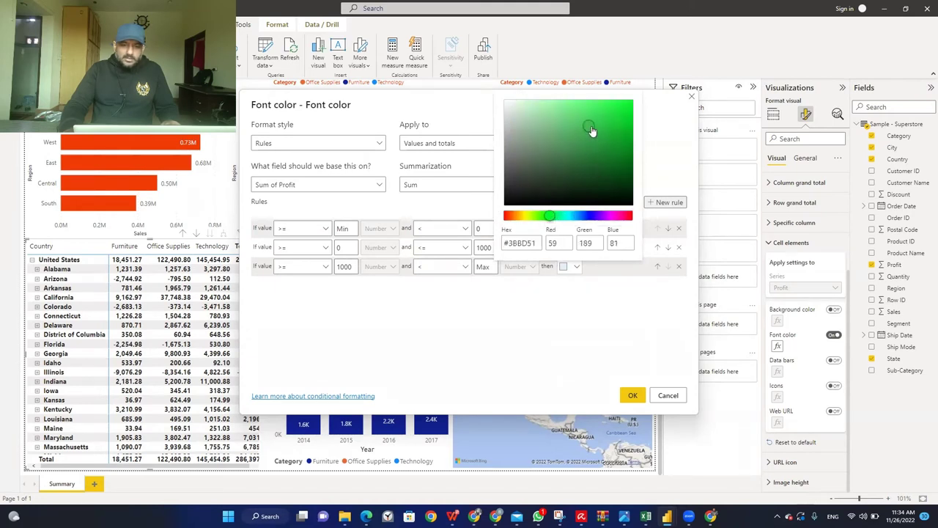
click(600, 130)
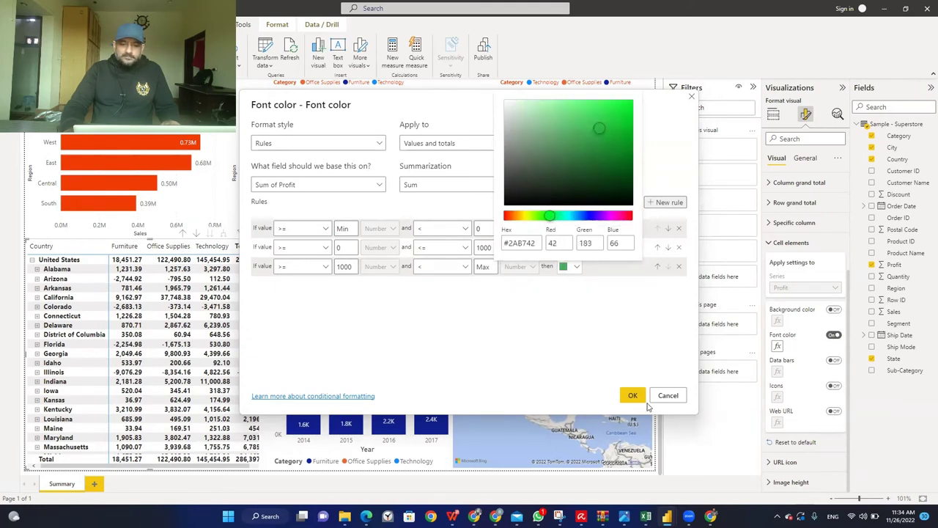
click(606, 332)
click(632, 395)
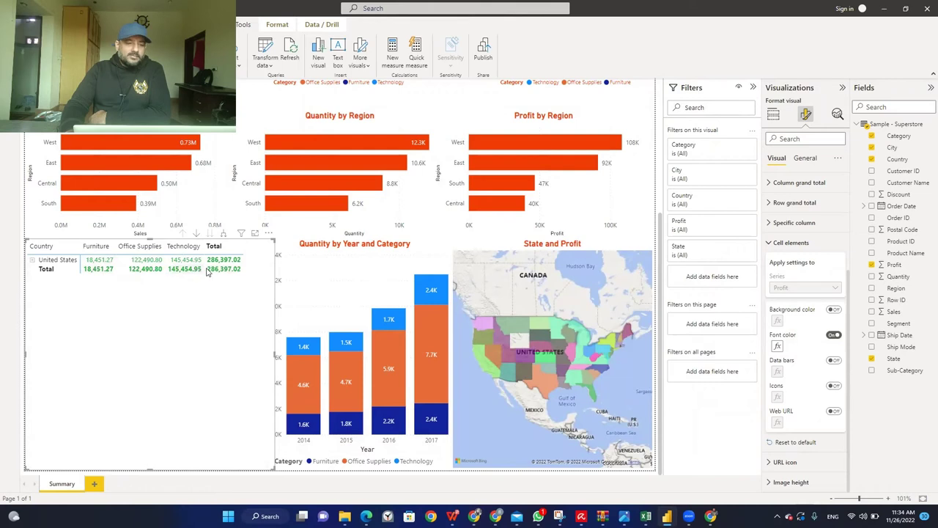
- Expand the United States row and its Arkansas row in the matrix to review the font colors by state and city
click(32, 259)
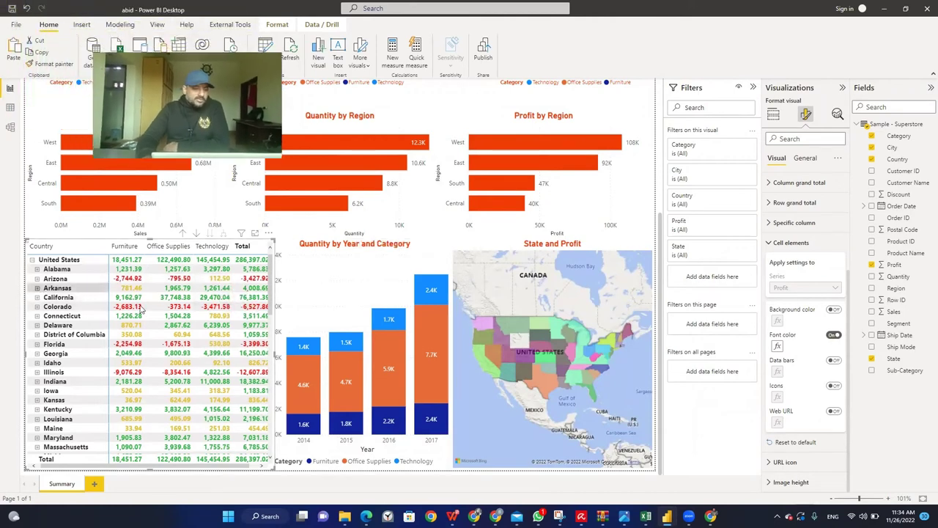
click(37, 288)
scroll(167, 305, down, 3)
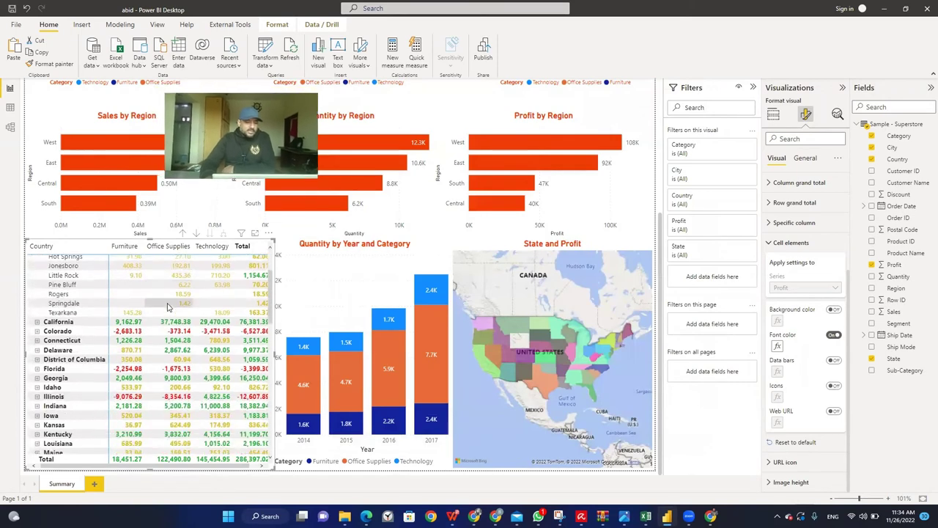
scroll(167, 306, up, 3)
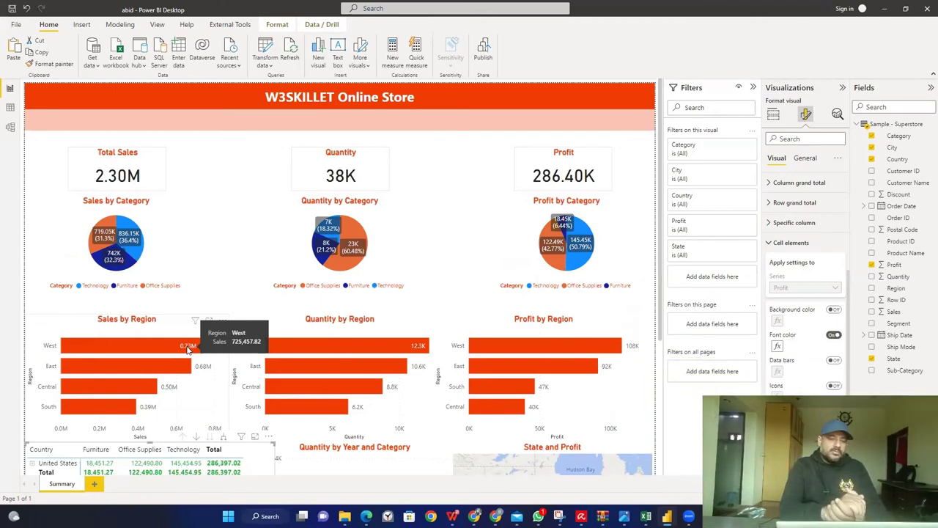
- Duplicate the Summary page and rename the copy Profit
right_click(62, 484)
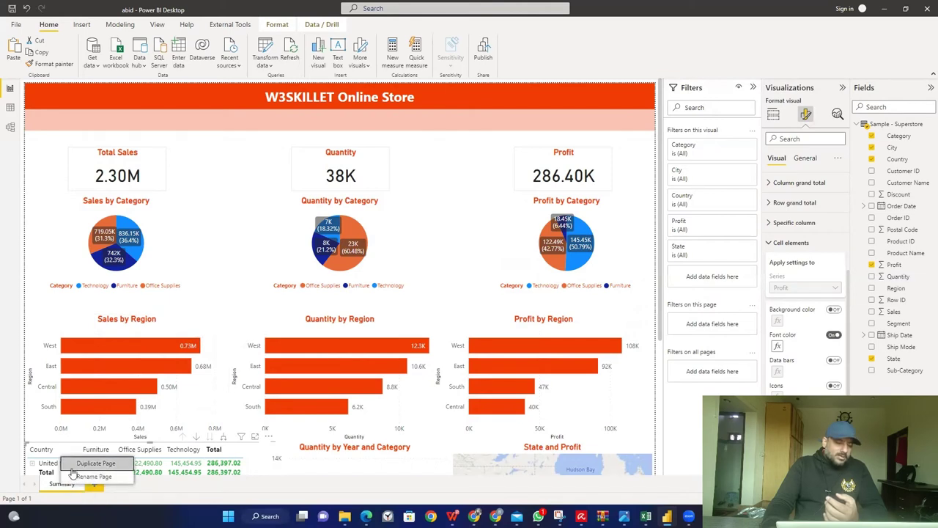
key(Escape)
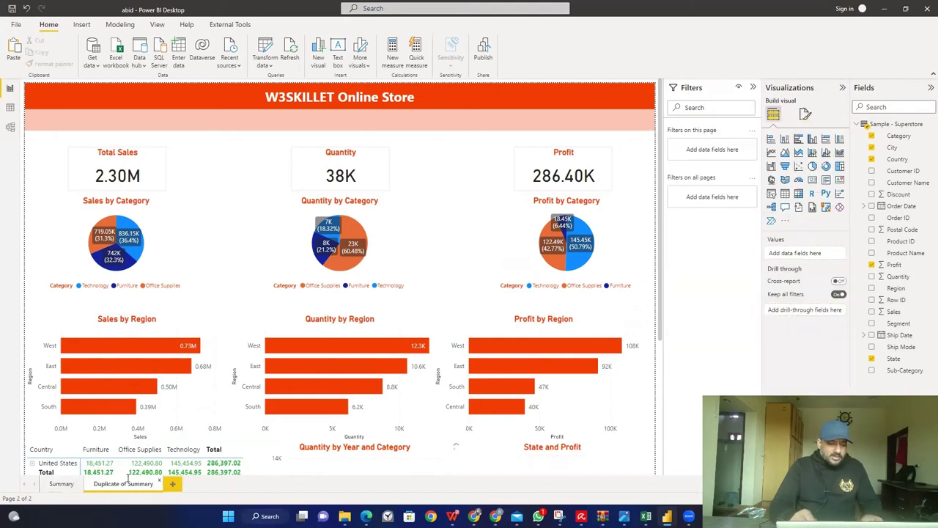
double_click(128, 477)
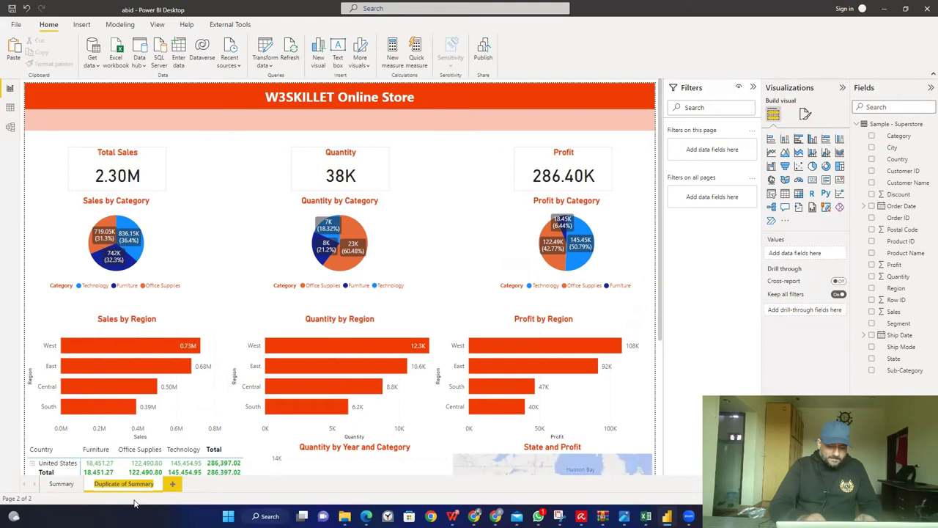
text(Profit)
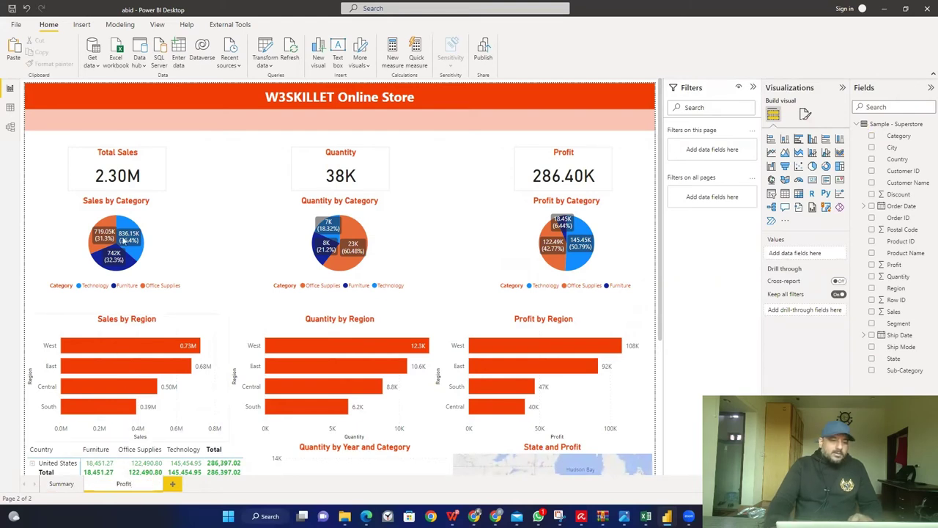
key(Return)
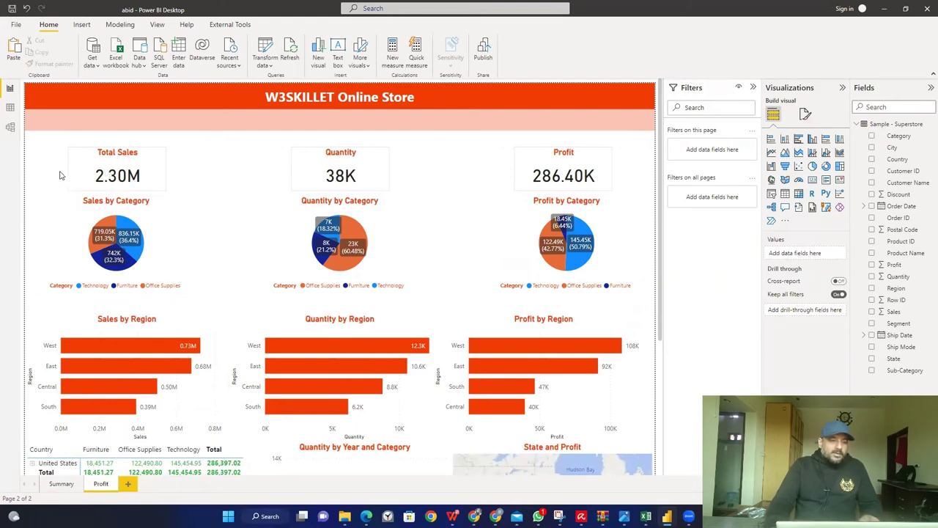
- Delete all the visuals below the header on the Profit page and insert an empty pie chart
key(ctrl+a)
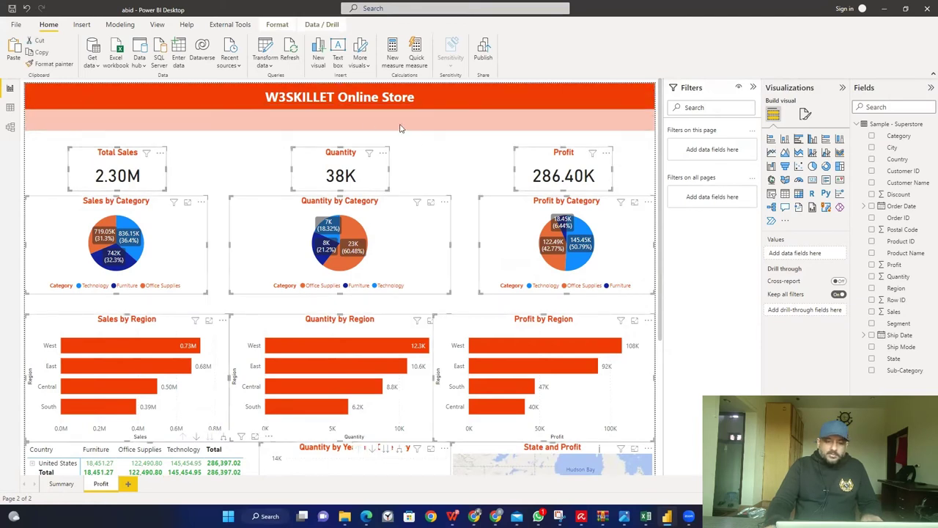
key(Delete)
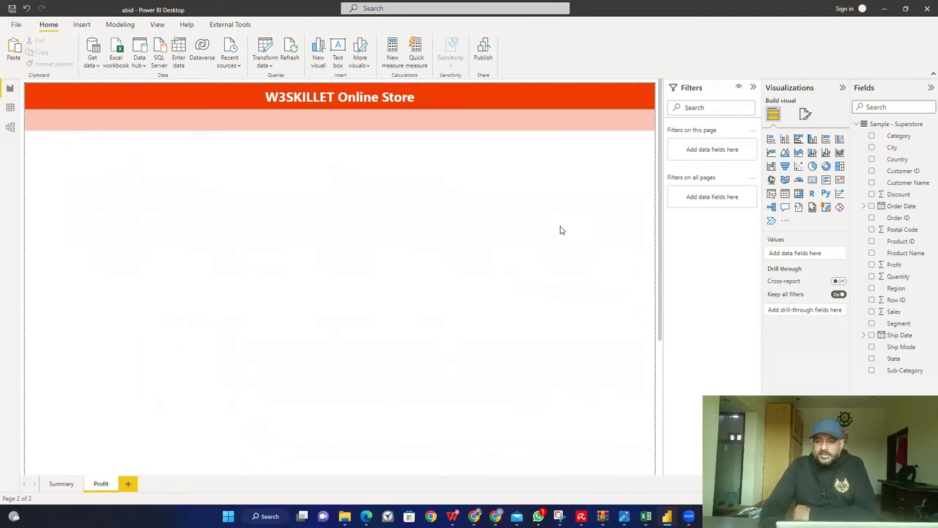
click(812, 166)
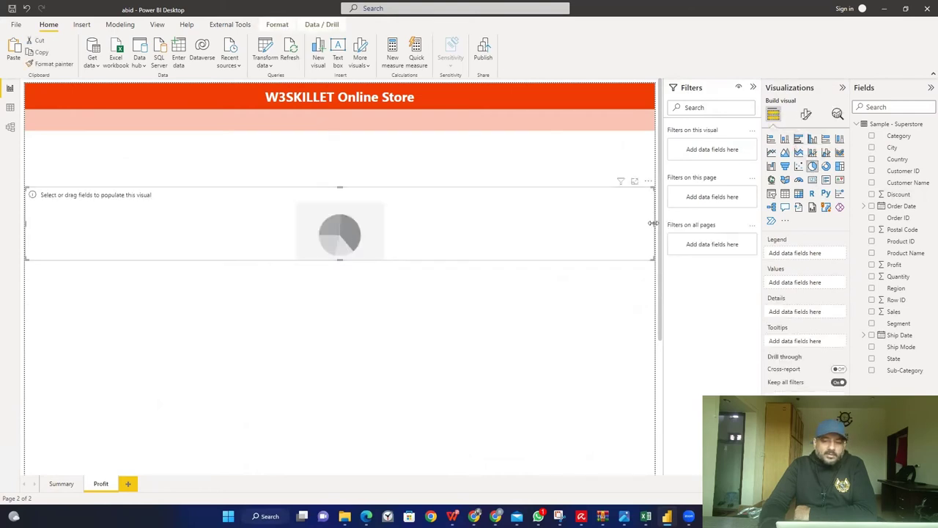
- Shrink the empty pie chart to a narrow, taller box just below the header at the page's left edge
click(655, 227)
drag(644, 228, 110, 146)
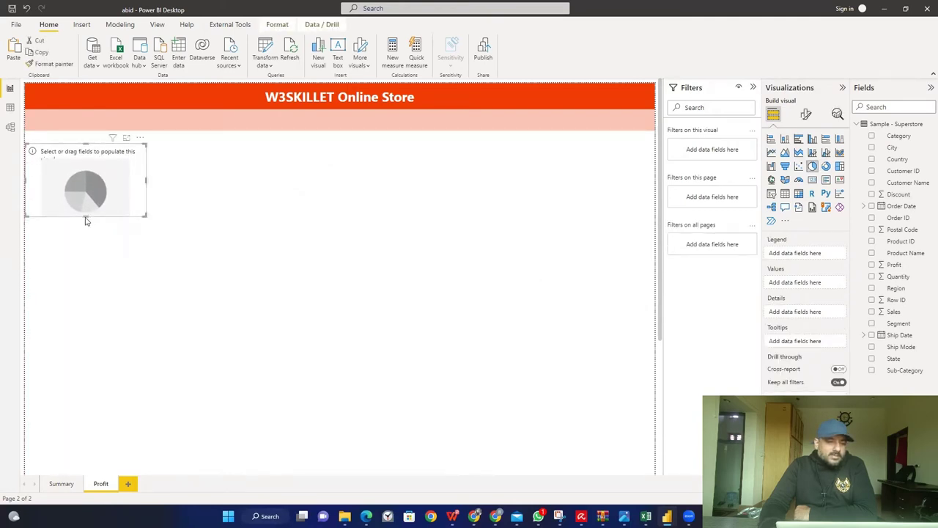
drag(85, 216, 92, 258)
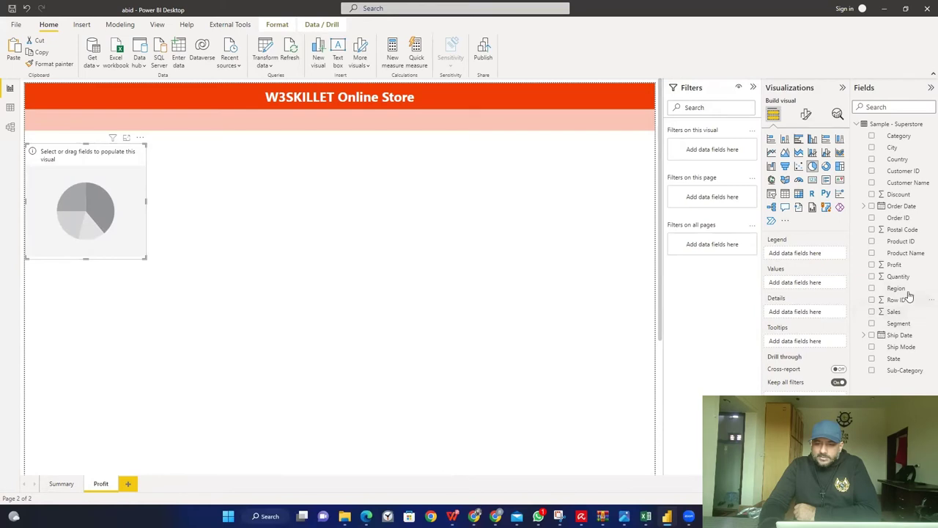
- Set the pie chart's legend to Region and its values to Profit, and widen it to fit the data labels
drag(902, 292, 820, 257)
drag(897, 268, 825, 289)
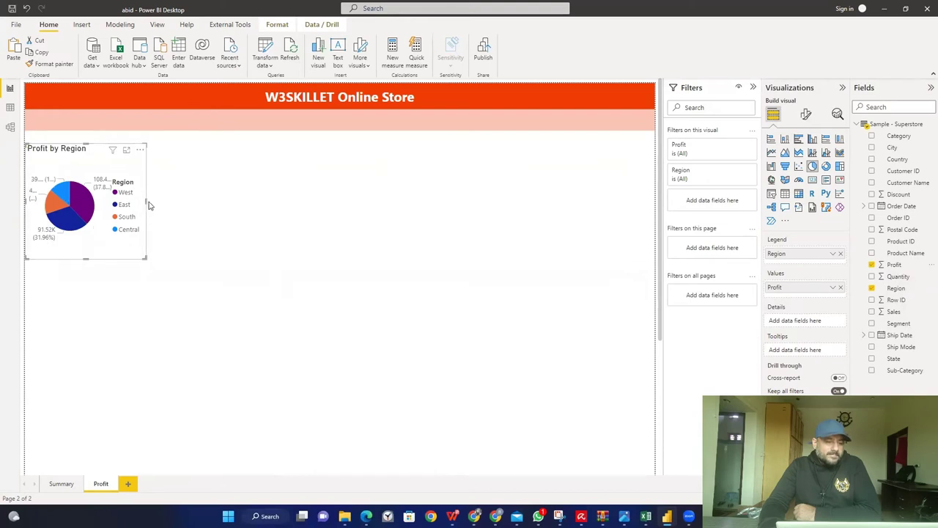
drag(145, 200, 227, 207)
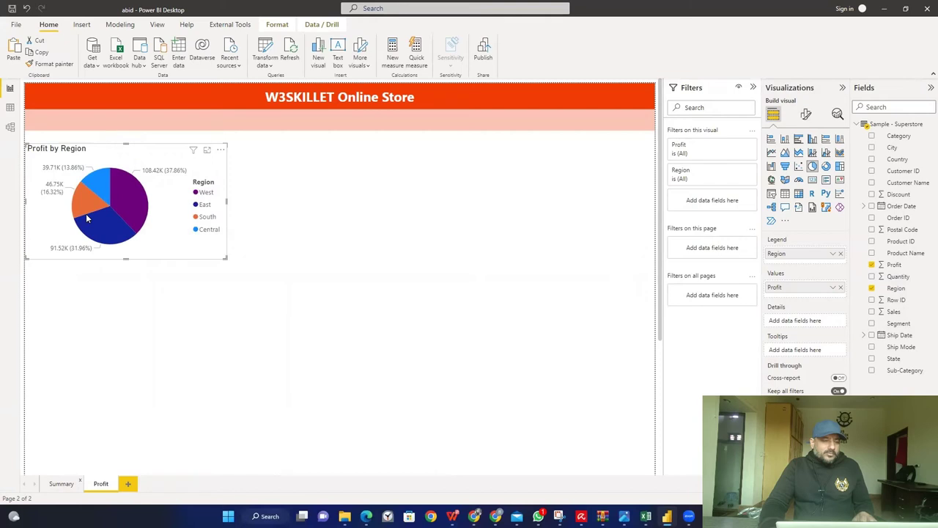
- Copy the formatting of the Summary page's Sales by Category pie chart onto the Profit by Region pie chart with Format painter
key(ctrl+Page_Up)
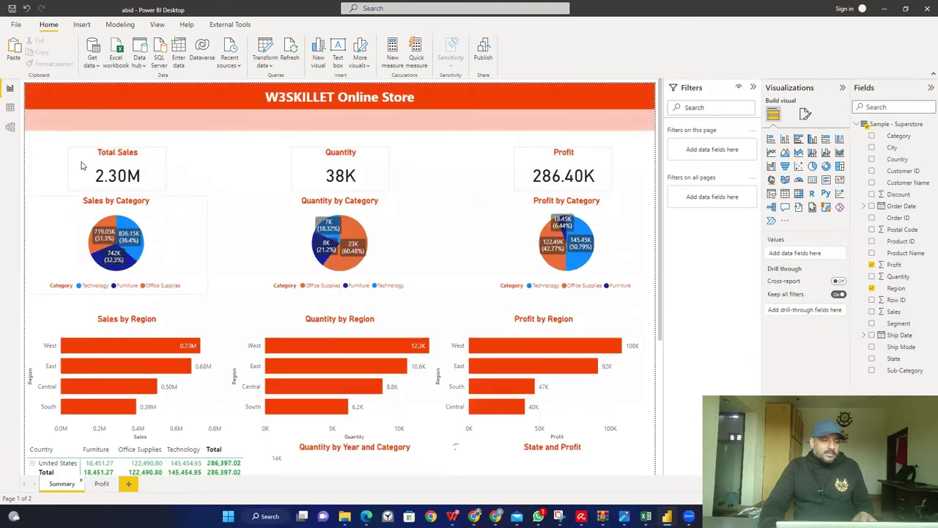
click(133, 245)
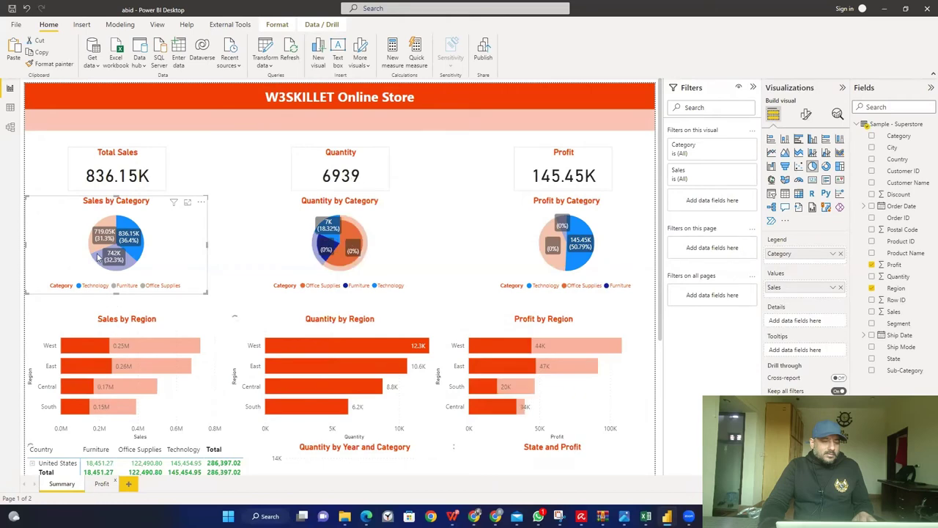
key(ctrl+Page_Down)
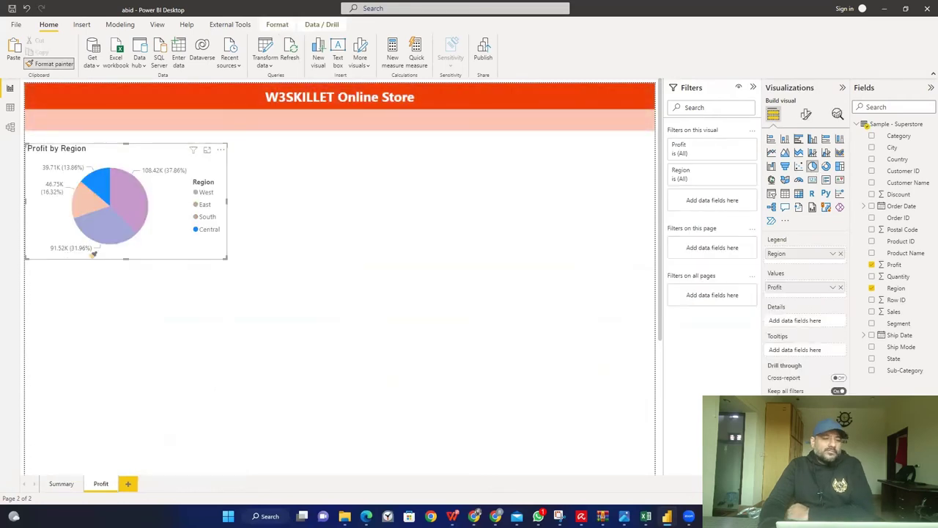
click(88, 256)
click(204, 224)
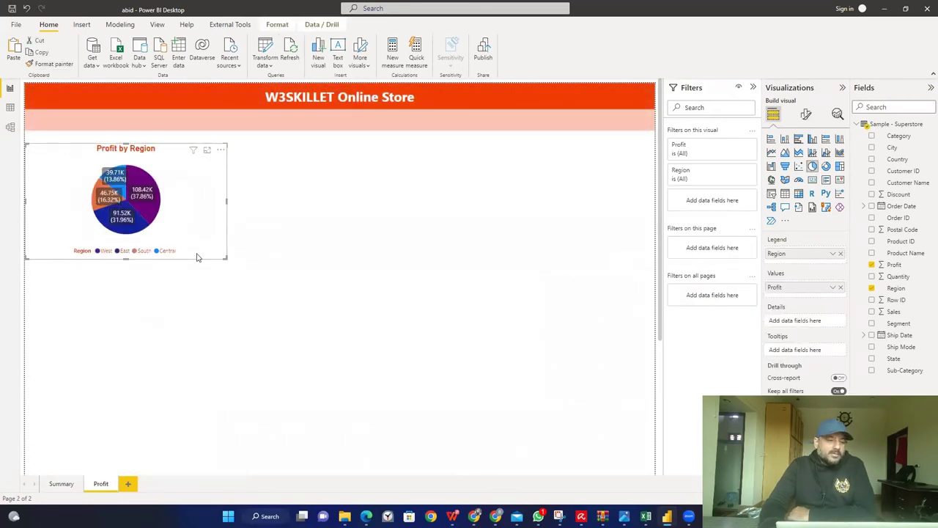
click(183, 301)
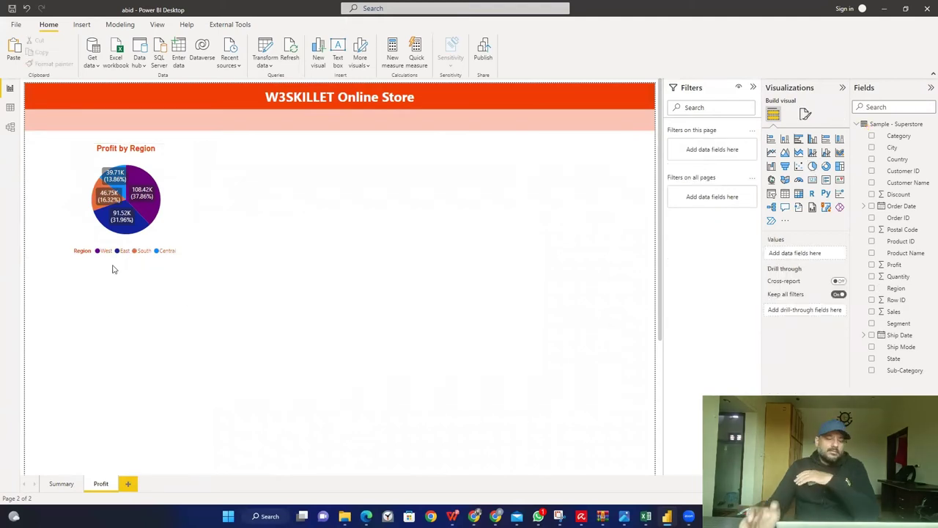
- Duplicate the Profit by Region pie chart and place the copy beside the original in the middle of the page
click(202, 211)
key(ctrl+c)
key(ctrl+v)
drag(168, 181, 374, 175)
drag(286, 263, 285, 262)
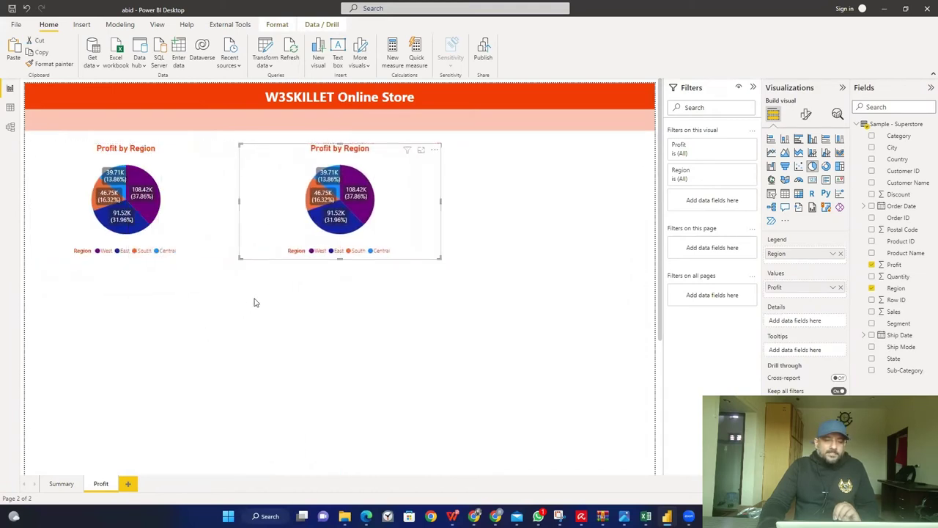